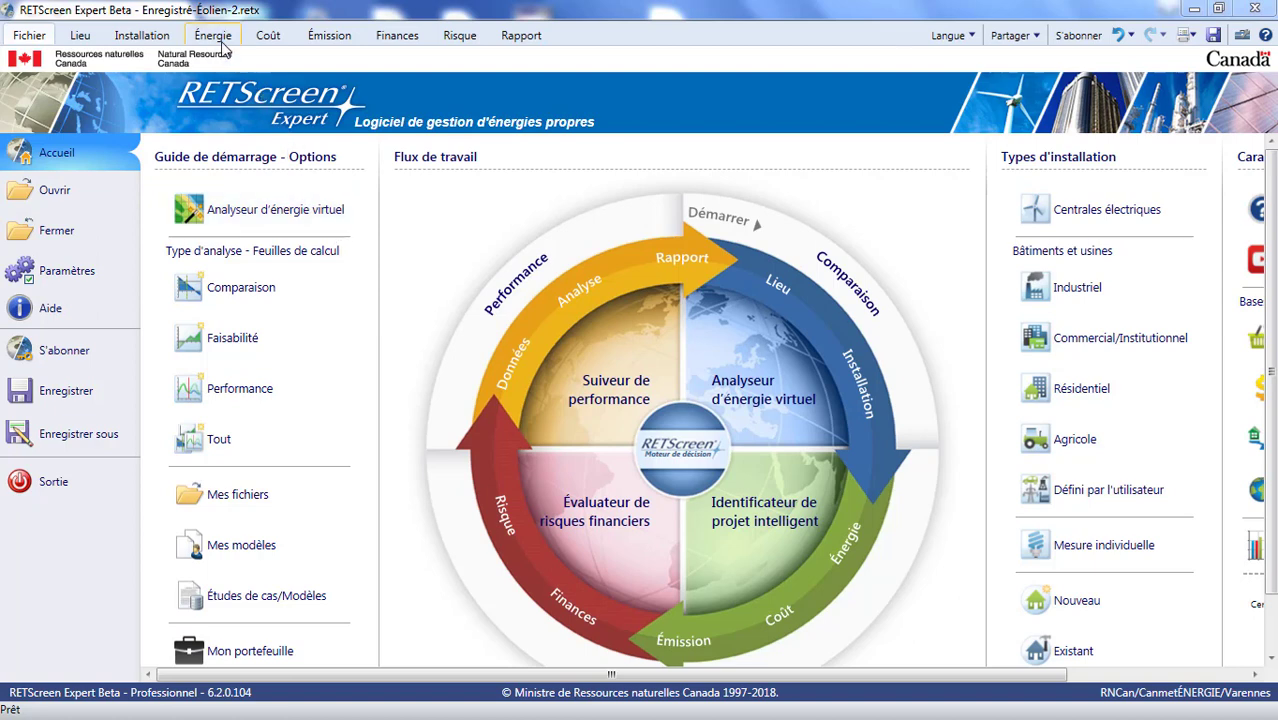
# Step: Open the Parc éolien - 80 MW system in the energy model, switch it to Niveau 2 and review its inputs and summary
pyautogui.click(222, 44)
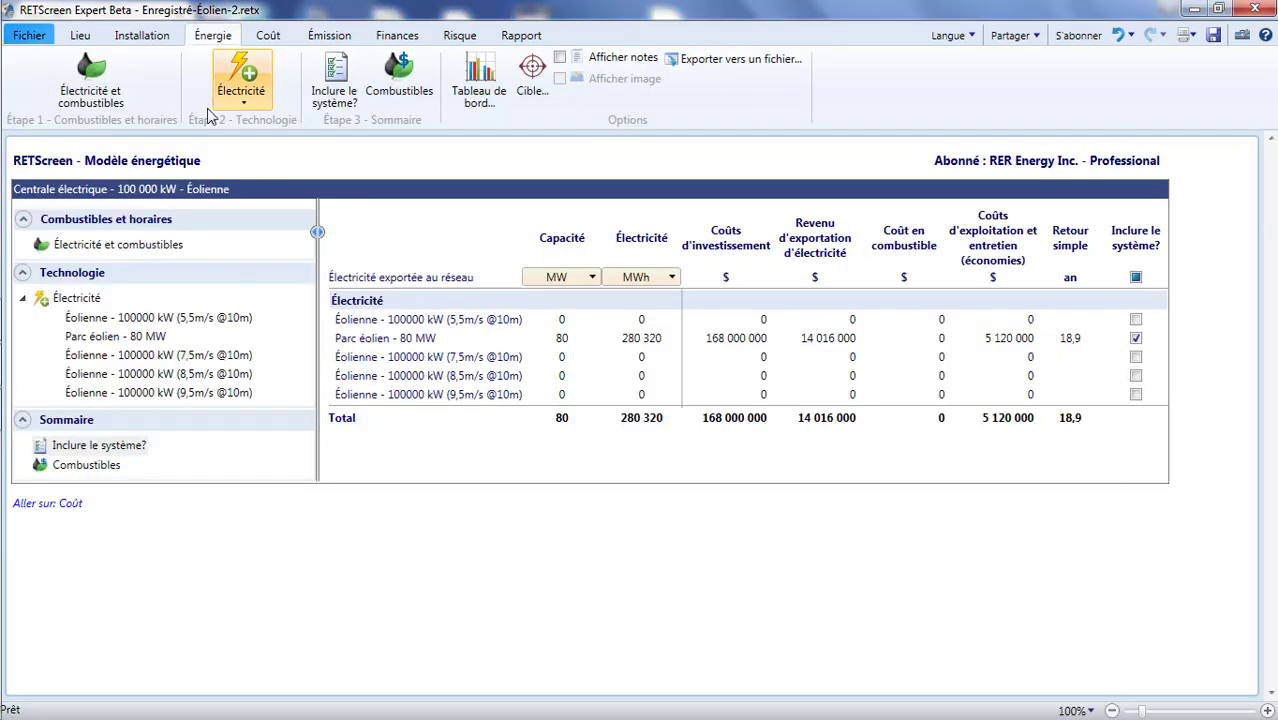
pyautogui.click(145, 340)
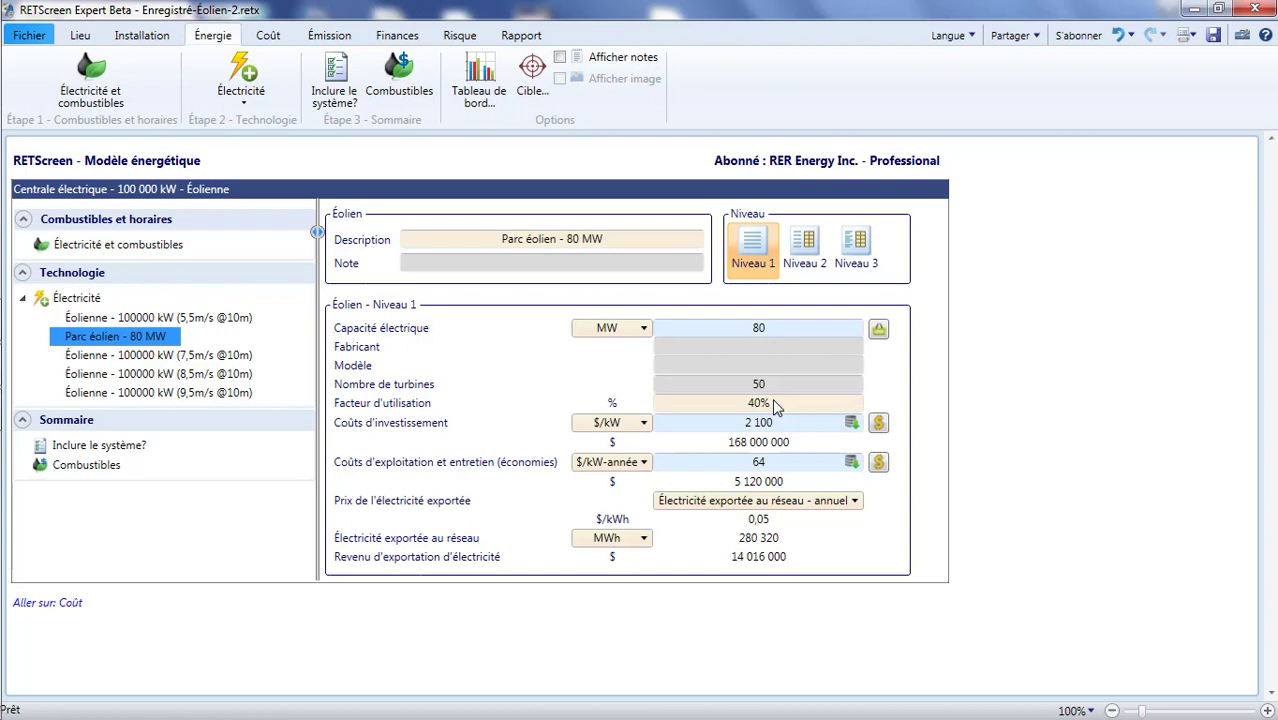
pyautogui.click(806, 262)
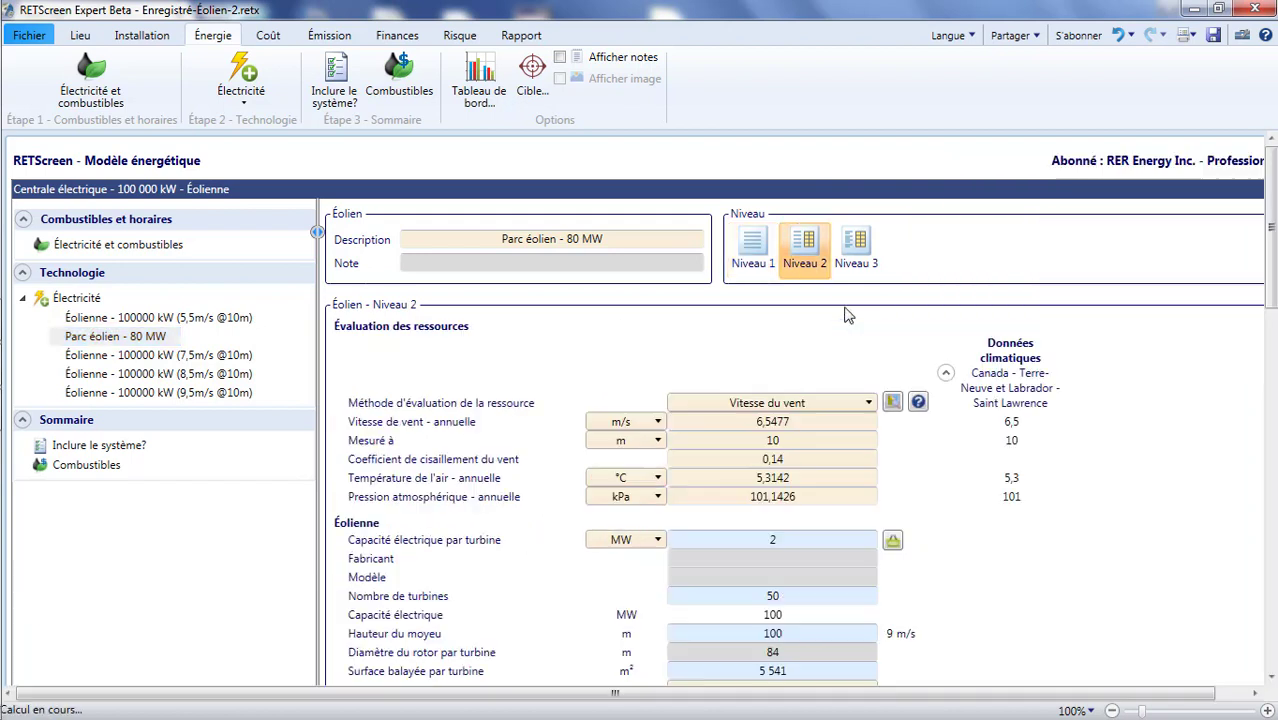
pyautogui.scroll(-5, 743, 235)
pyautogui.scroll(-5, 745, 236)
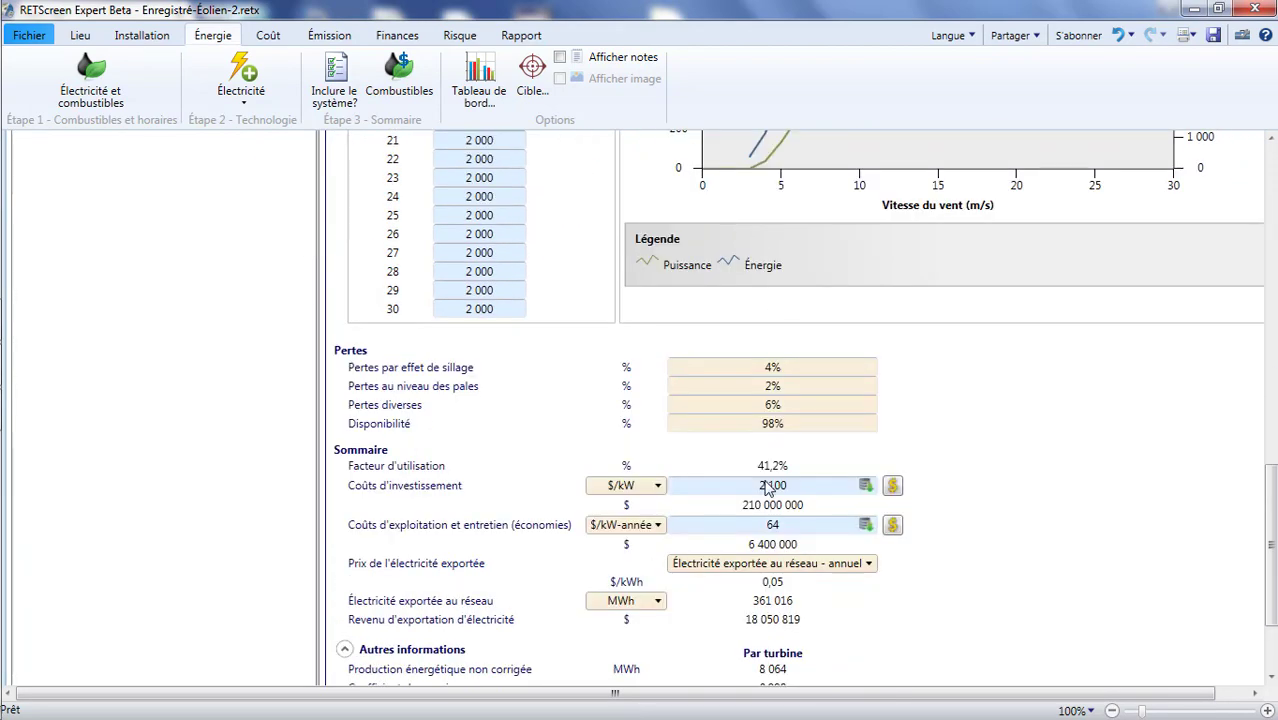
pyautogui.scroll(10, 802, 459)
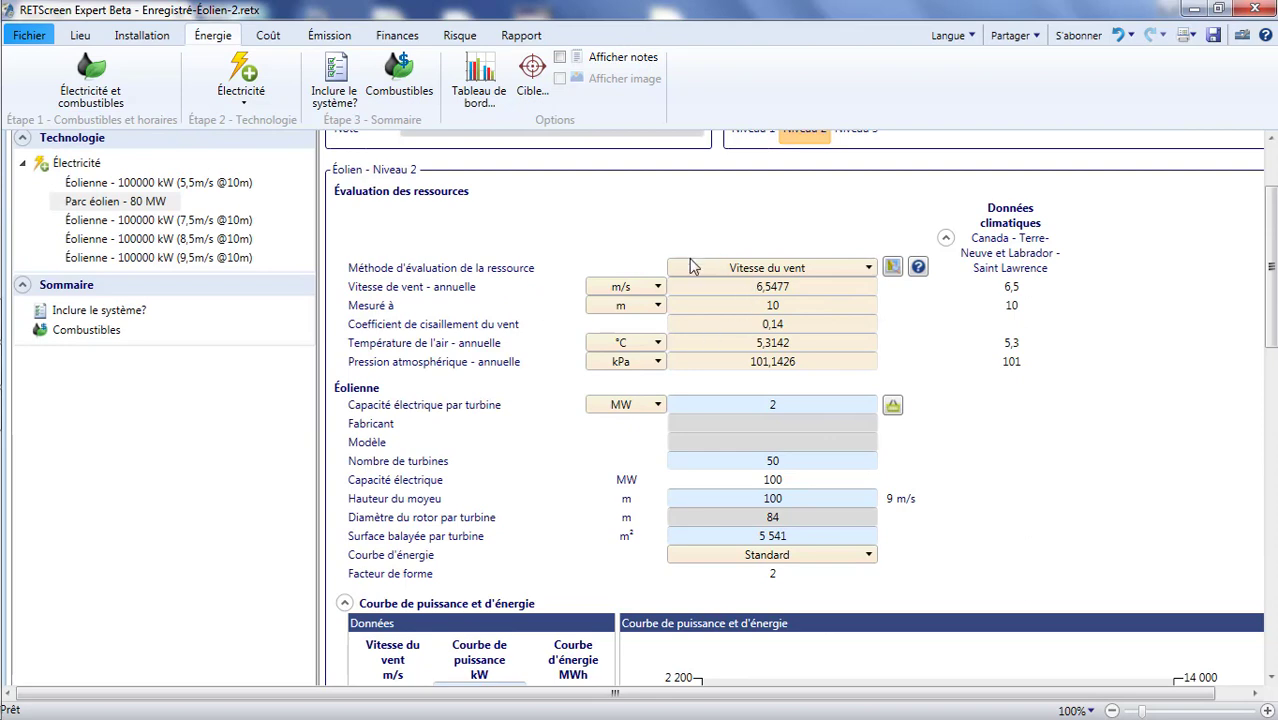
pyautogui.scroll(3, 695, 305)
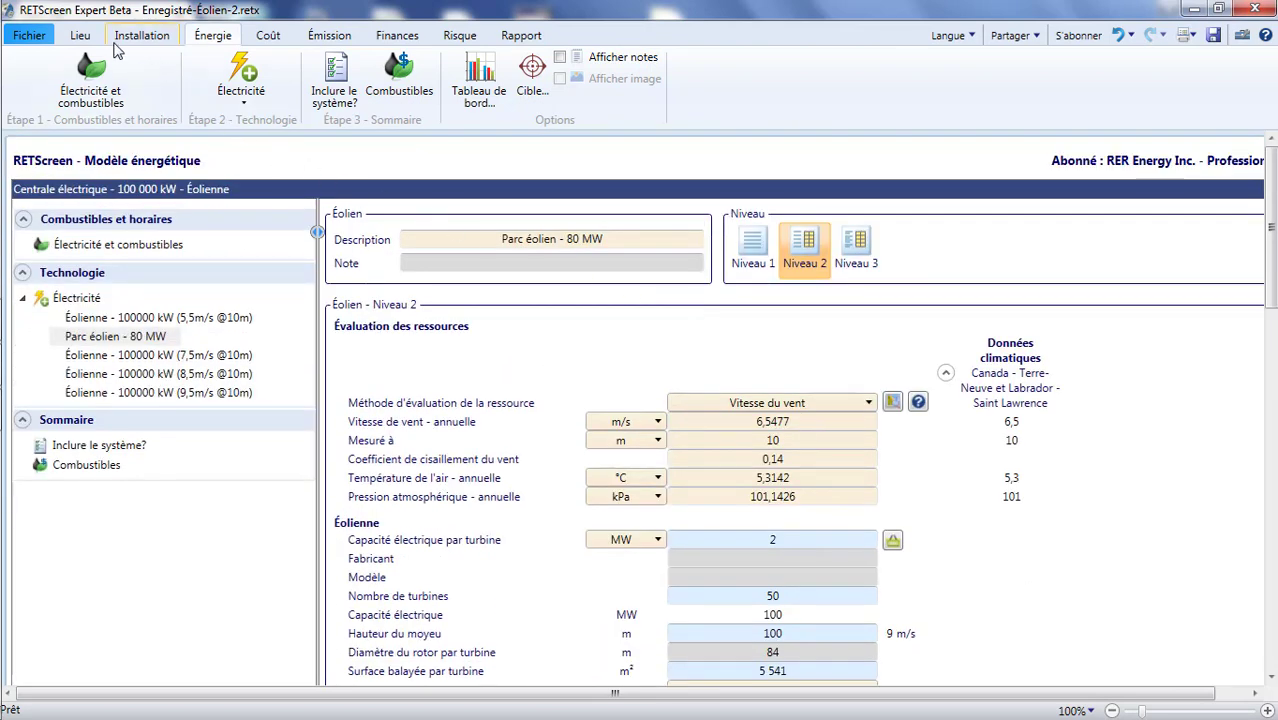
# Step: Check the monthly wind speeds and their measurement height in the site's climate data, and return to the energy model
pyautogui.click(80, 36)
pyautogui.scroll(-9, 636, 357)
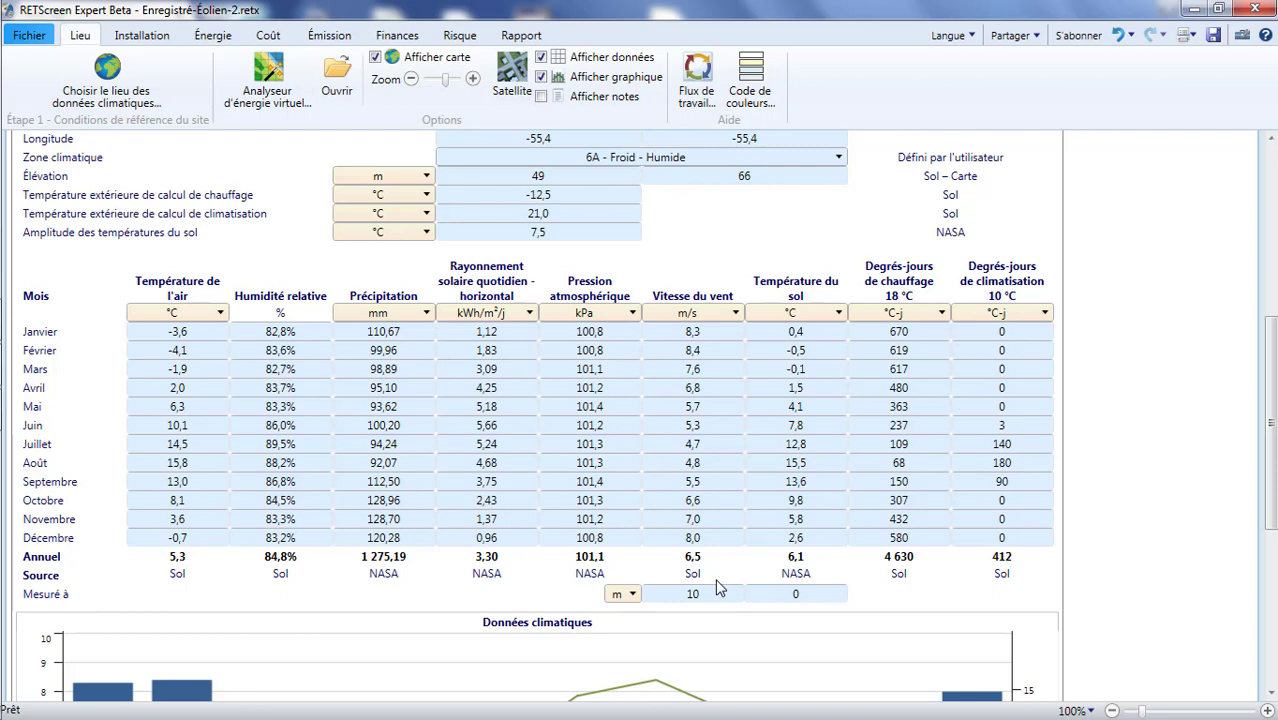
pyautogui.click(218, 40)
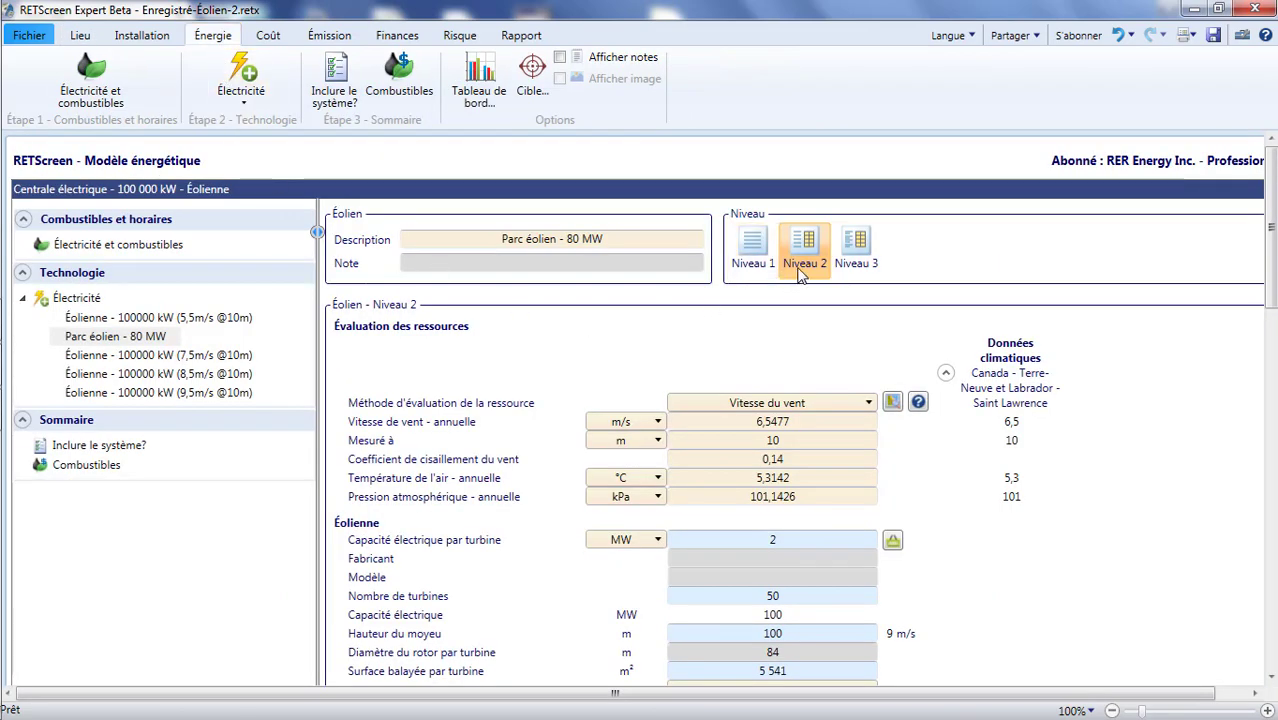
# Step: Read the help topic on energy resource maps down through its country list, and close the help
pyautogui.click(918, 403)
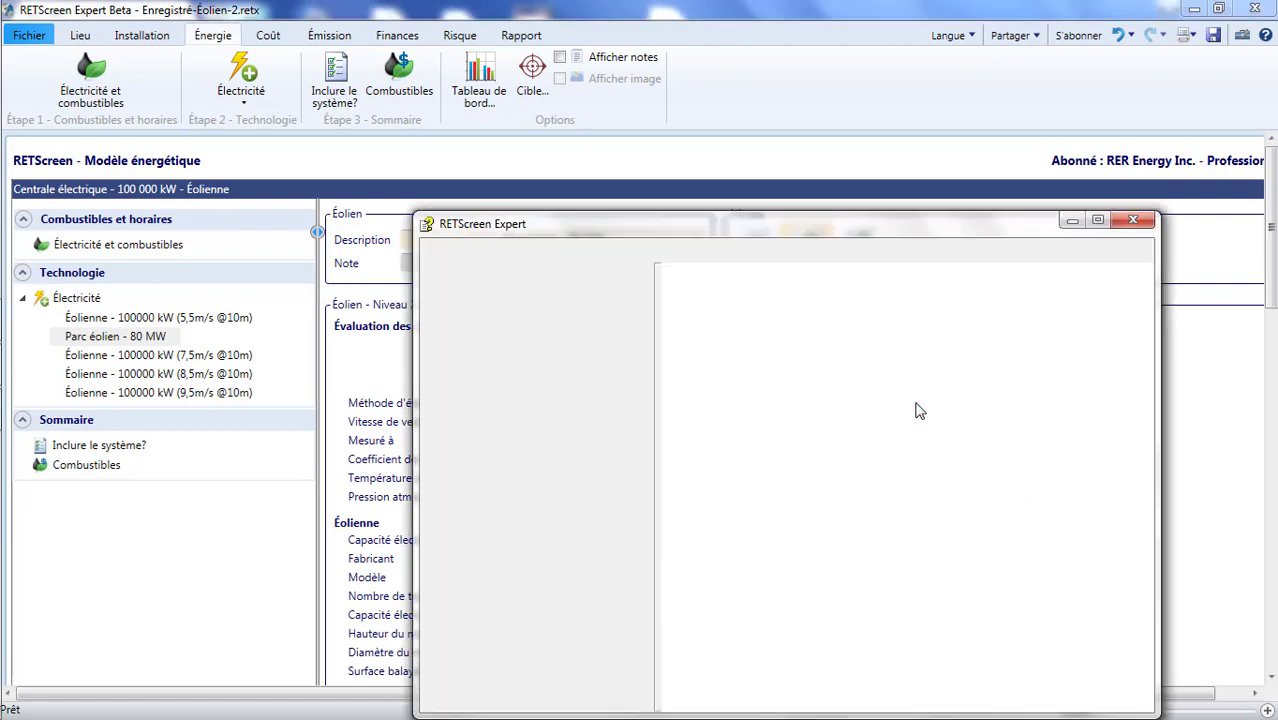
pyautogui.click(915, 445)
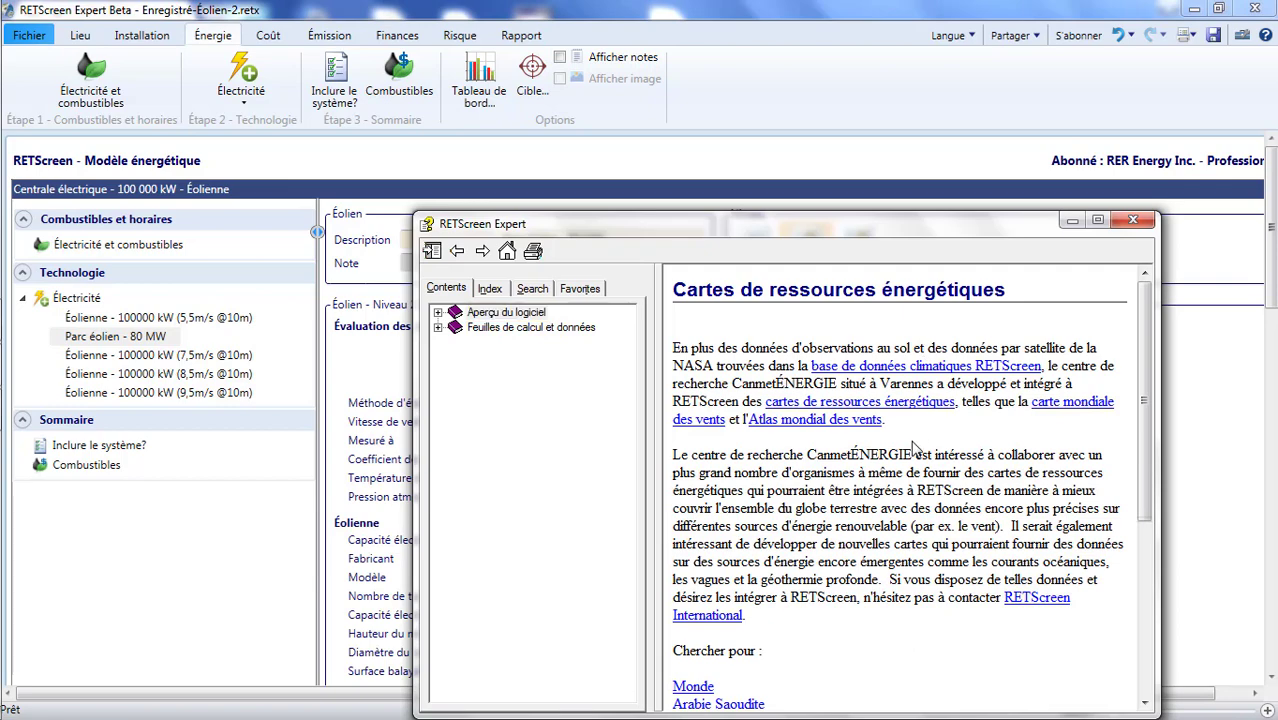
pyautogui.scroll(-6, 915, 445)
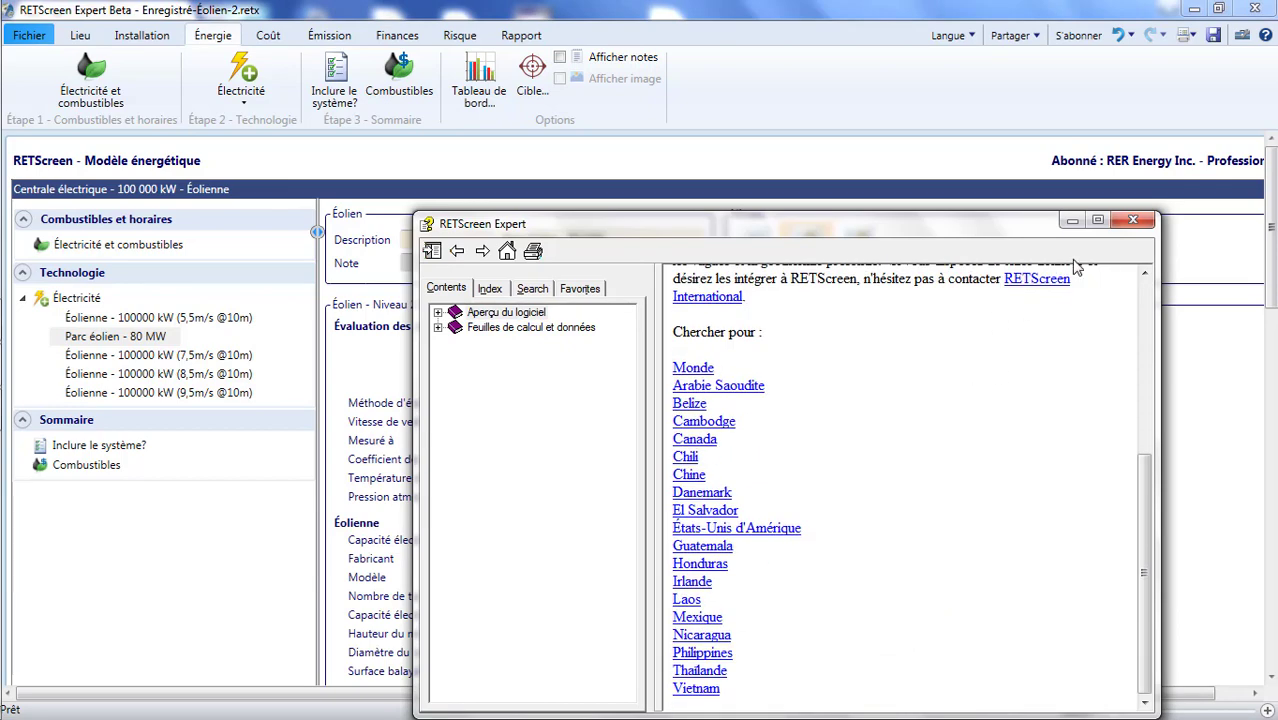
pyautogui.click(1133, 220)
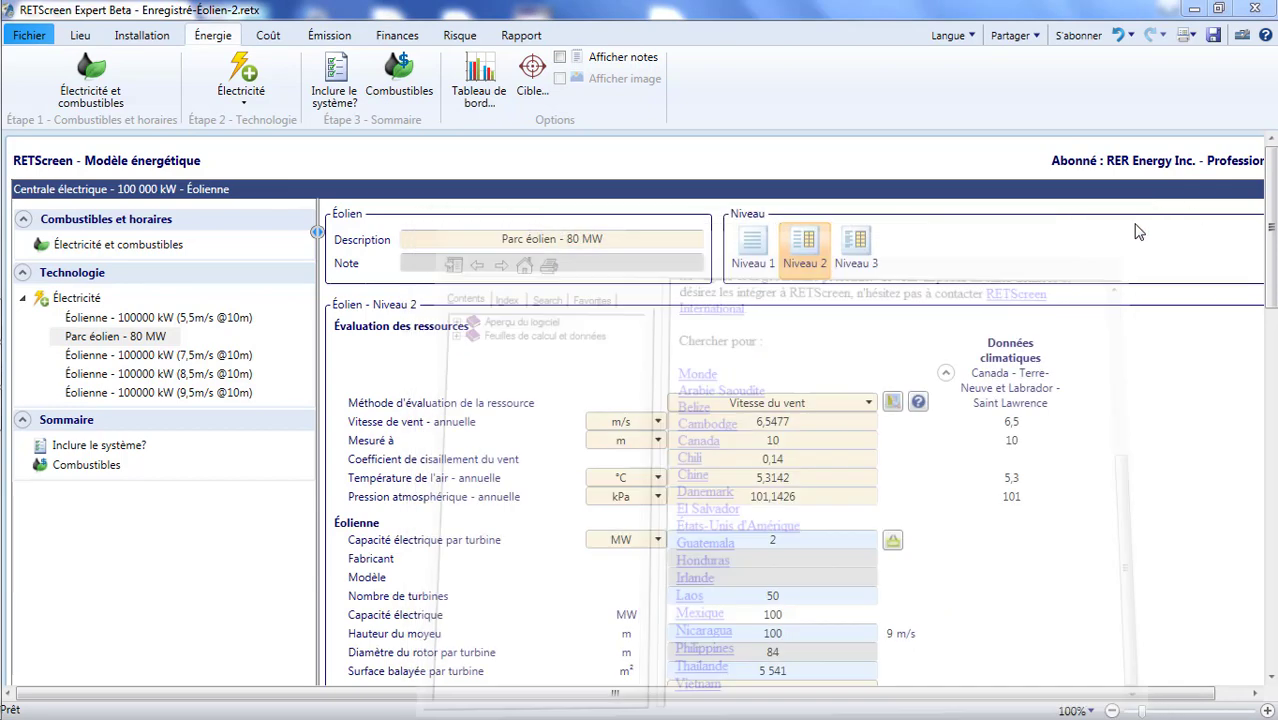
# Step: Open the Global Wind Atlas website from the resource assessment method, accept its cookies and centre the map on eastern North America
pyautogui.click(890, 402)
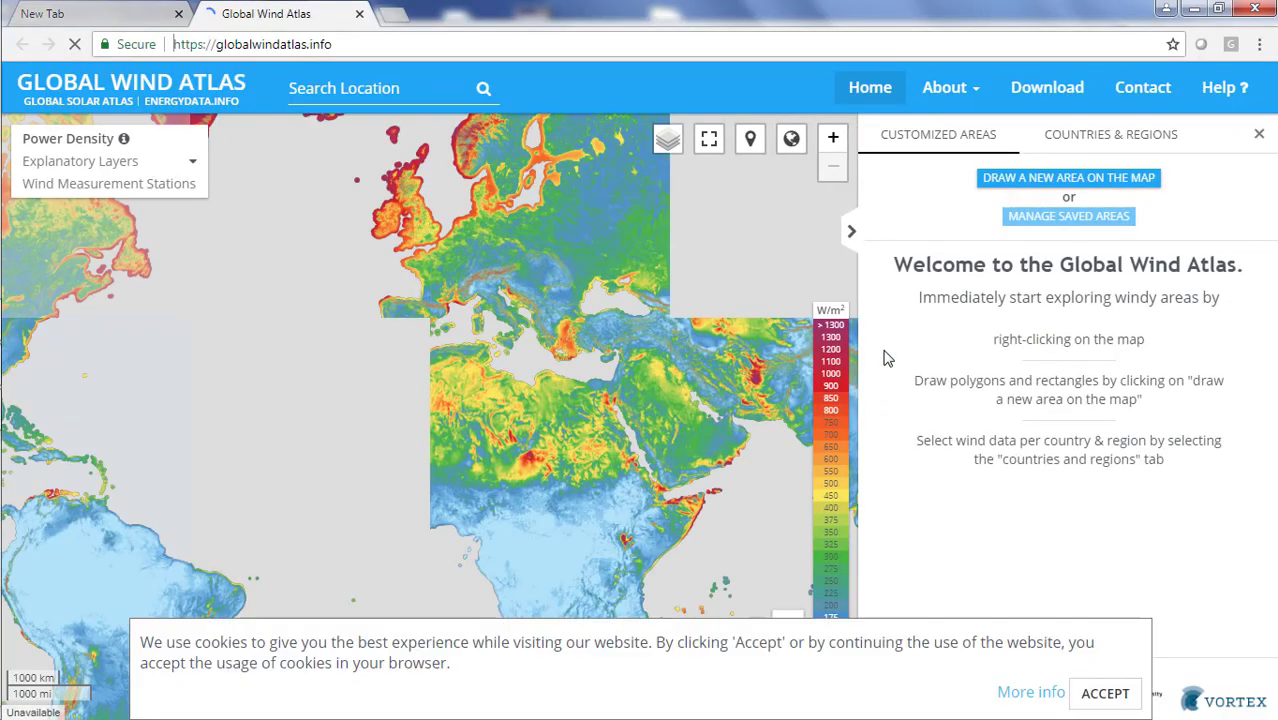
pyautogui.click(1101, 693)
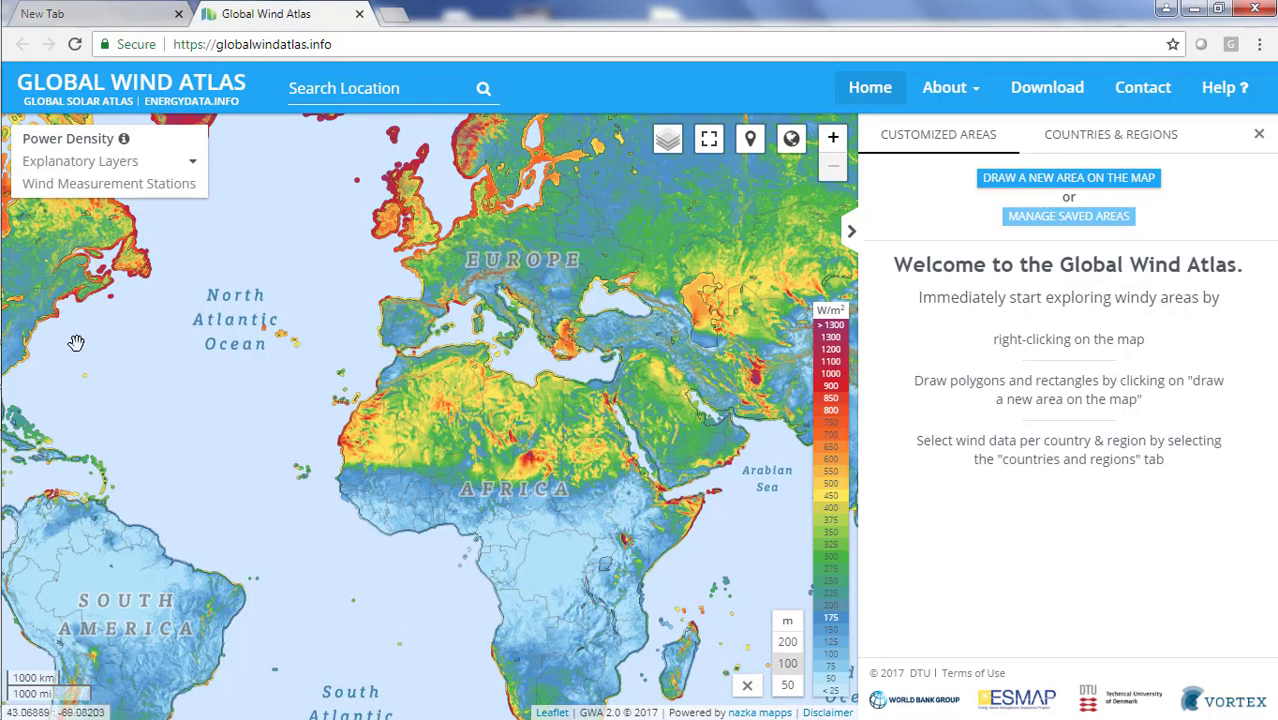
pyautogui.moveTo(176, 278); pyautogui.dragTo(352, 373)
pyautogui.scroll(1, 398, 375)
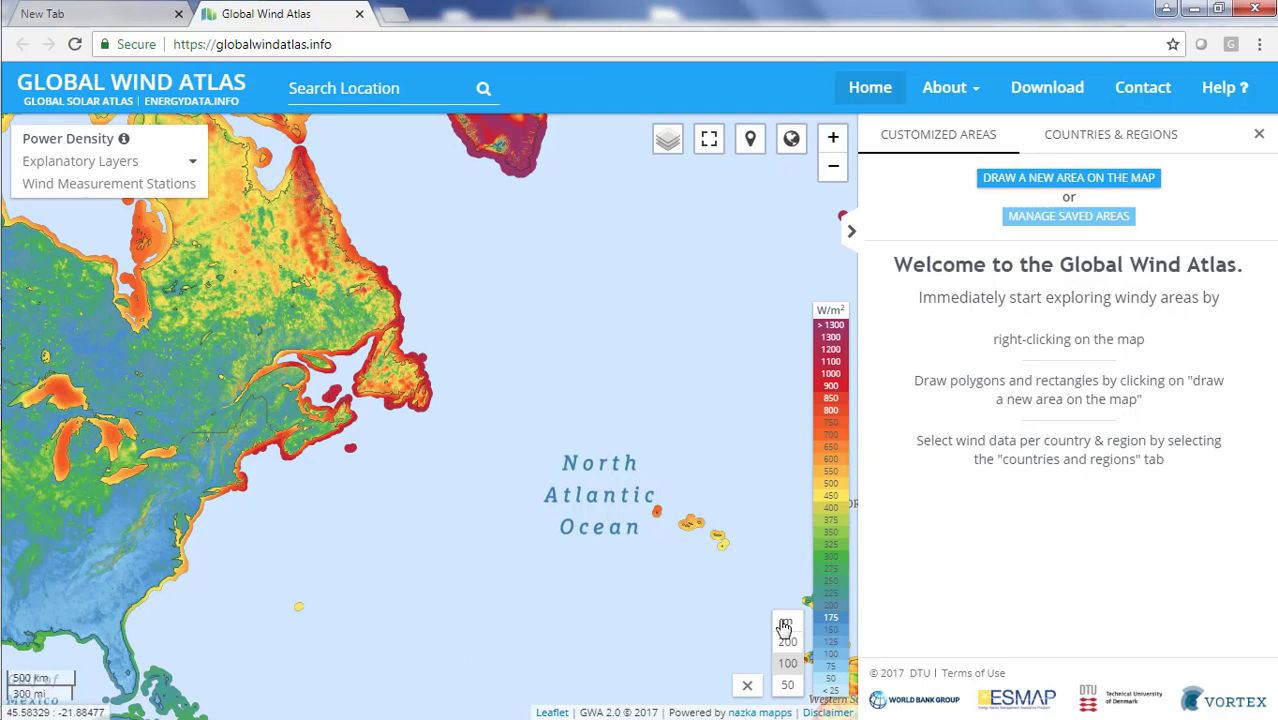
# Step: Display the wind speed, orography and roughness layers on the map in turn, finishing with Wind Speed
pyautogui.moveTo(124, 142)
pyautogui.click(178, 163)
pyautogui.click(93, 175)
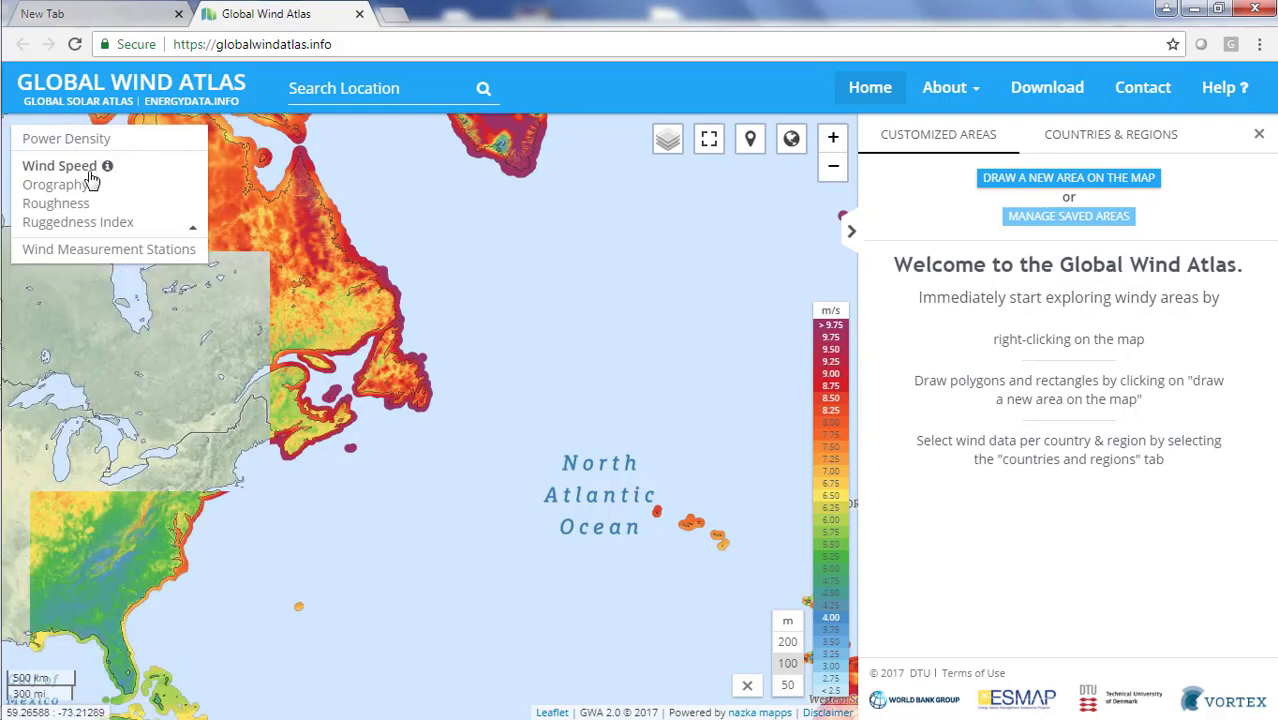
pyautogui.click(82, 195)
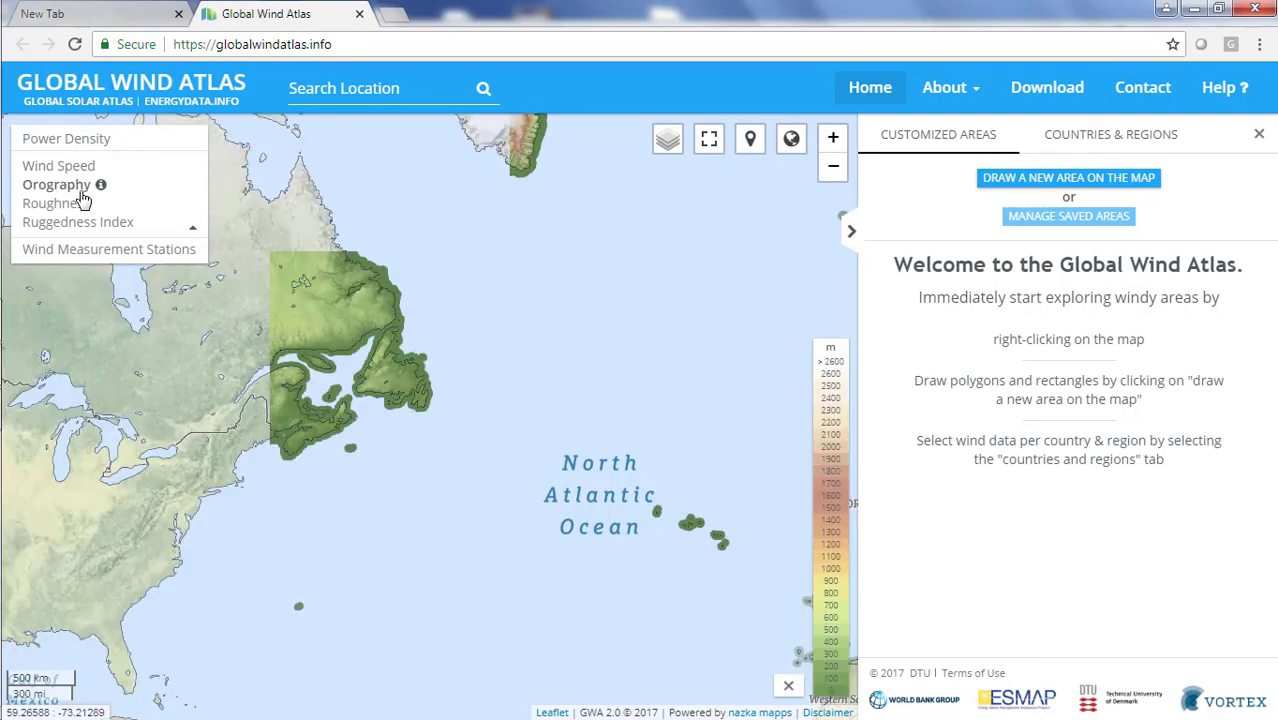
pyautogui.click(80, 212)
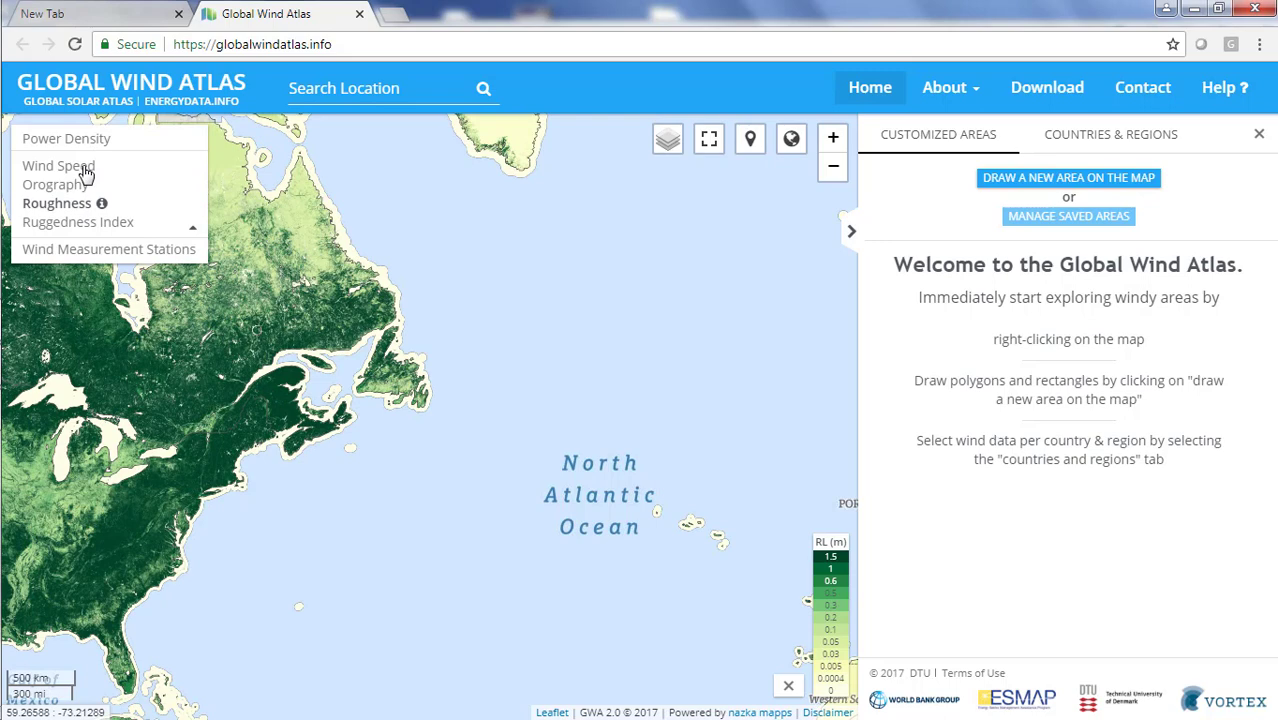
pyautogui.click(86, 170)
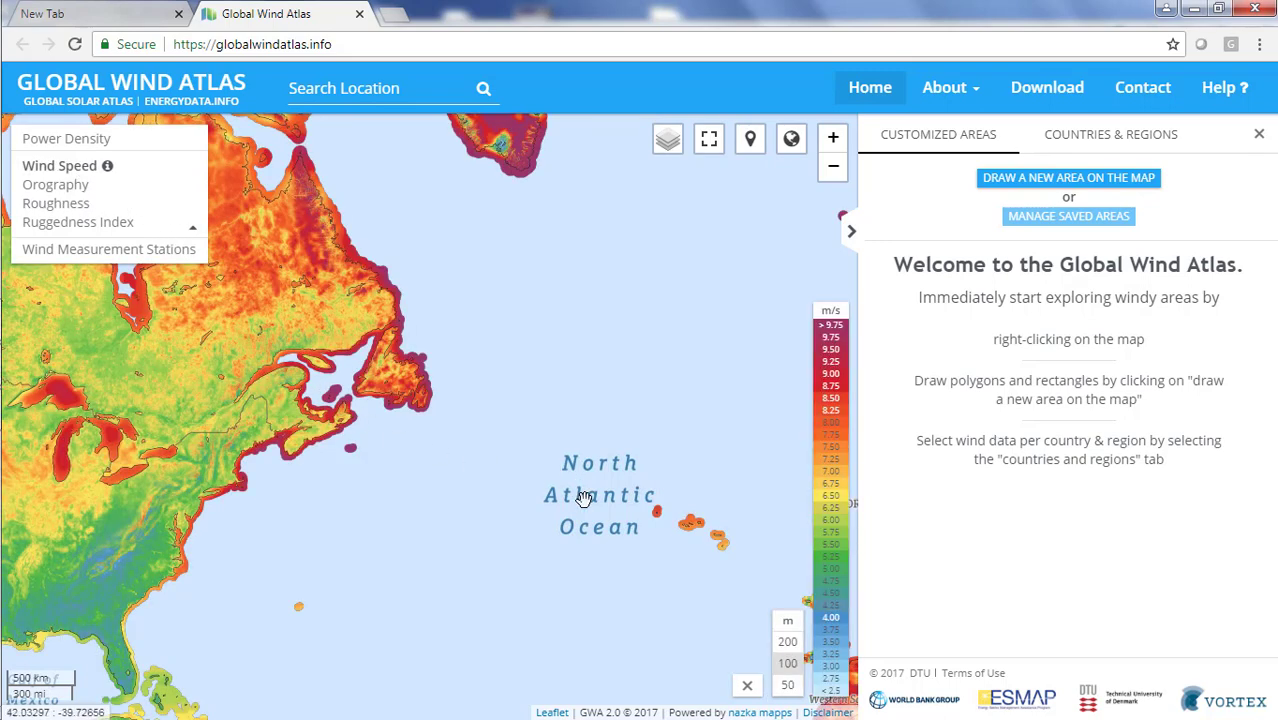
# Step: Compare the wind speed map at 100 and 200 m heights, and the power density map at 200, 50 and 100 m
pyautogui.click(789, 664)
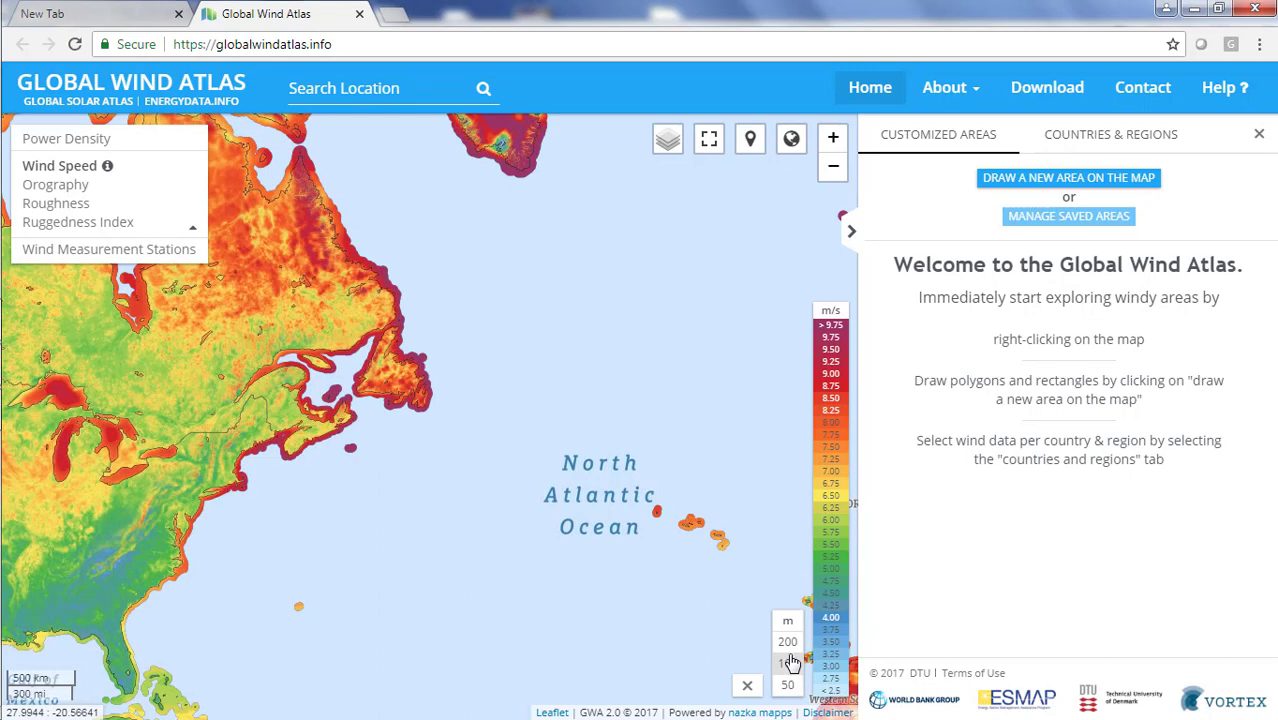
pyautogui.click(789, 646)
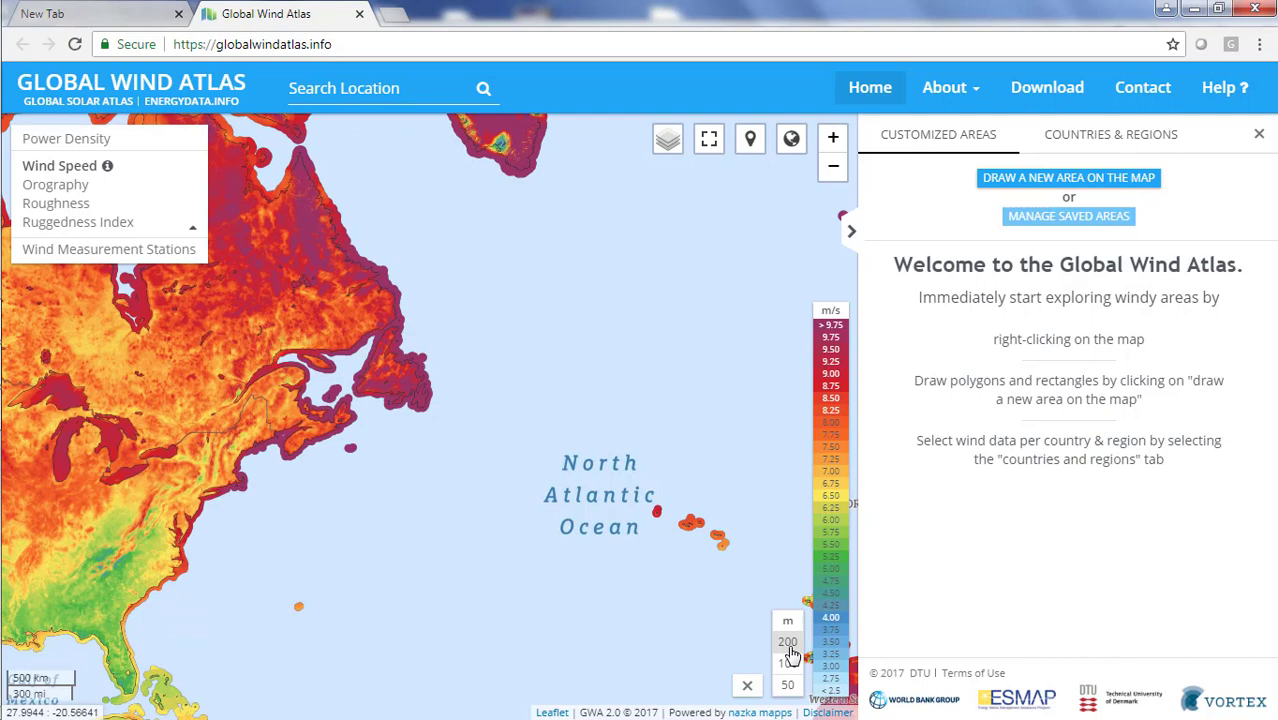
pyautogui.click(88, 140)
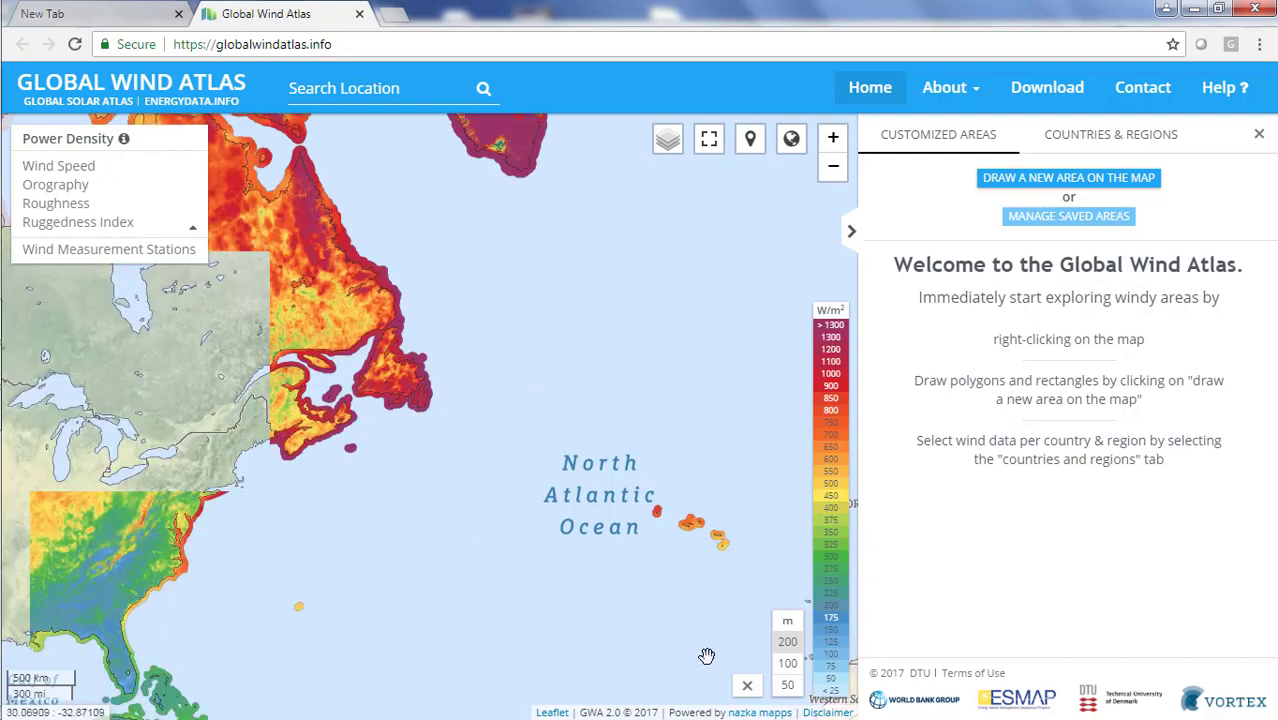
pyautogui.click(787, 687)
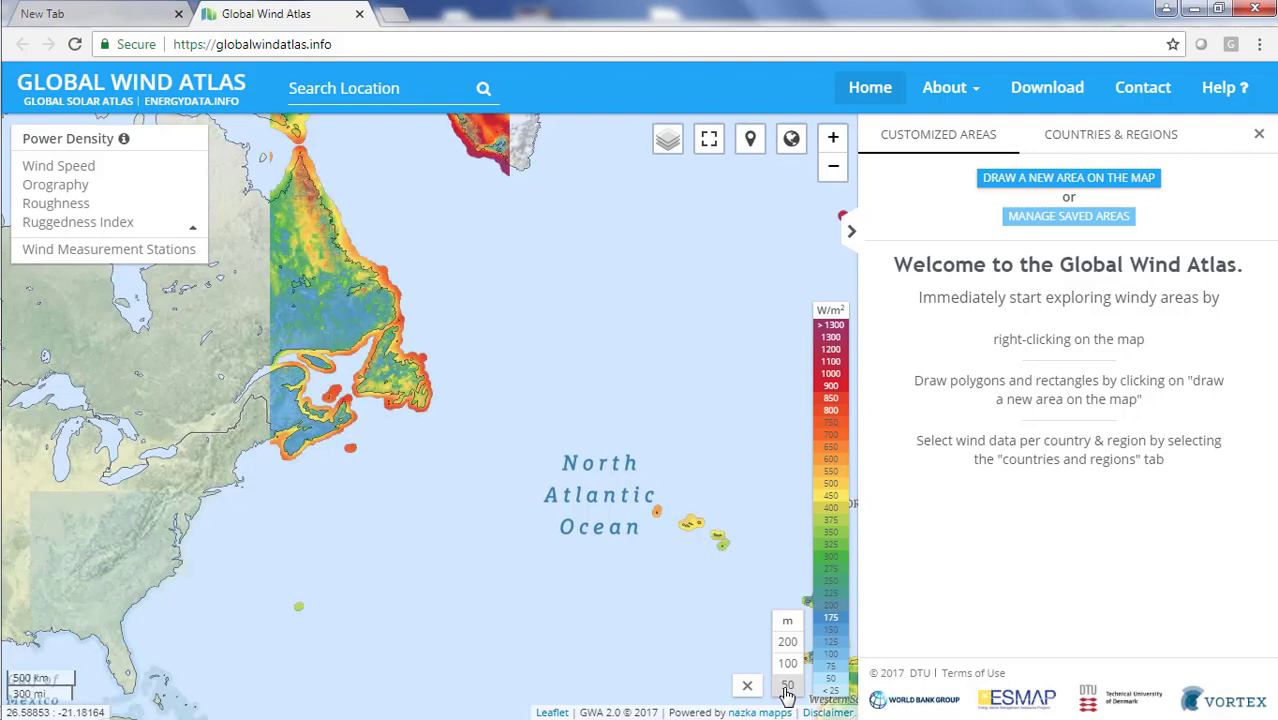
pyautogui.click(788, 666)
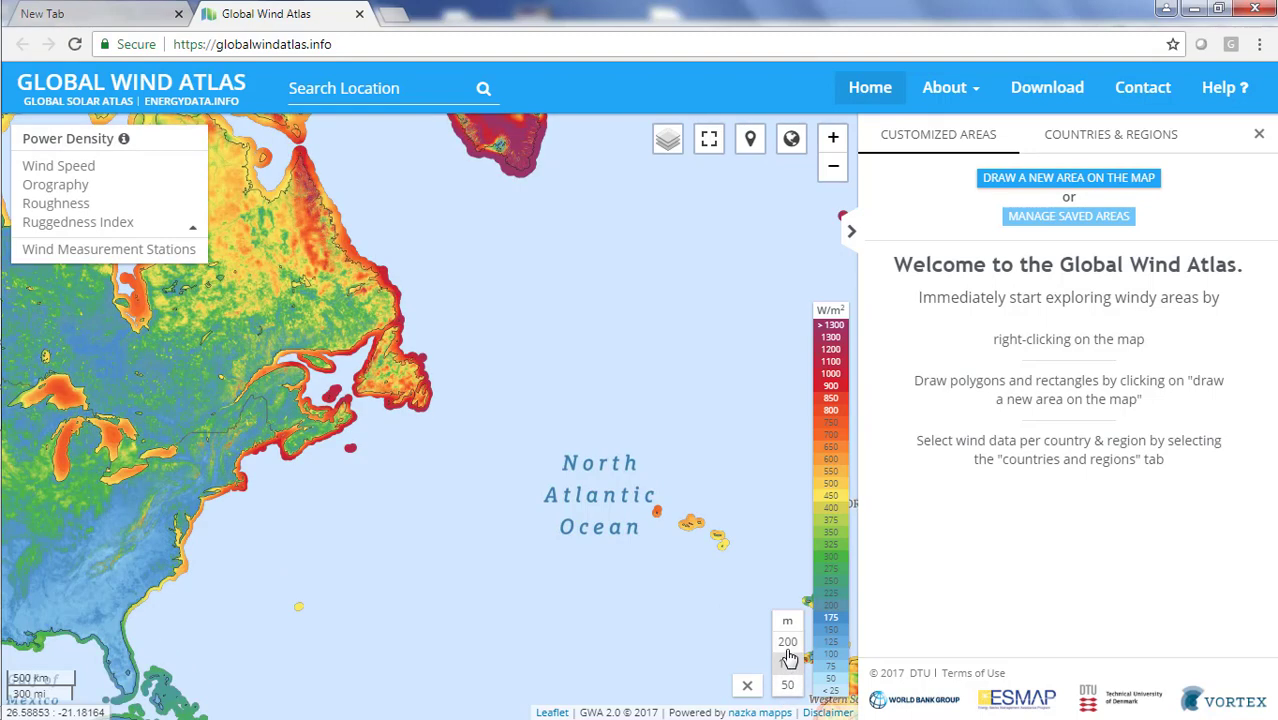
pyautogui.click(788, 645)
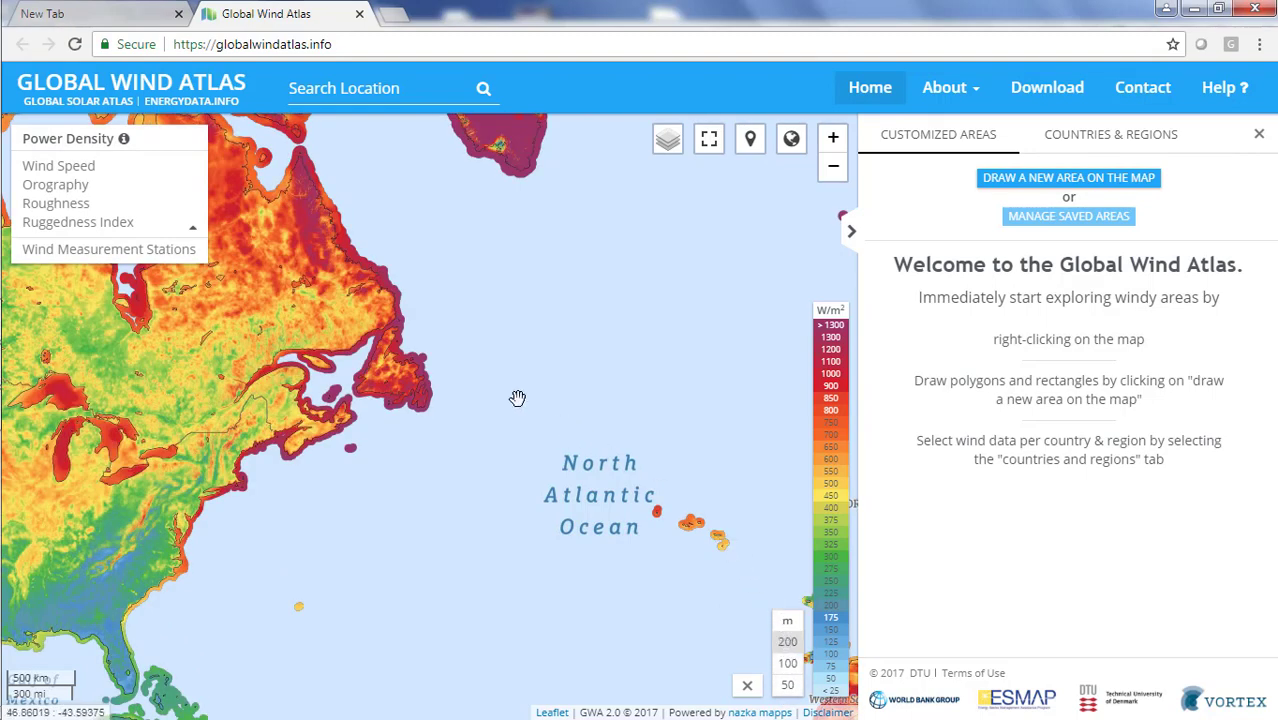
# Step: Locate St. Lawrence, NL on the map and show its wind speed at a height of 100 m
pyautogui.click(315, 98)
pyautogui.write('St. Lawrence, NL')
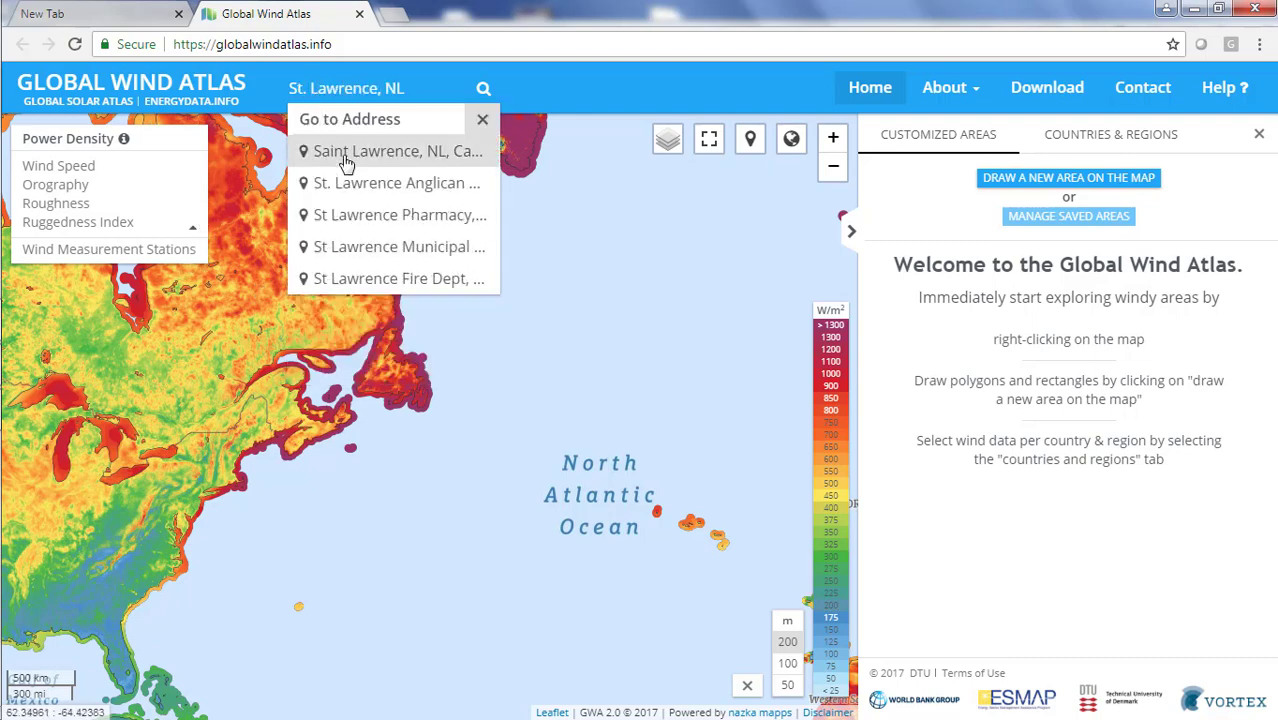
pyautogui.click(343, 162)
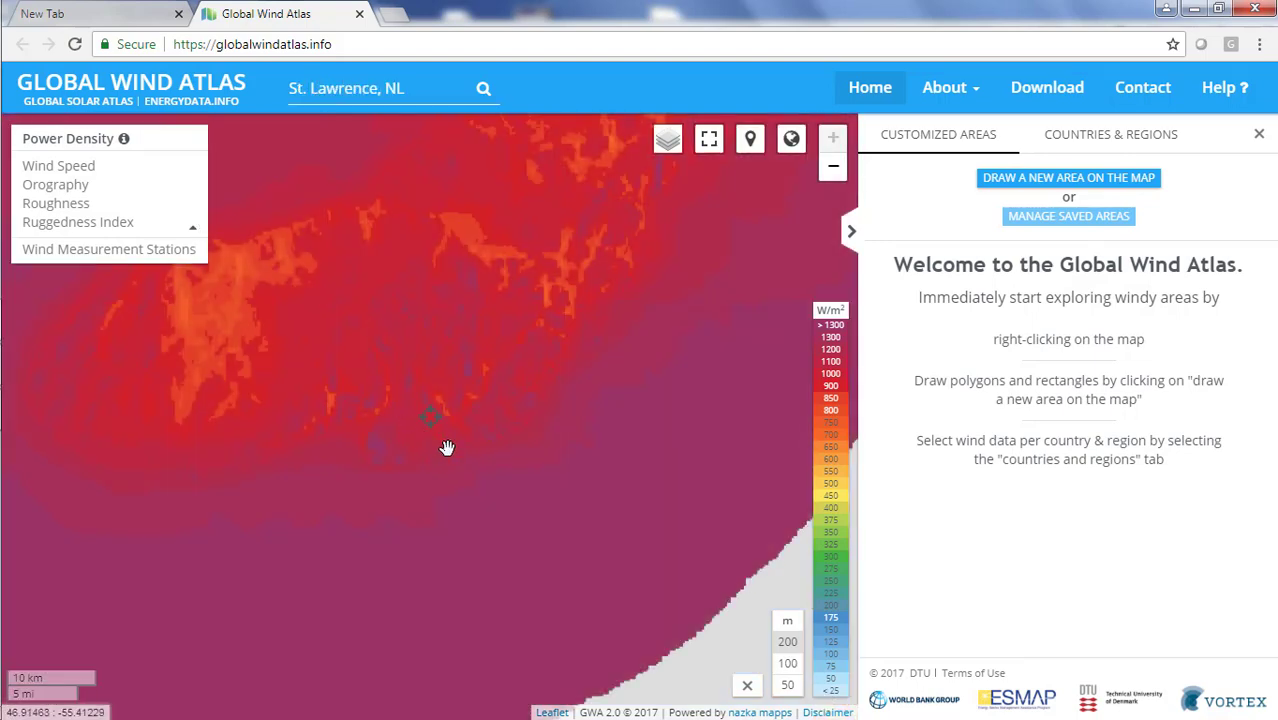
pyautogui.click(787, 663)
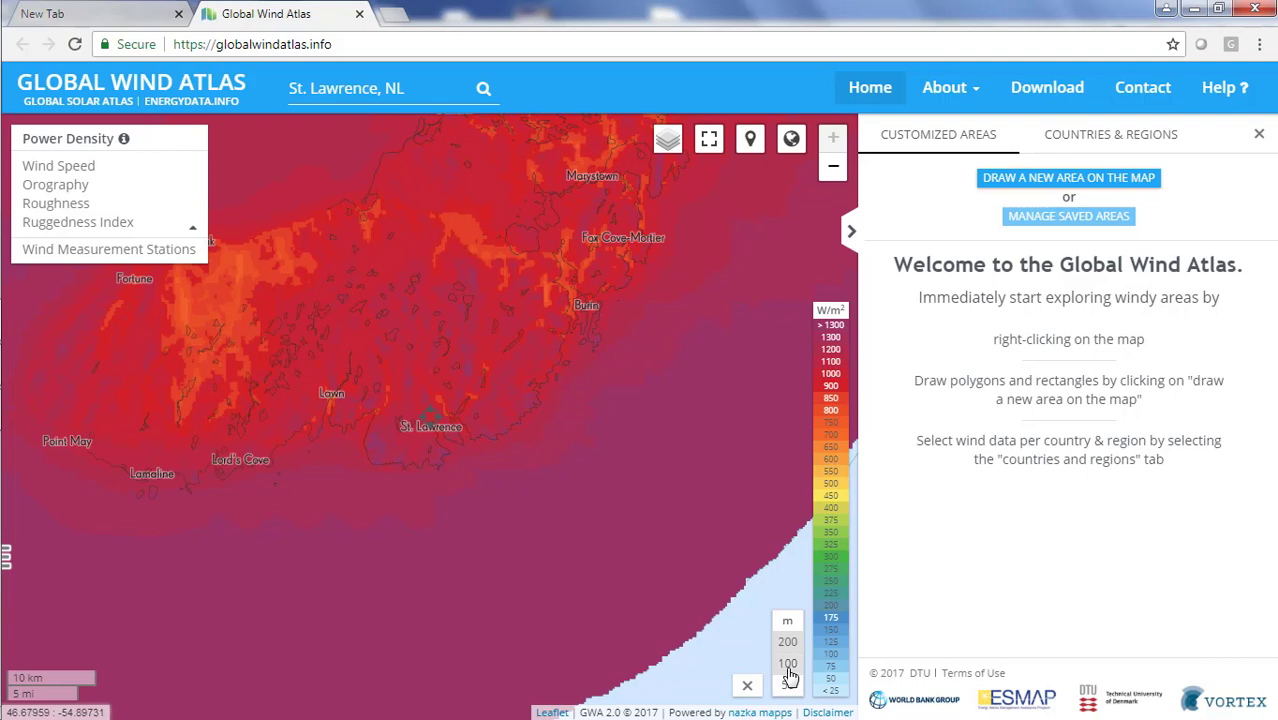
pyautogui.click(84, 172)
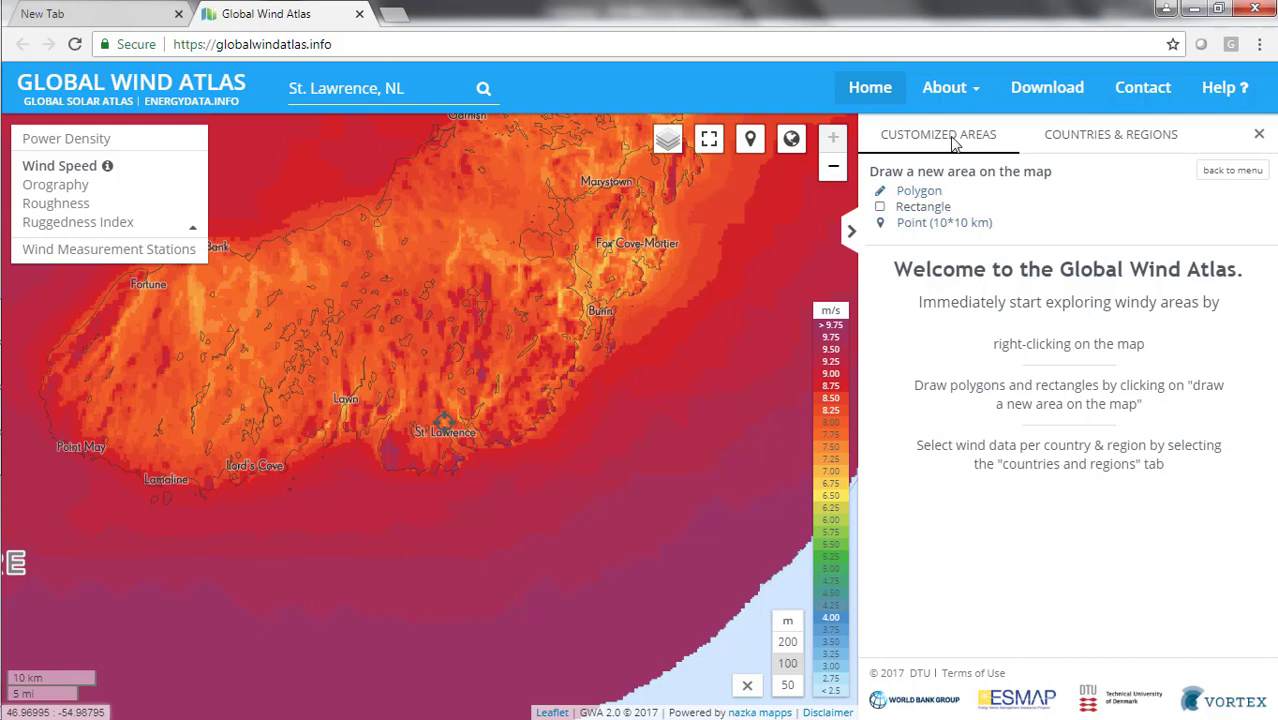
# Step: Draw a new rectangular custom area on the map around St. Lawrence
pyautogui.click(928, 208)
pyautogui.moveTo(379, 338)
pyautogui.mouseDown()
pyautogui.moveTo(405, 421)
pyautogui.moveTo(470, 462)
pyautogui.mouseUp()
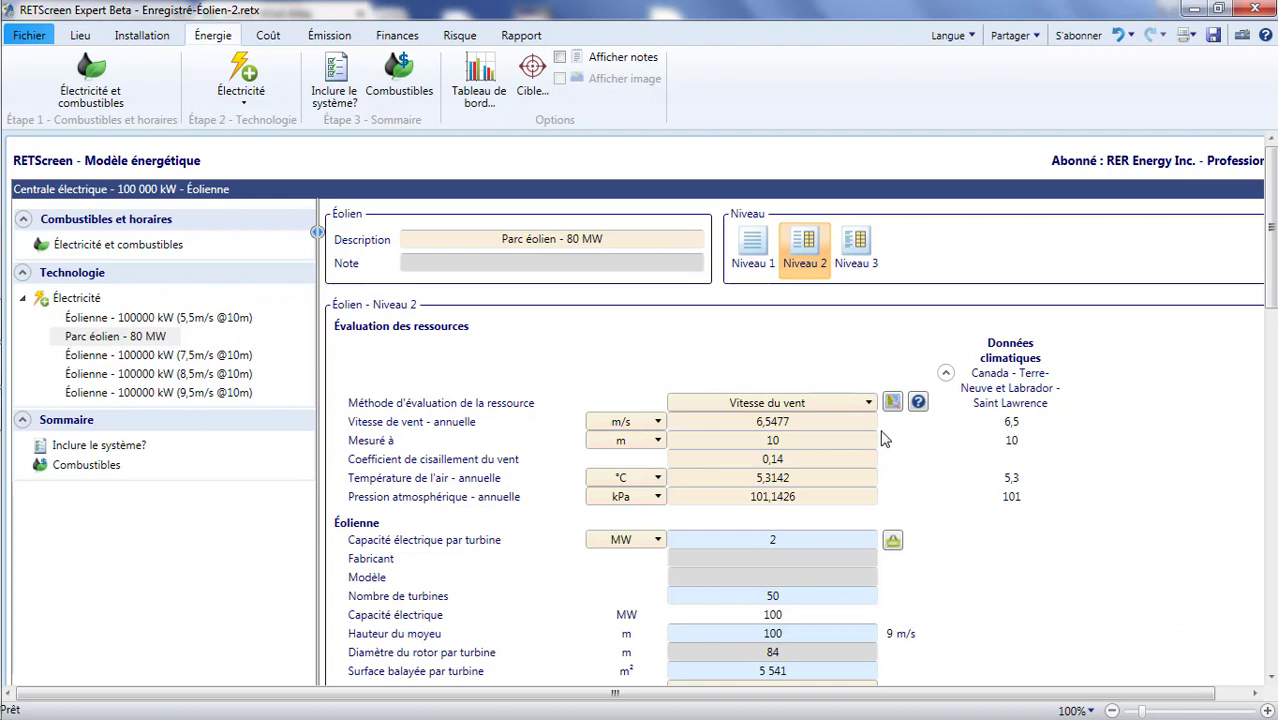
# Step: Switch back to RETScreen Expert and compare the Parc éolien - 80 MW capacity factor between Niveau 1 and Niveau 2
pyautogui.click(757, 262)
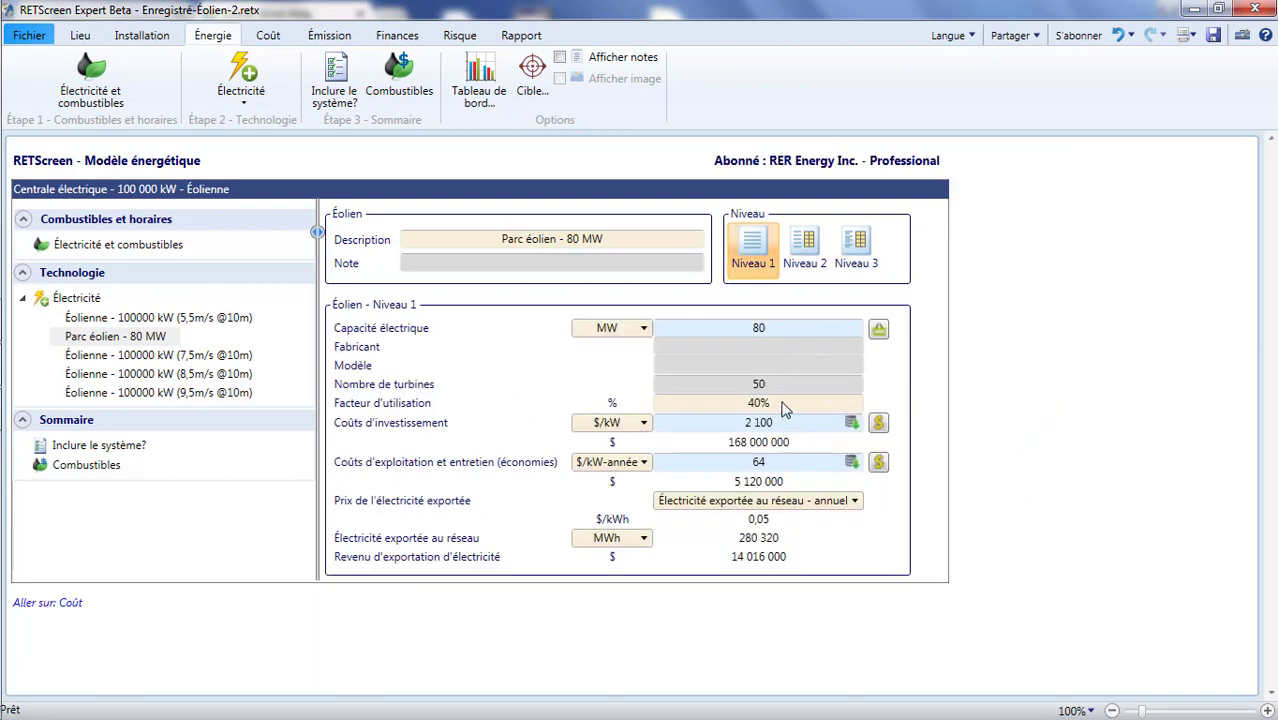
pyautogui.click(783, 404)
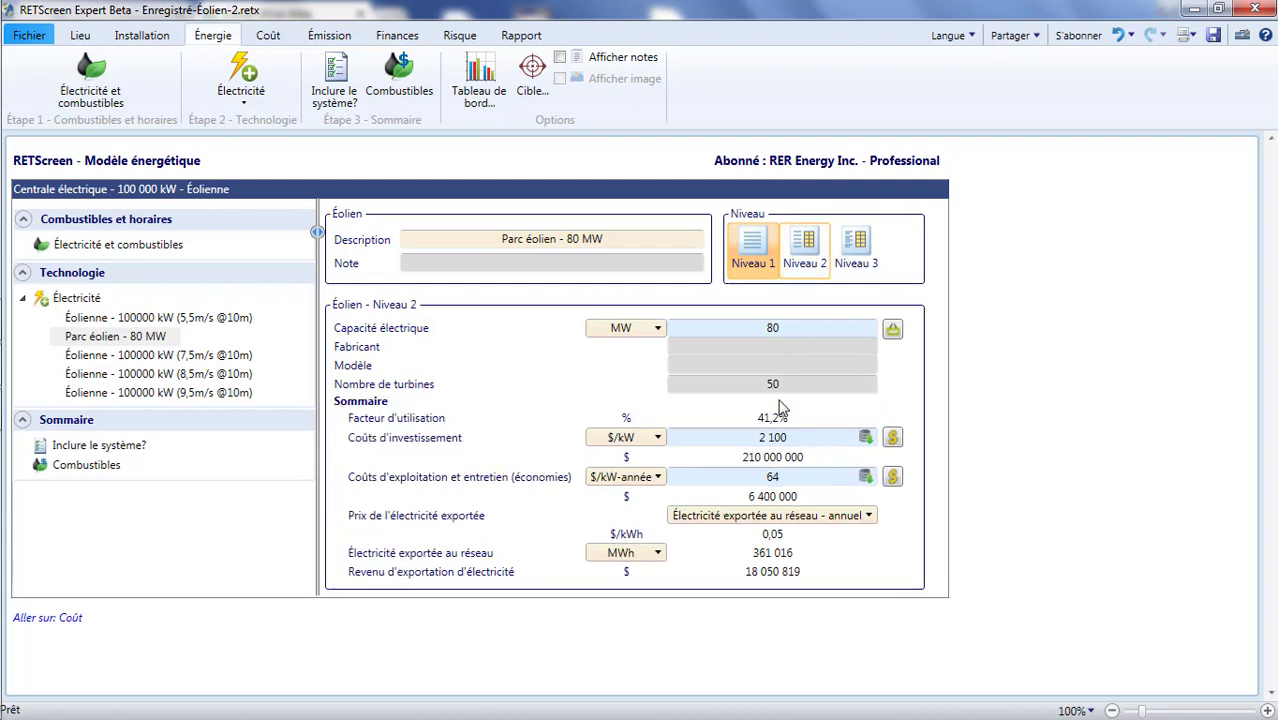
pyautogui.scroll(-5, 785, 420)
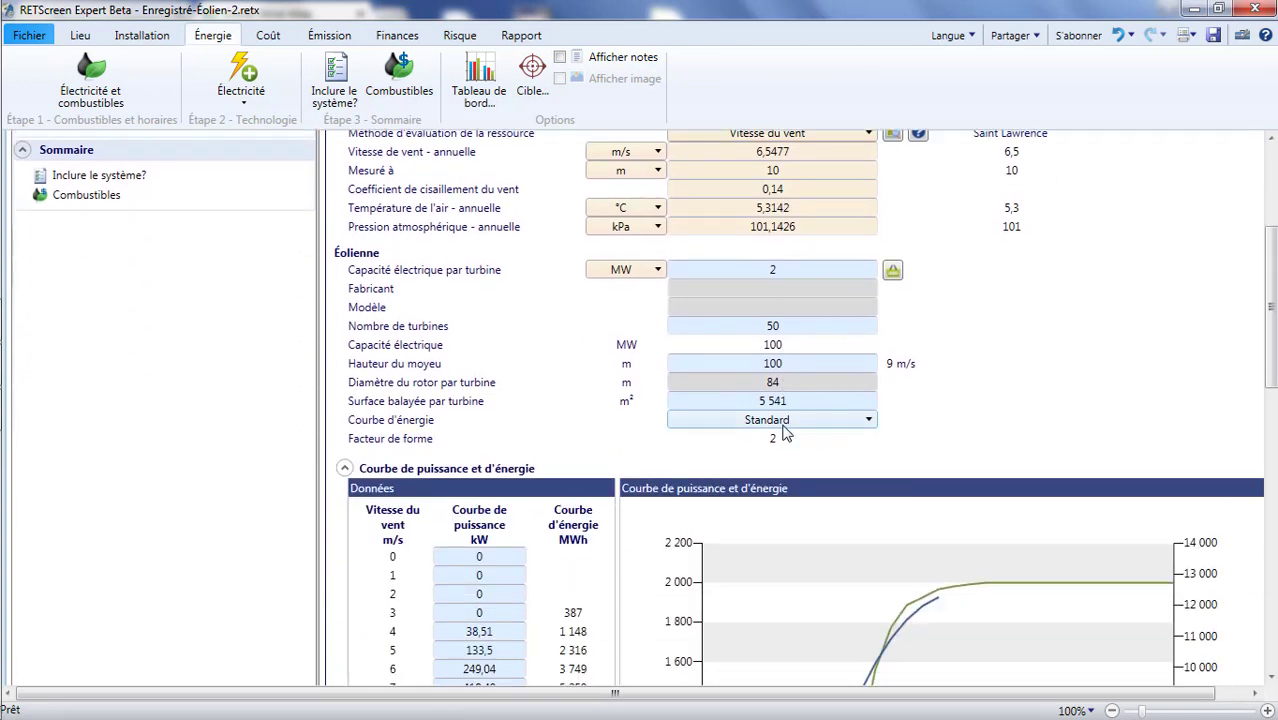
pyautogui.scroll(-6, 785, 433)
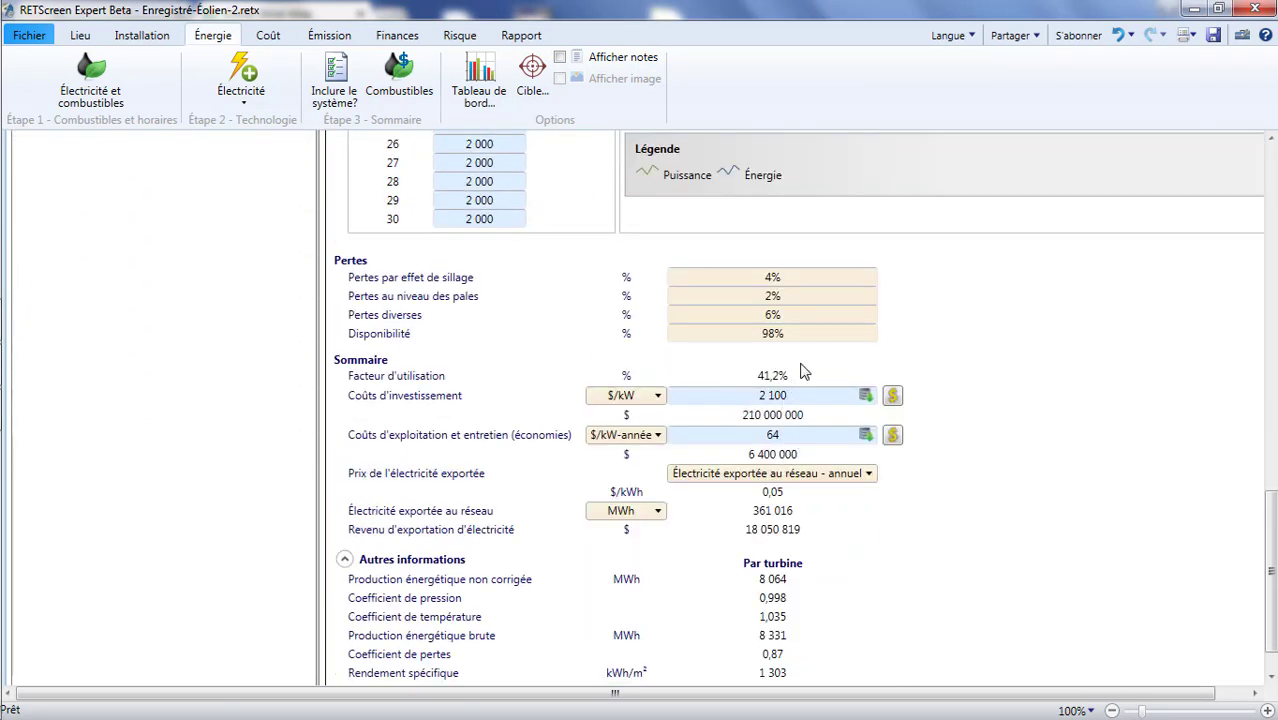
pyautogui.scroll(10, 797, 390)
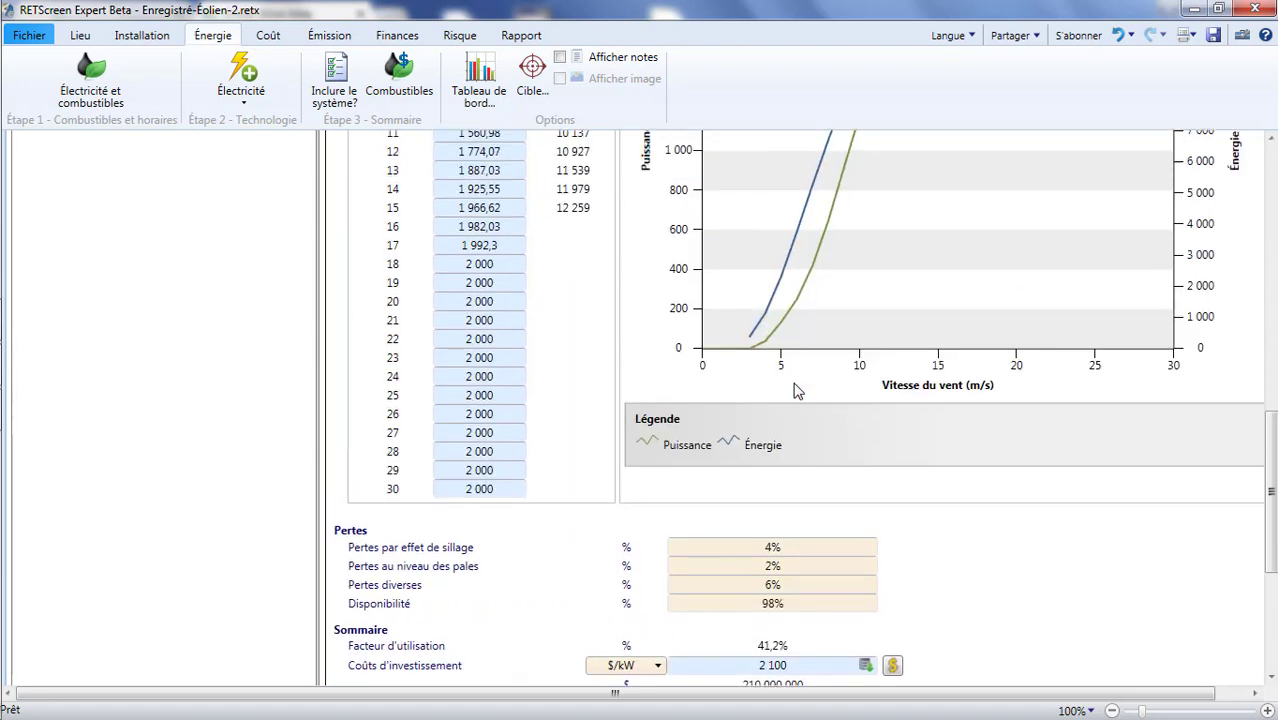
# Step: Compare the Niveau 1 and Niveau 2 inputs of the Parc éolien - 80 MW model, ending on Niveau 2
pyautogui.scroll(5, 797, 390)
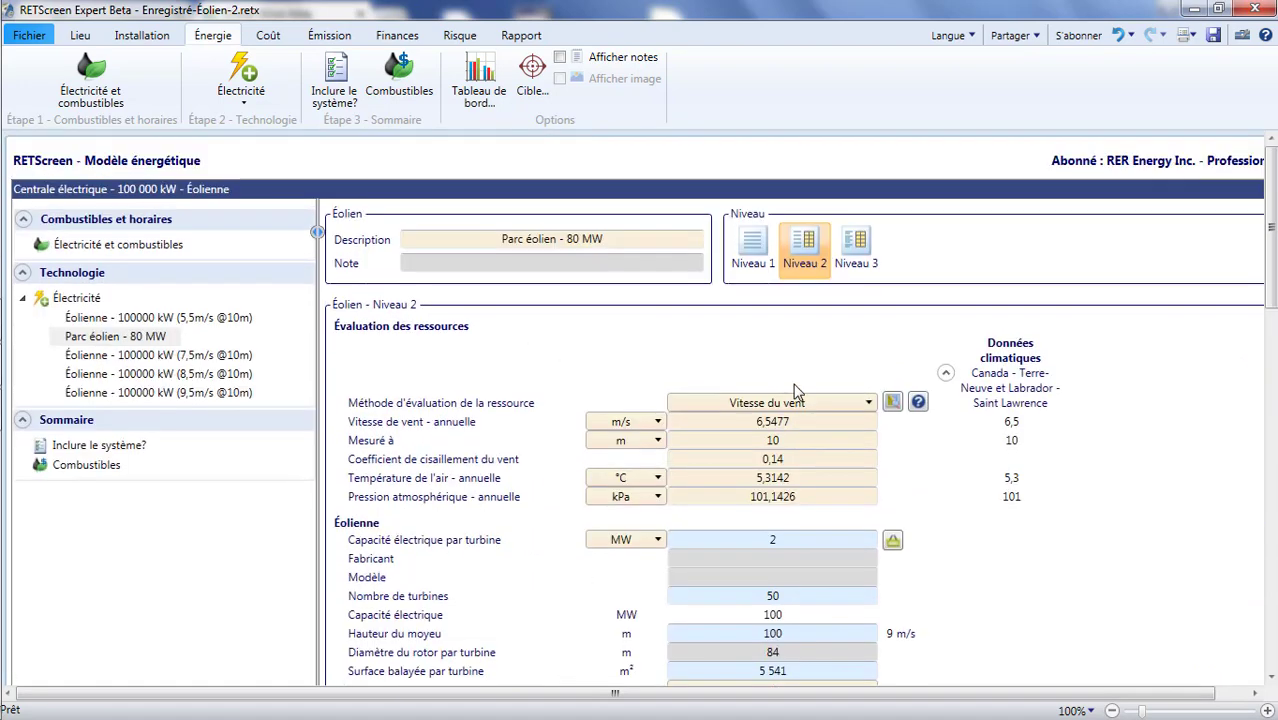
pyautogui.click(748, 255)
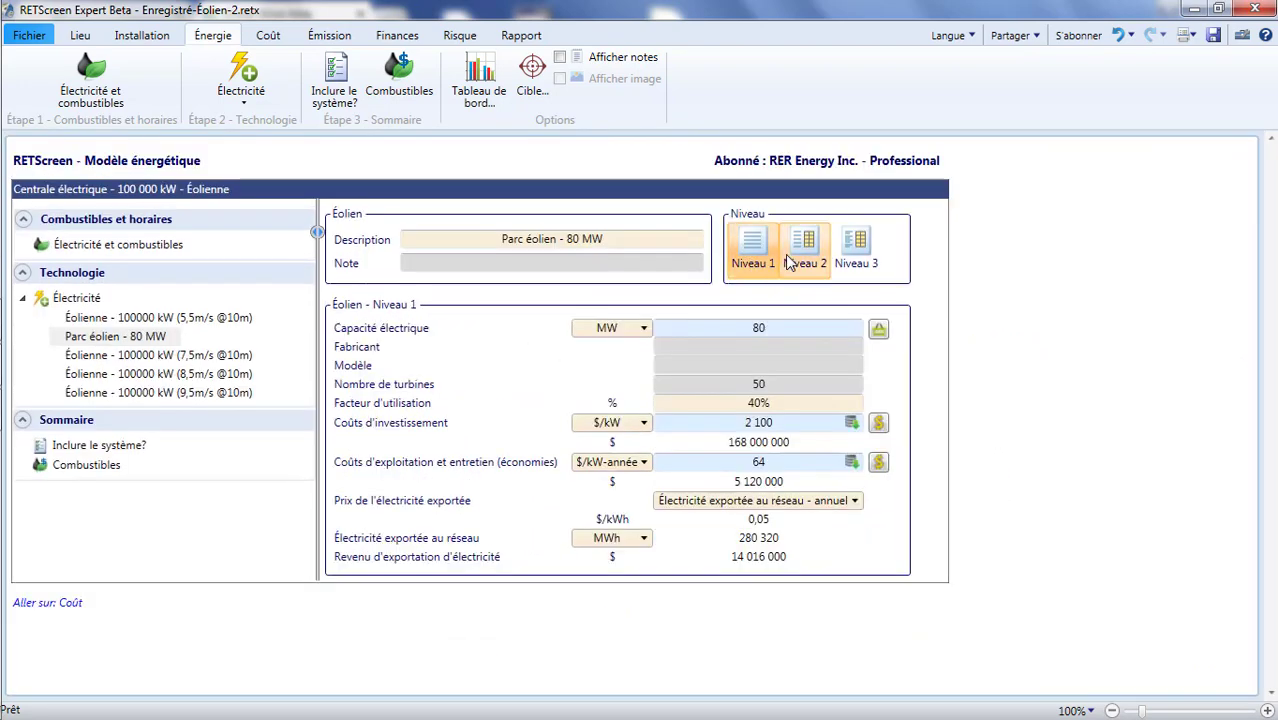
pyautogui.click(797, 258)
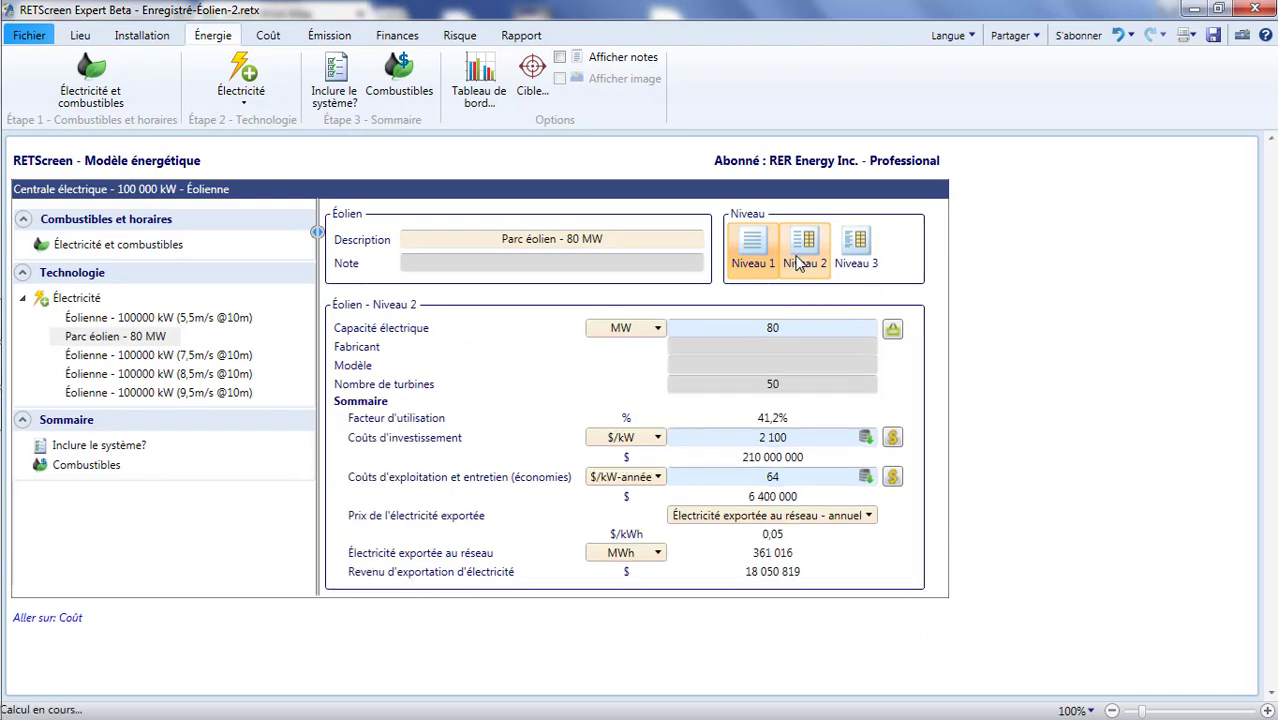
pyautogui.click(755, 263)
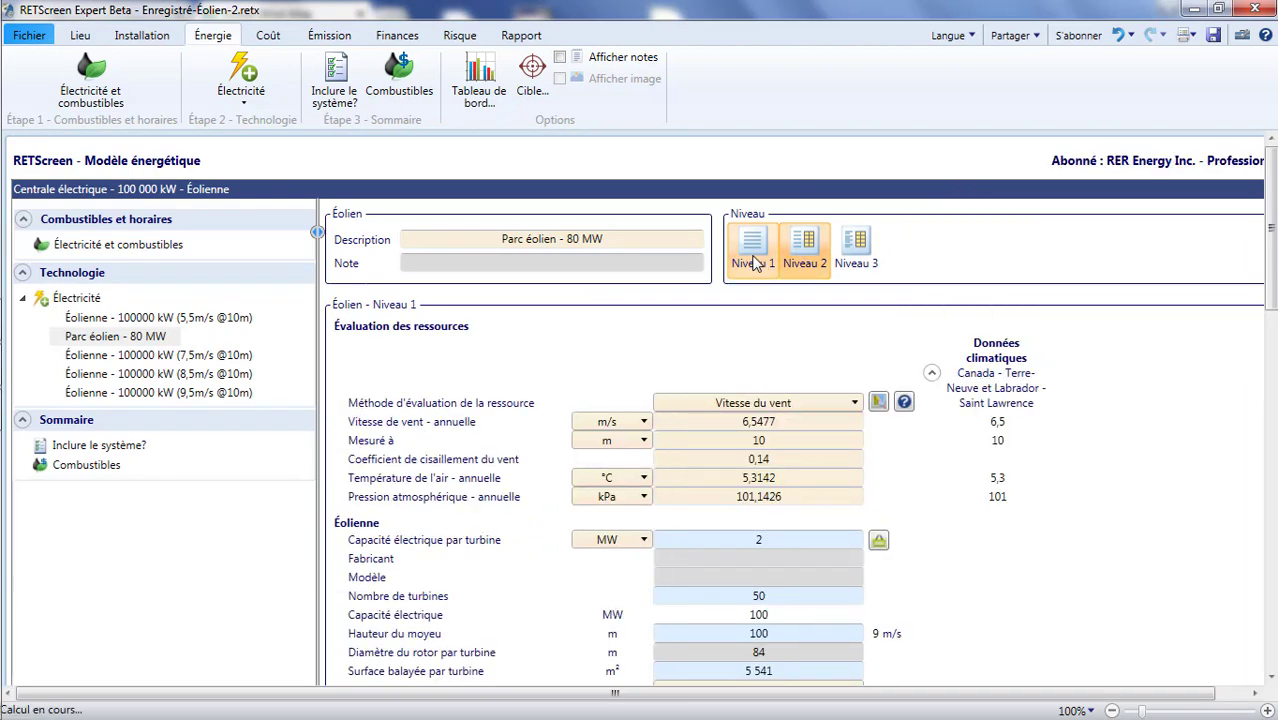
pyautogui.click(803, 261)
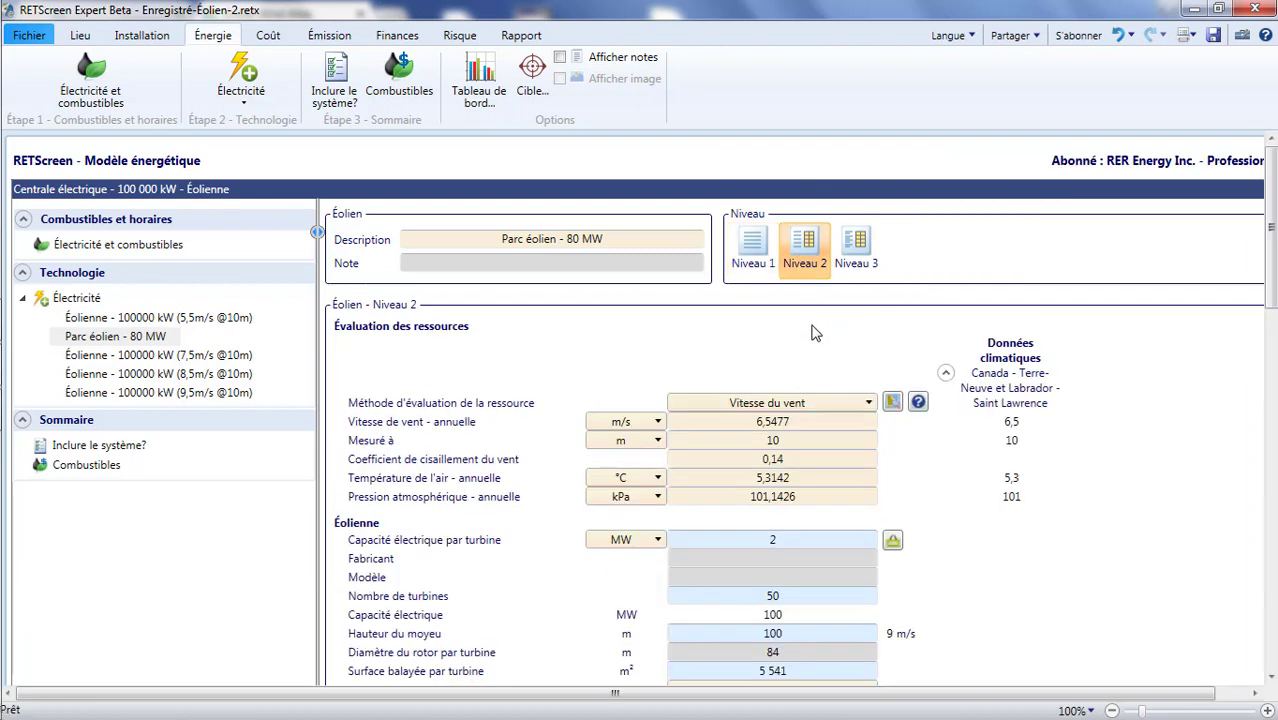
# Step: Set the annual wind speed to 9,15 m/s, measured at a height of 100 m, in the resource assessment
pyautogui.scroll(-1, 812, 334)
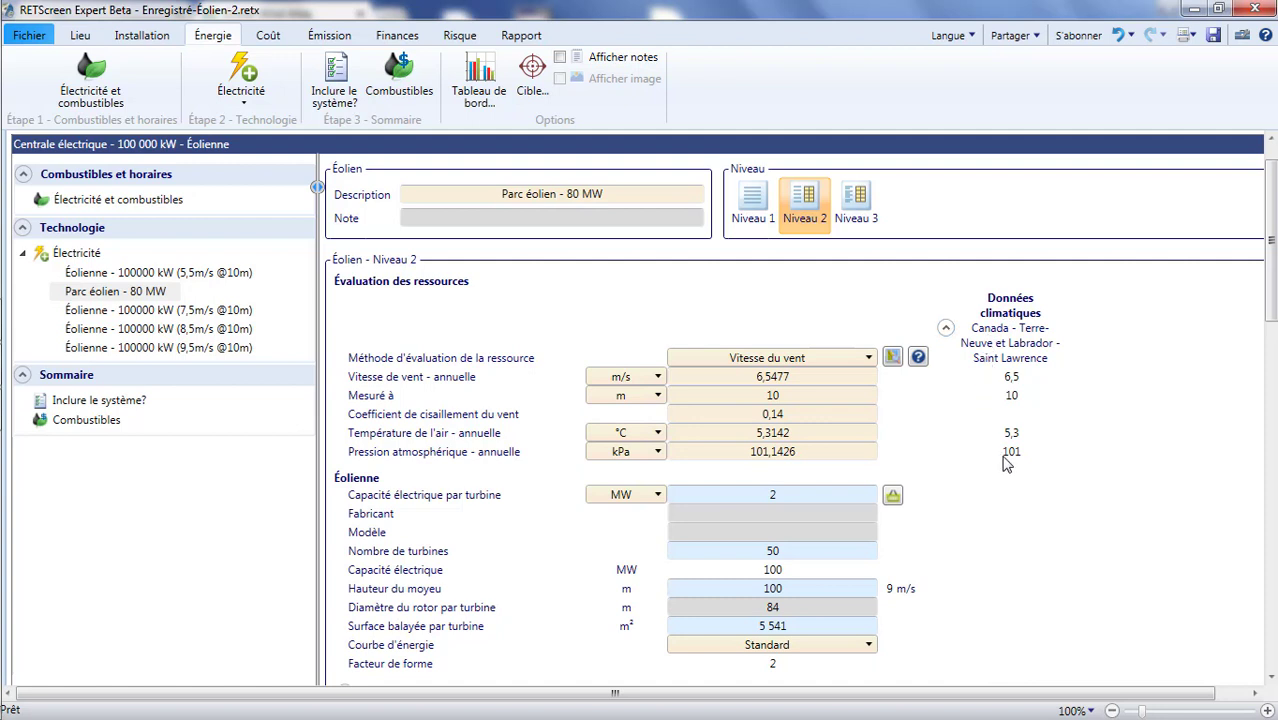
pyautogui.click(816, 386)
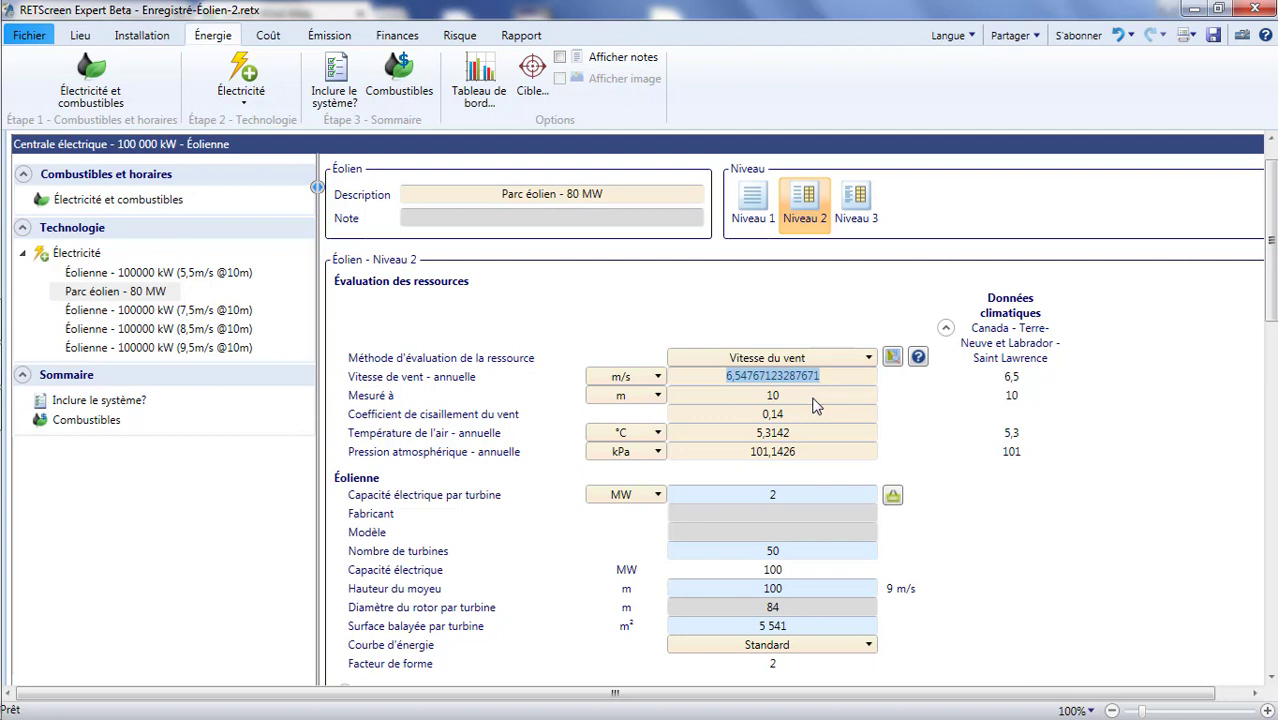
pyautogui.click(814, 398)
pyautogui.scroll(-1, 810, 390)
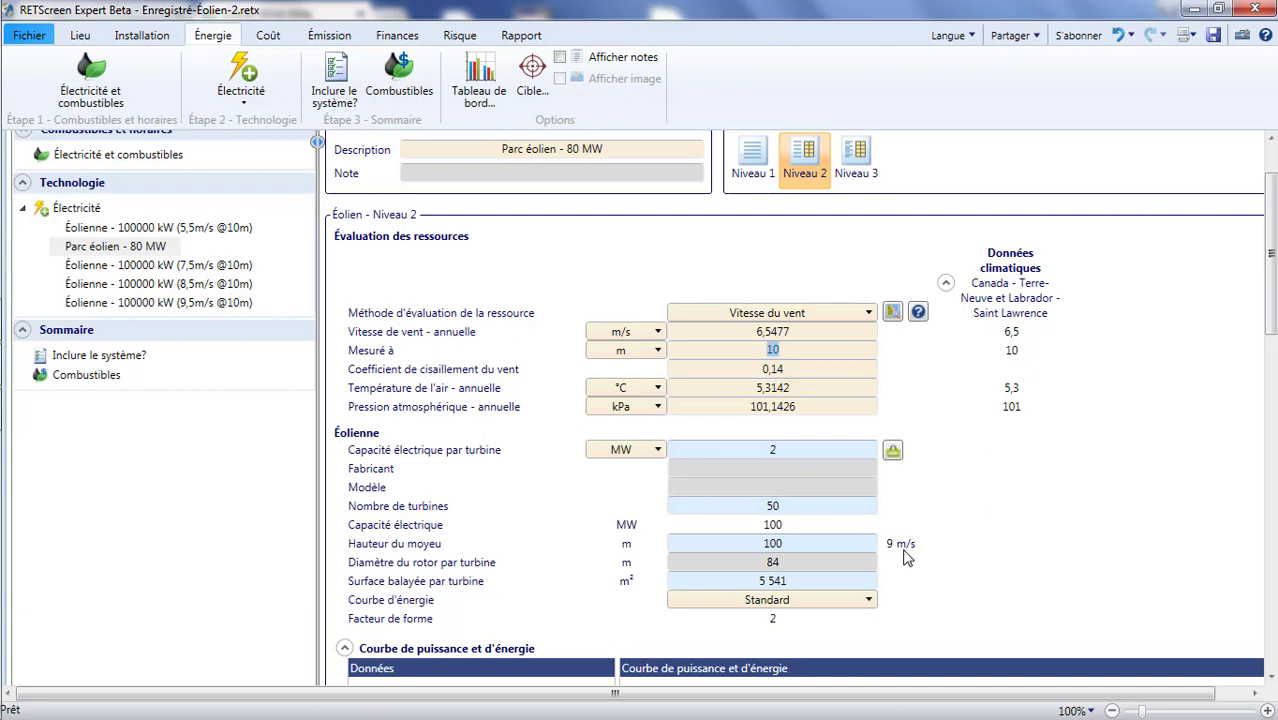
pyautogui.click(806, 334)
pyautogui.write('9,15')
pyautogui.click(808, 348)
pyautogui.write('100')
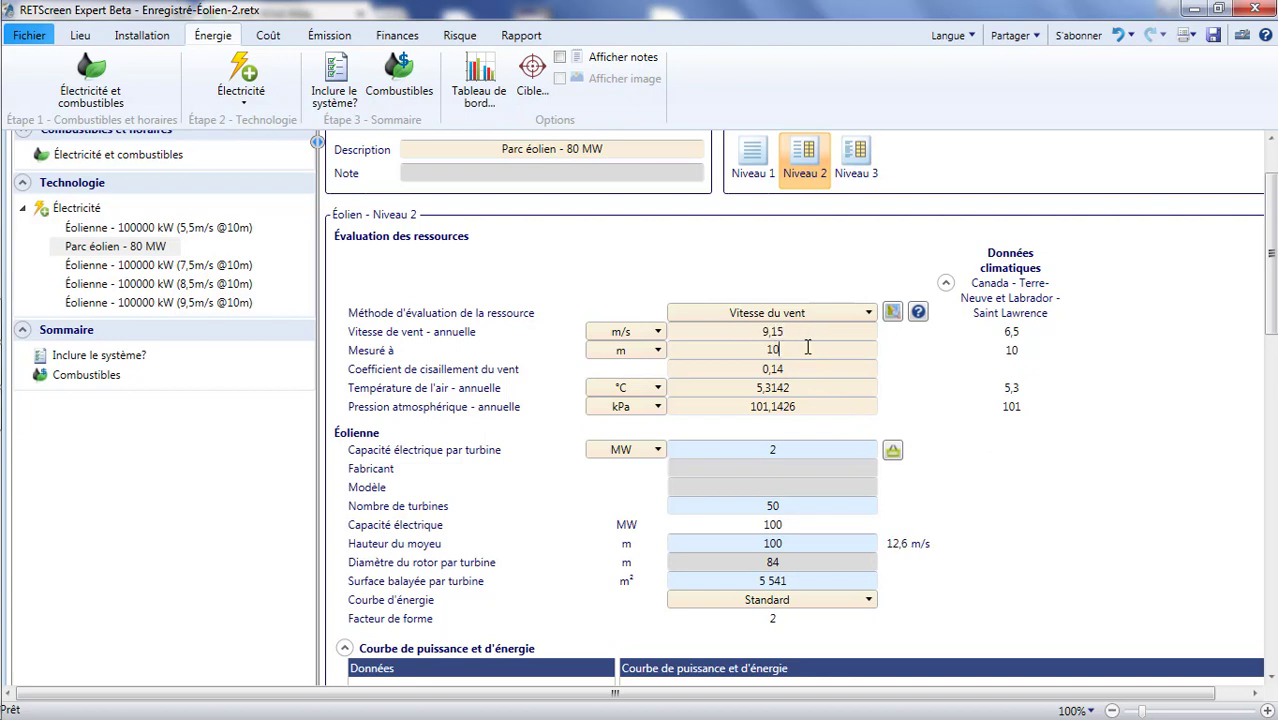
pyautogui.press('Return')
# Step: Read the help topic on the wind shear coefficient, highlight the guidance for undetermined site characteristics, and close the help
pyautogui.click(508, 376)
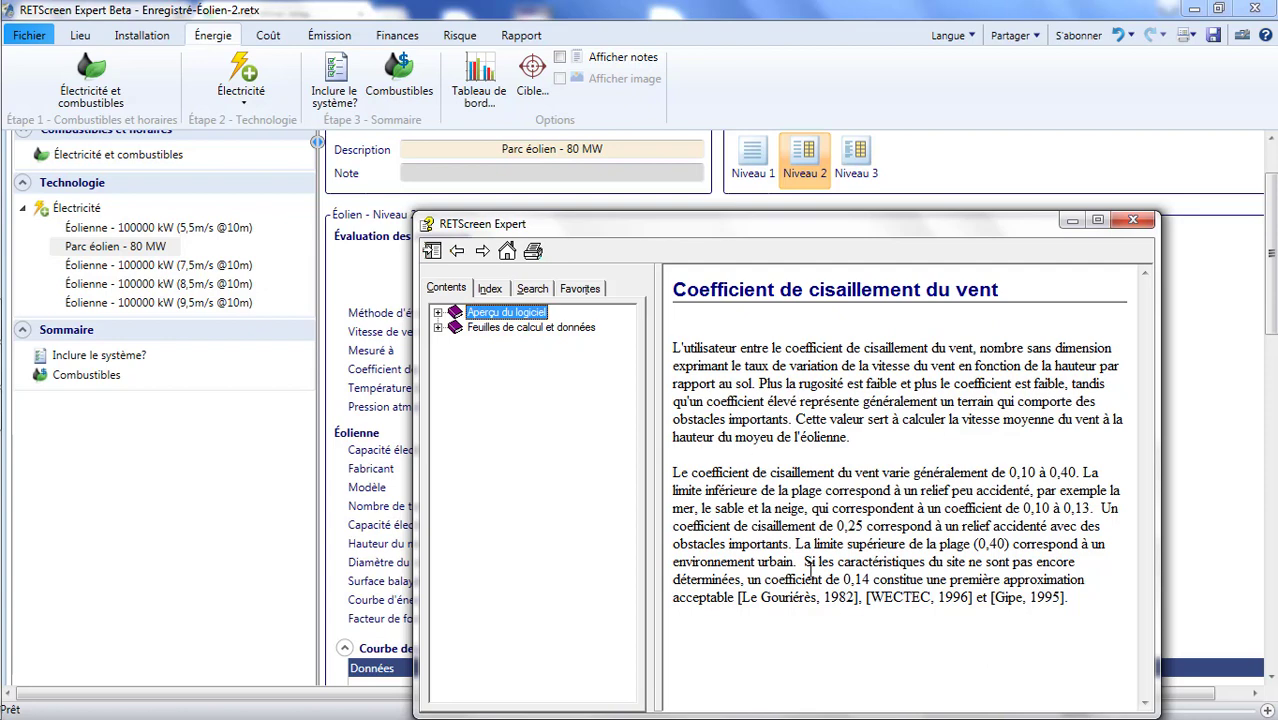
pyautogui.moveTo(804, 562); pyautogui.dragTo(734, 598)
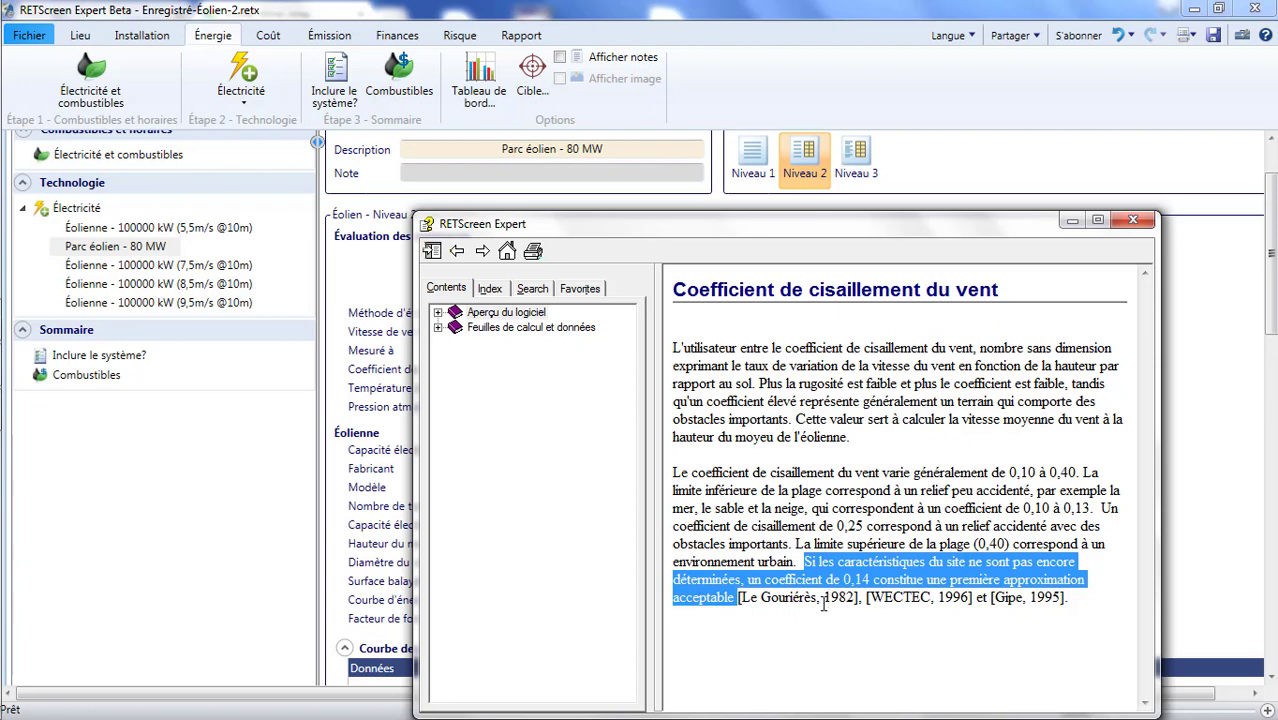
pyautogui.click(1131, 224)
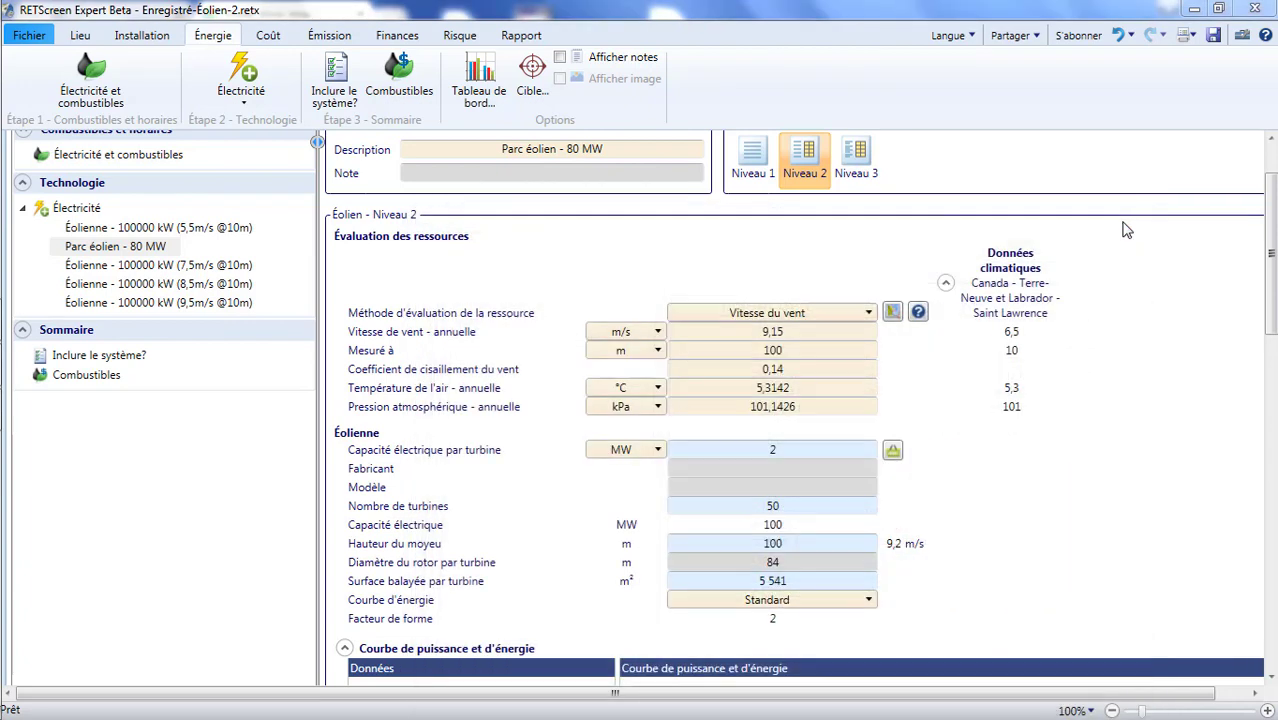
# Step: Inspect the full annual air temperature and atmospheric pressure values used in the resource assessment
pyautogui.click(807, 387)
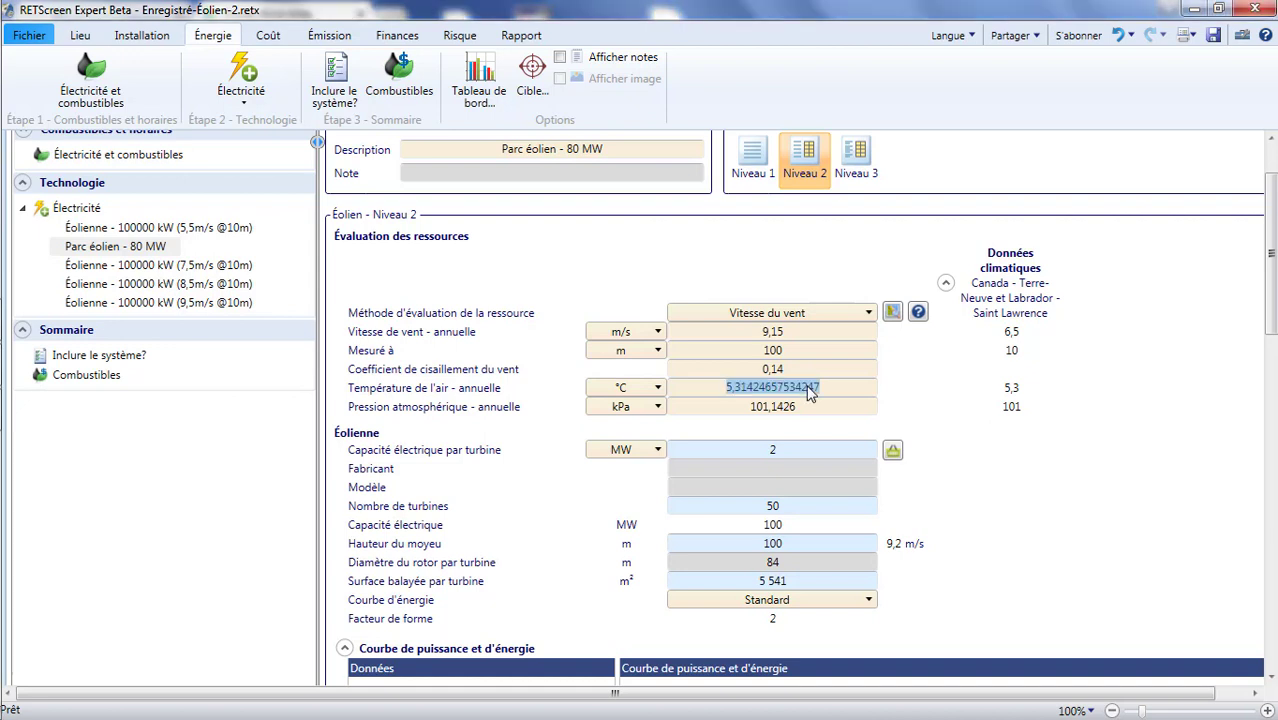
pyautogui.click(812, 405)
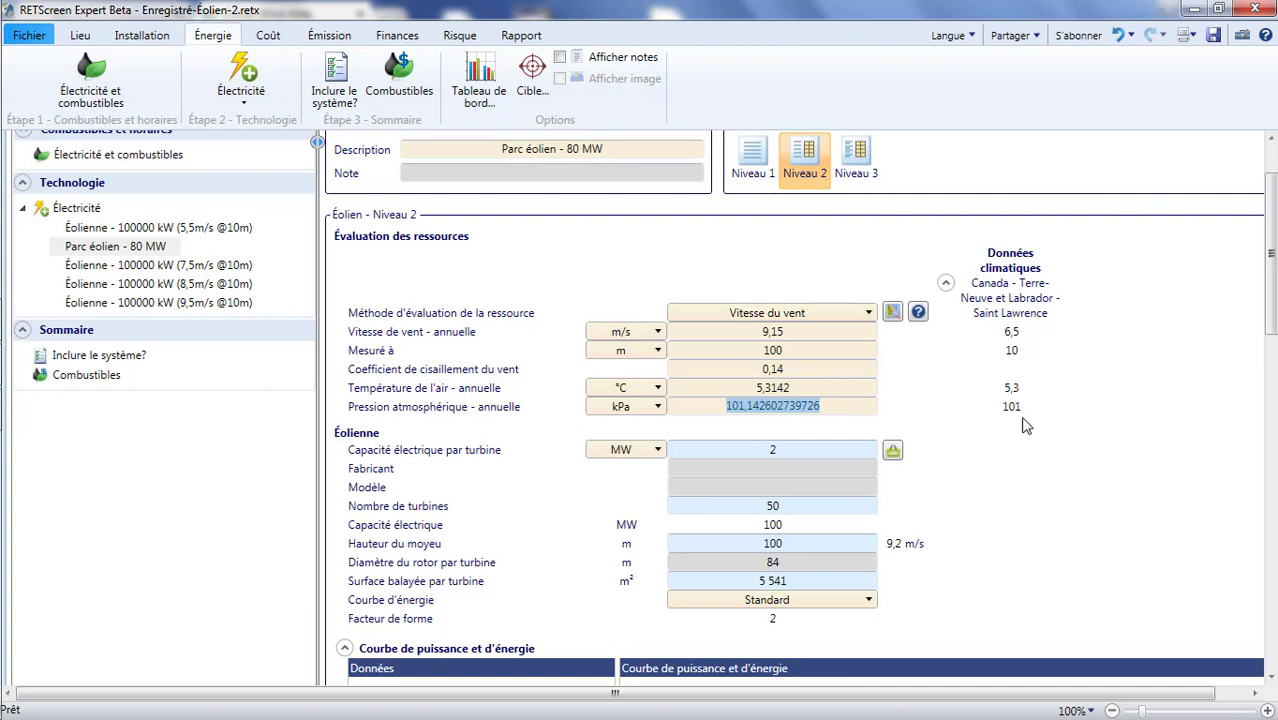
pyautogui.click(880, 428)
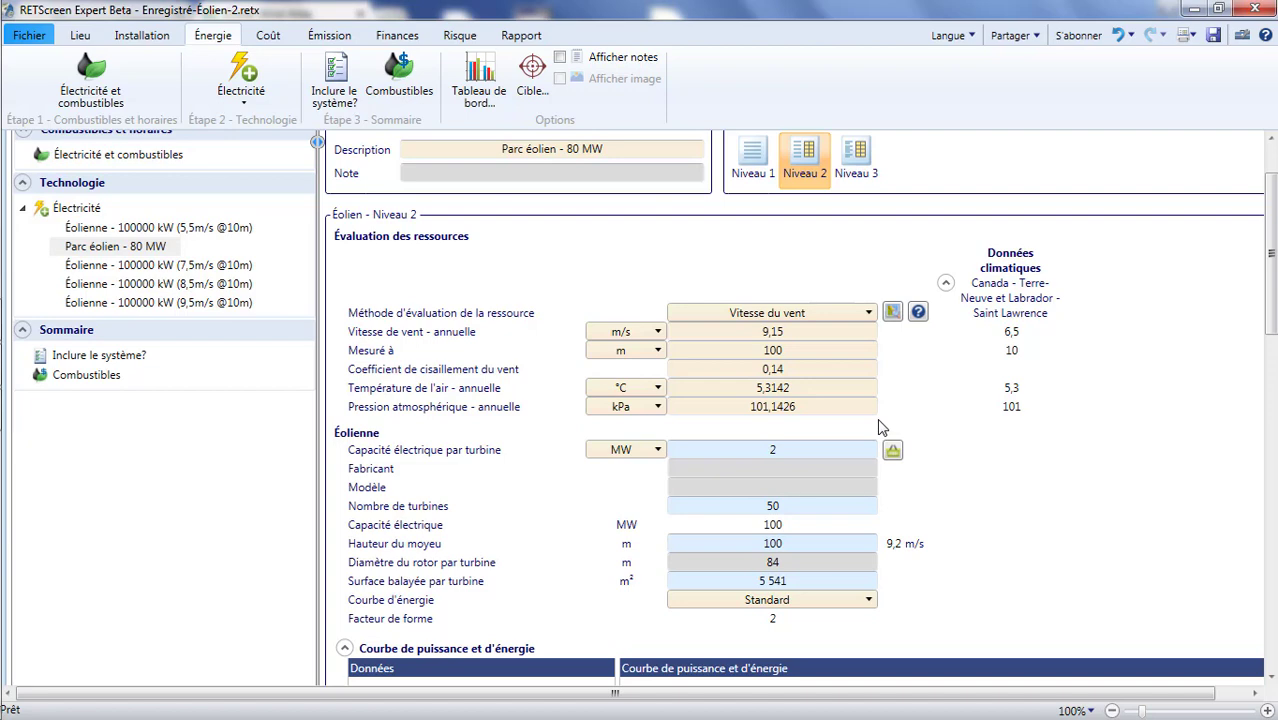
# Step: Expand the Autres informations section to show the per-turbine energy production and correction coefficients
pyautogui.scroll(-10, 807, 510)
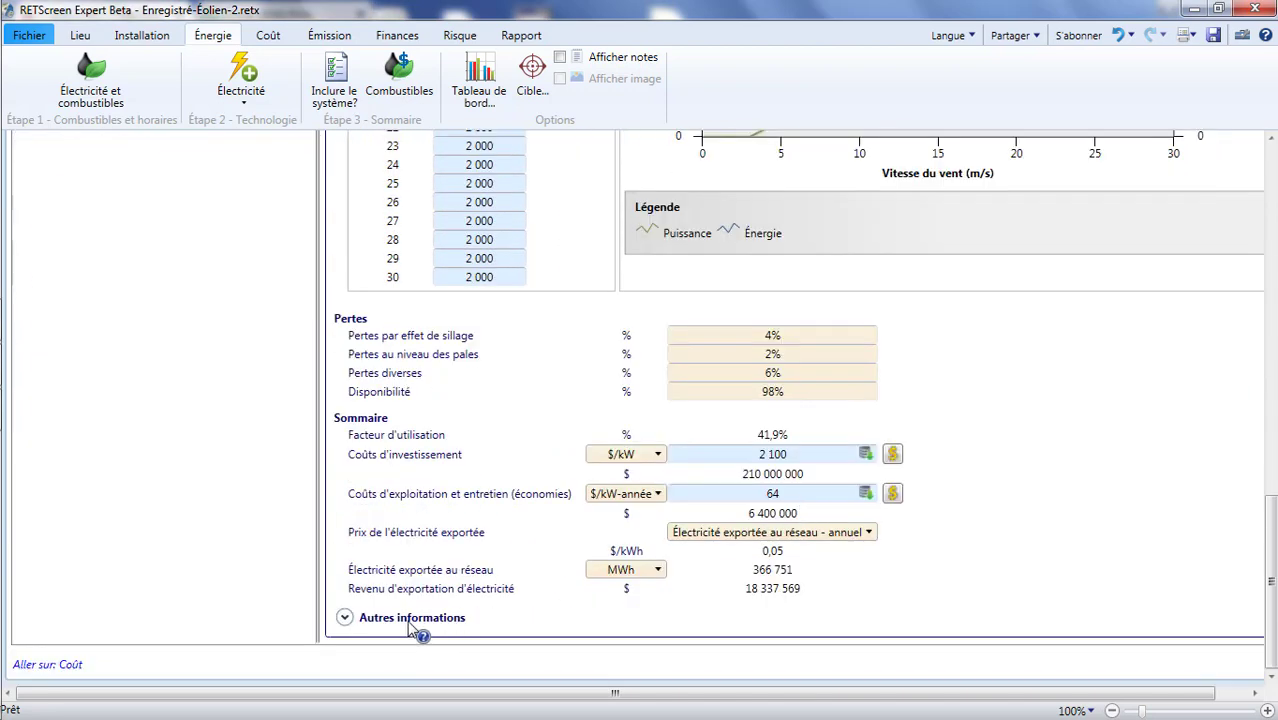
pyautogui.click(345, 620)
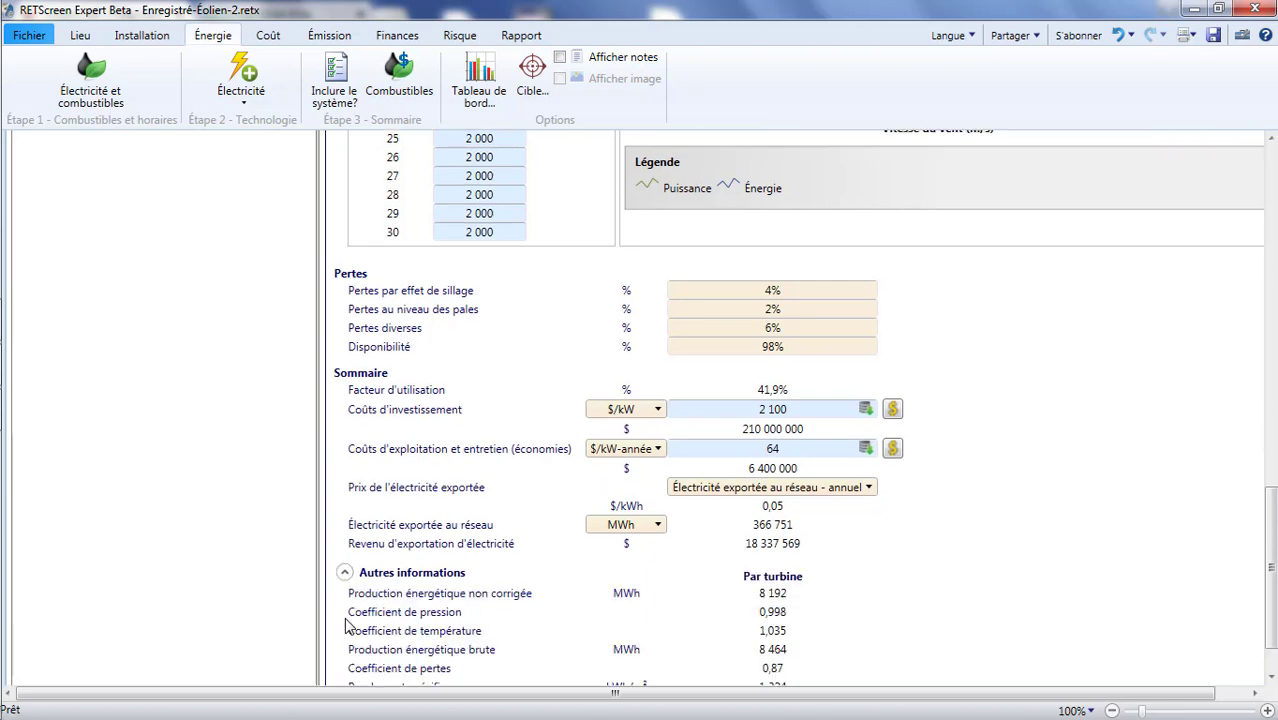
pyautogui.scroll(-2, 566, 620)
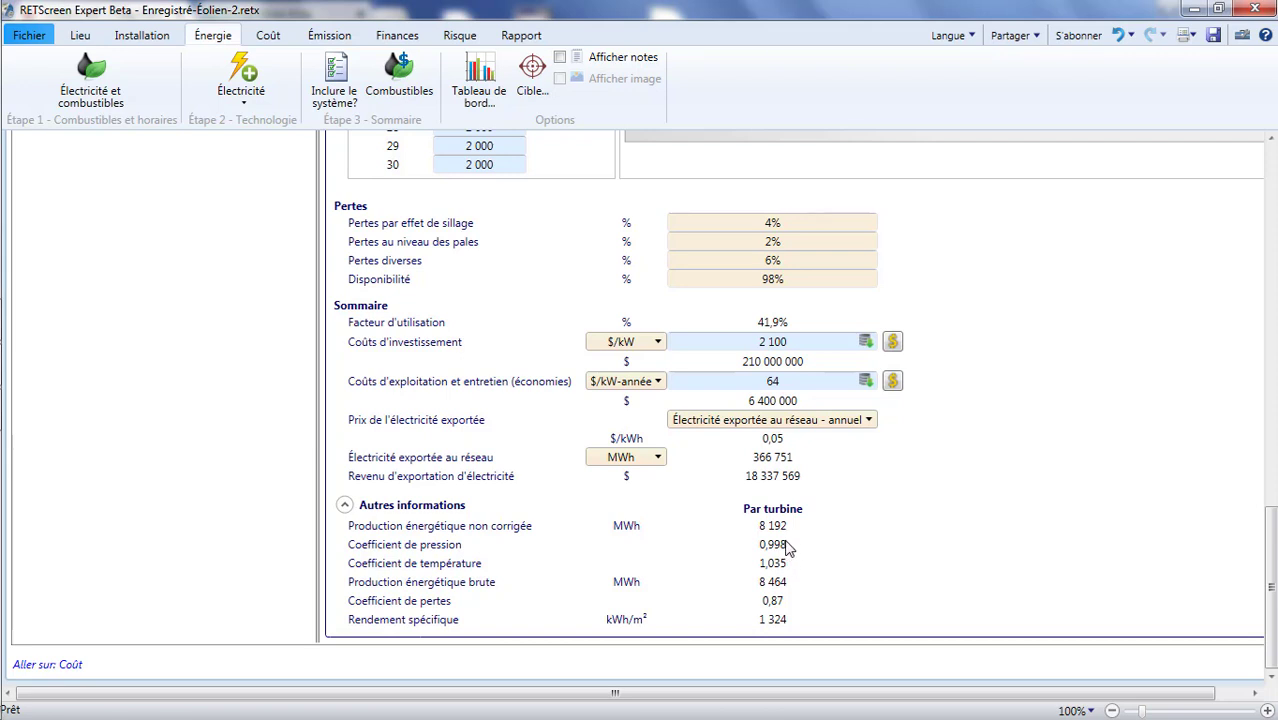
# Step: Review the monthly and annual atmospheric pressure data of the site's location, and return to the energy model
pyautogui.click(80, 35)
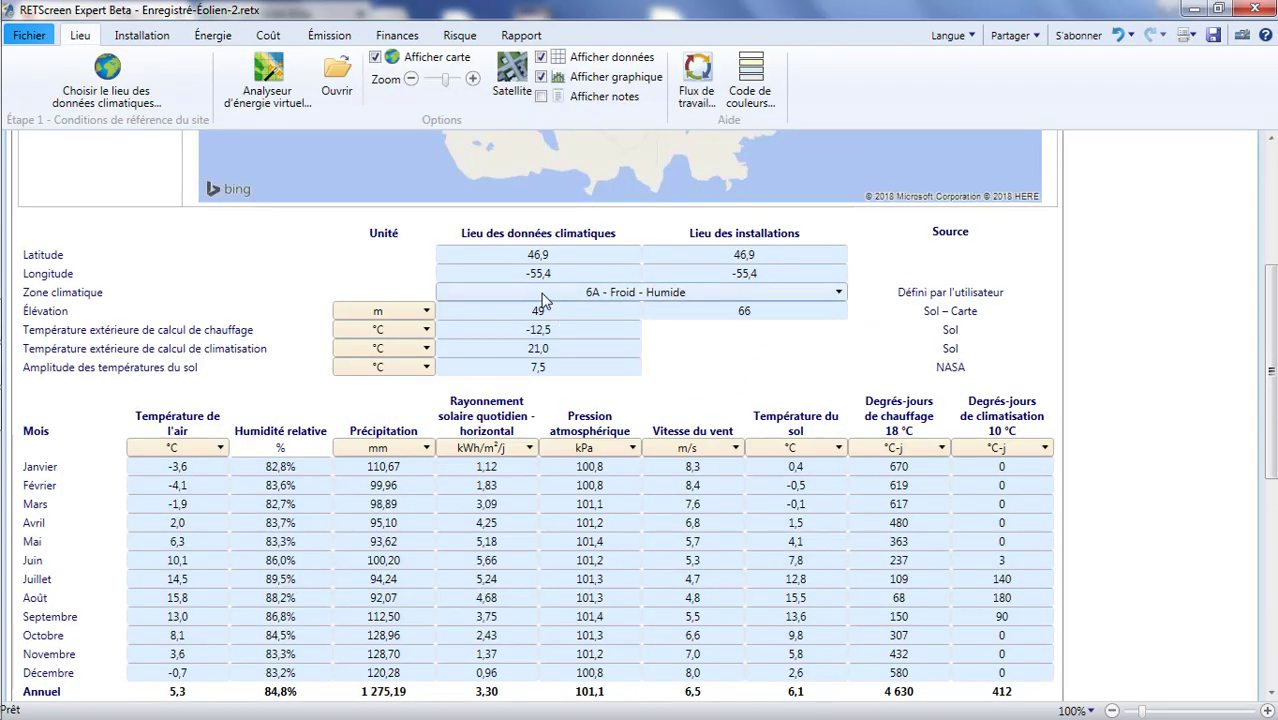
pyautogui.scroll(-1, 578, 316)
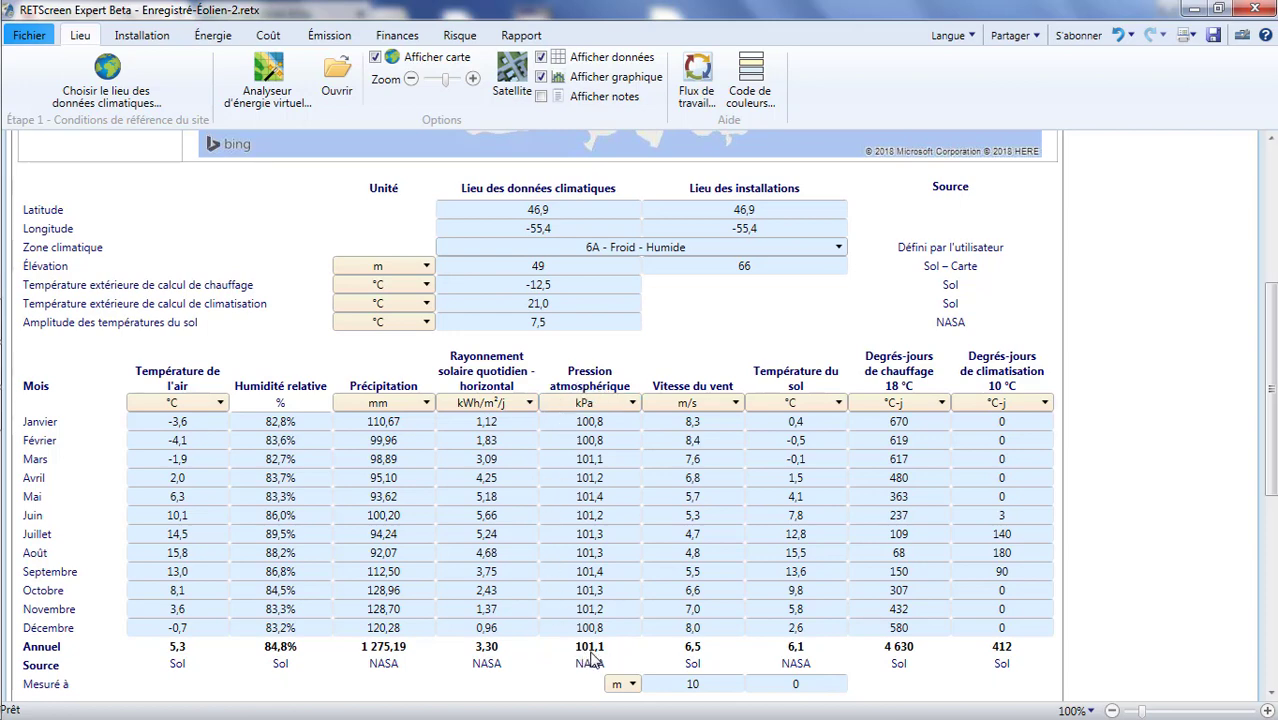
pyautogui.scroll(-1, 590, 655)
pyautogui.click(213, 35)
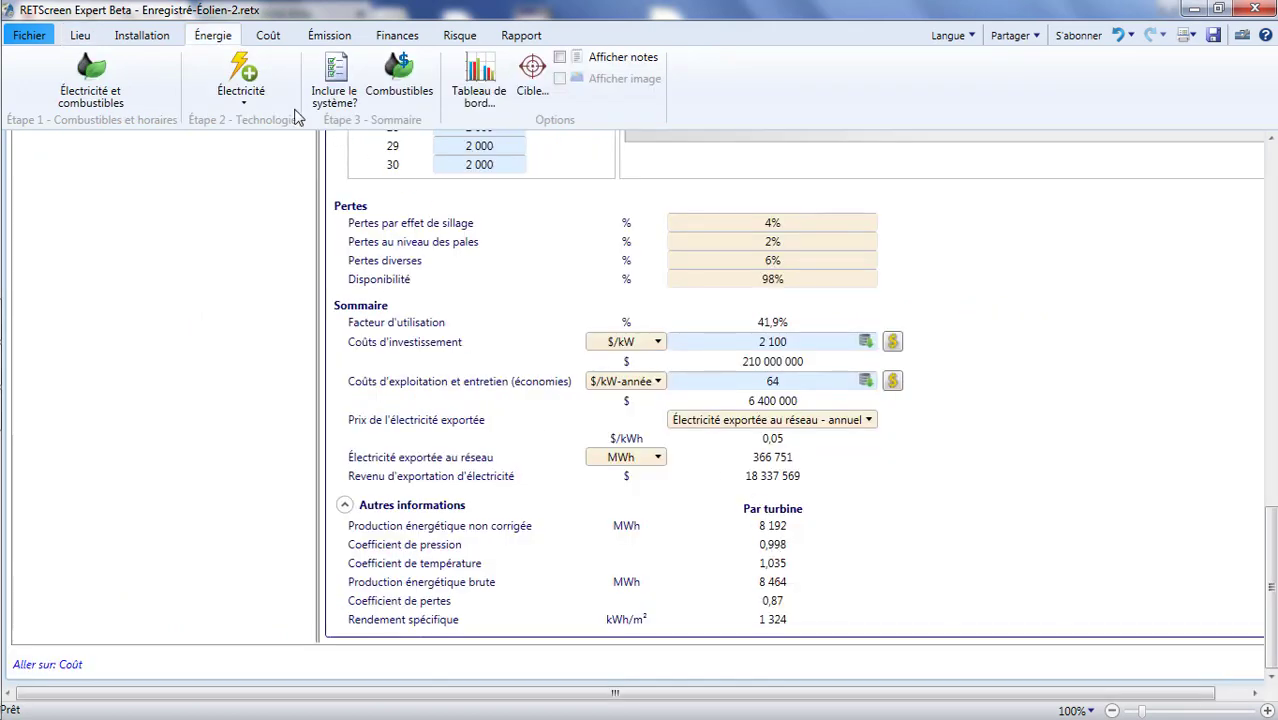
# Step: Look up the climate data for Calgary Int'l. Airport, Alberta, Canada, in the climate database
pyautogui.click(80, 36)
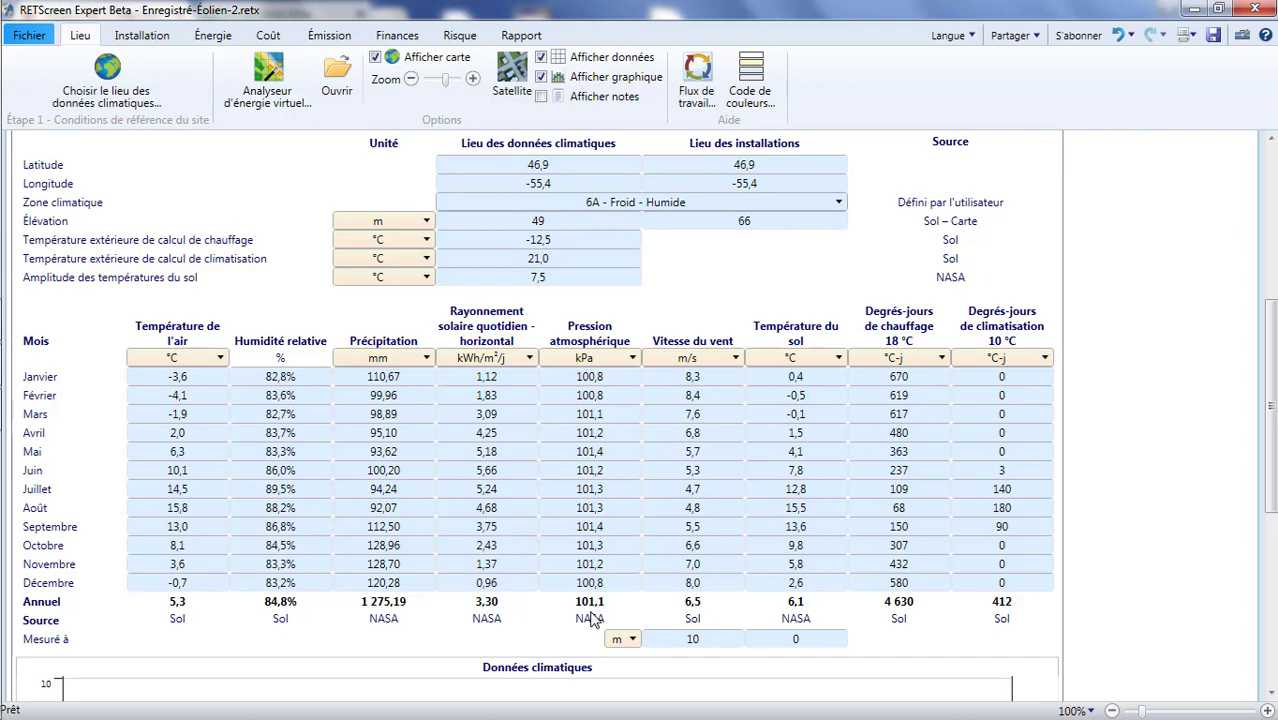
pyautogui.click(127, 90)
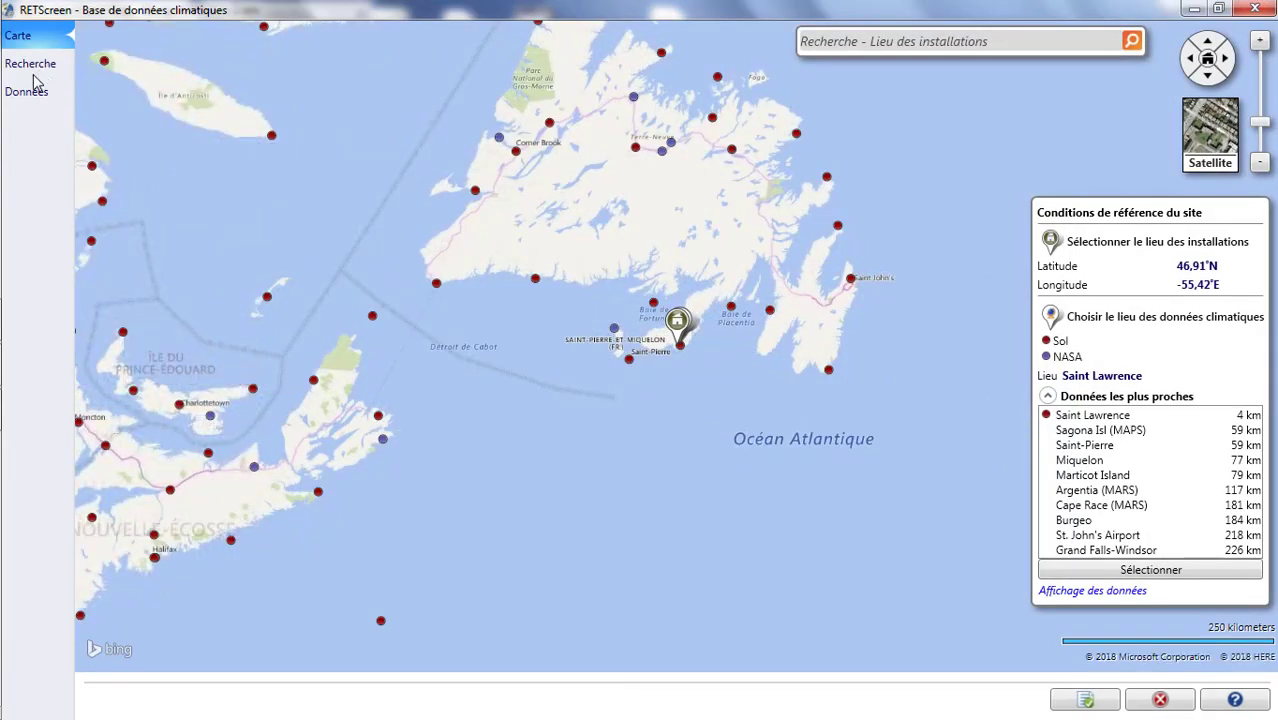
pyautogui.click(30, 93)
pyautogui.click(604, 59)
pyautogui.click(582, 74)
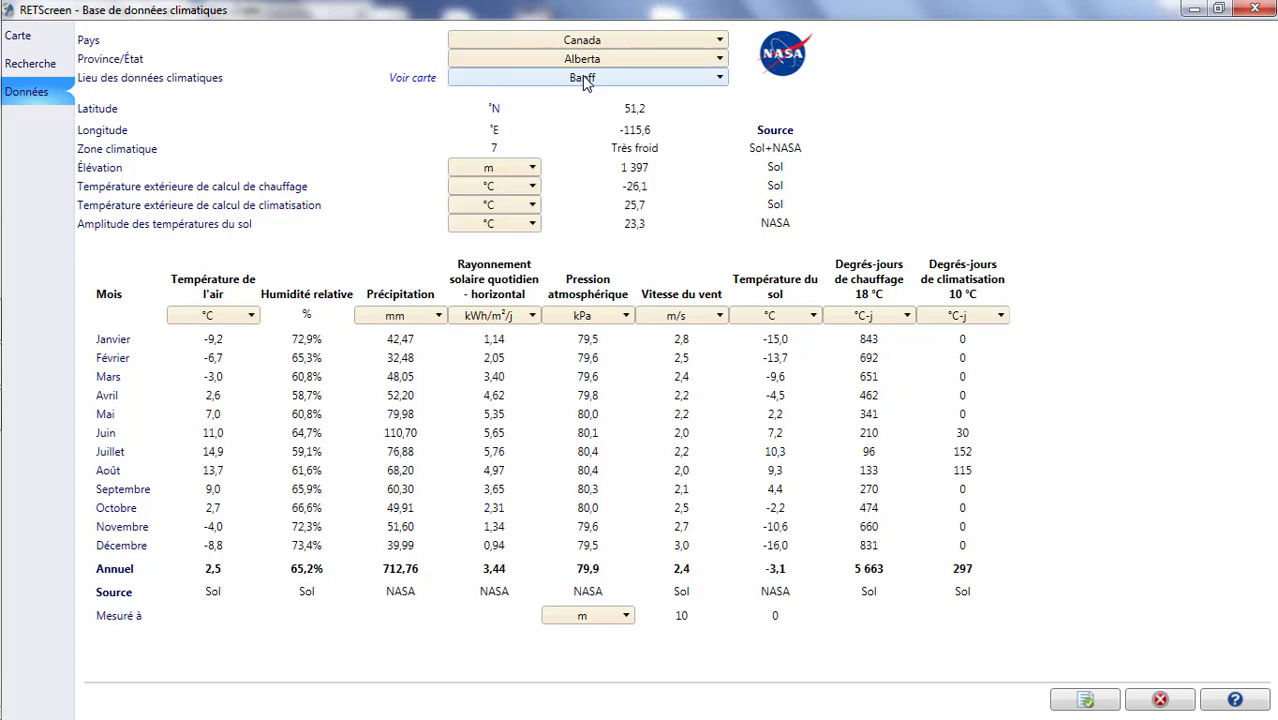
pyautogui.click(587, 80)
pyautogui.click(557, 230)
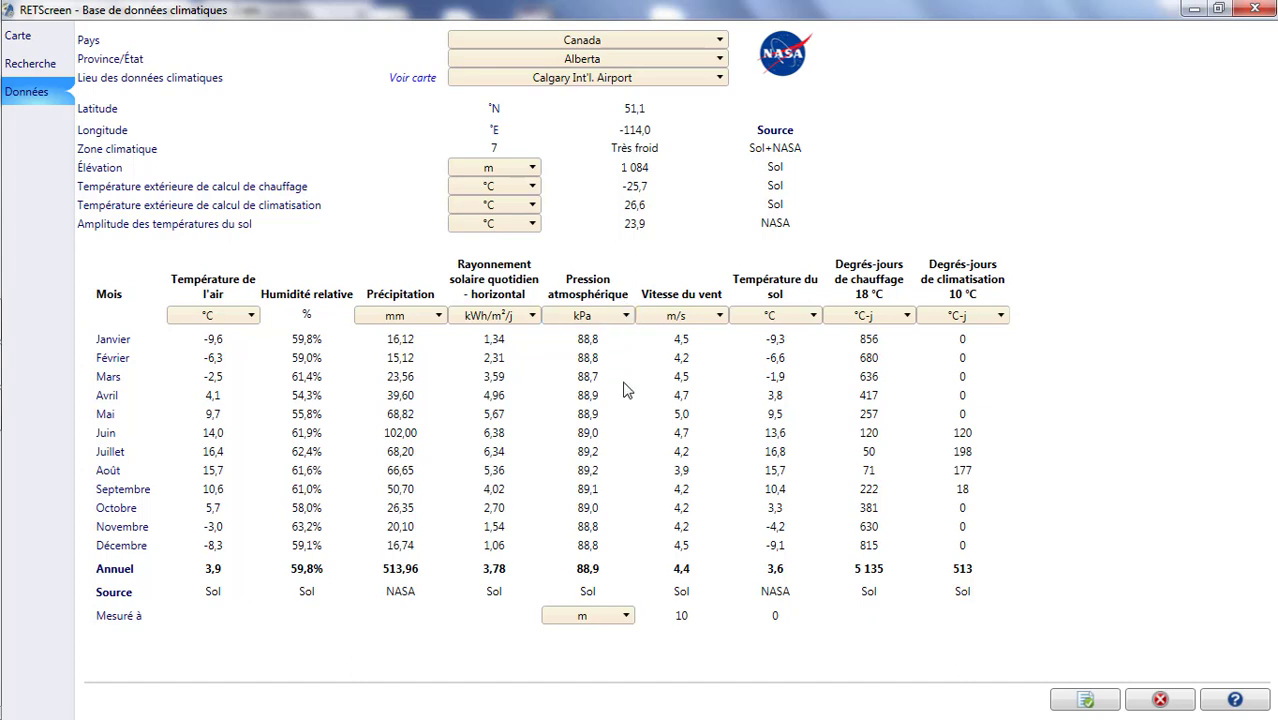
# Step: Highlight the current pressure on the Calgary weather page in the browser, compare it with the climate database's pressure, and close the database without applying
pyautogui.click(1160, 700)
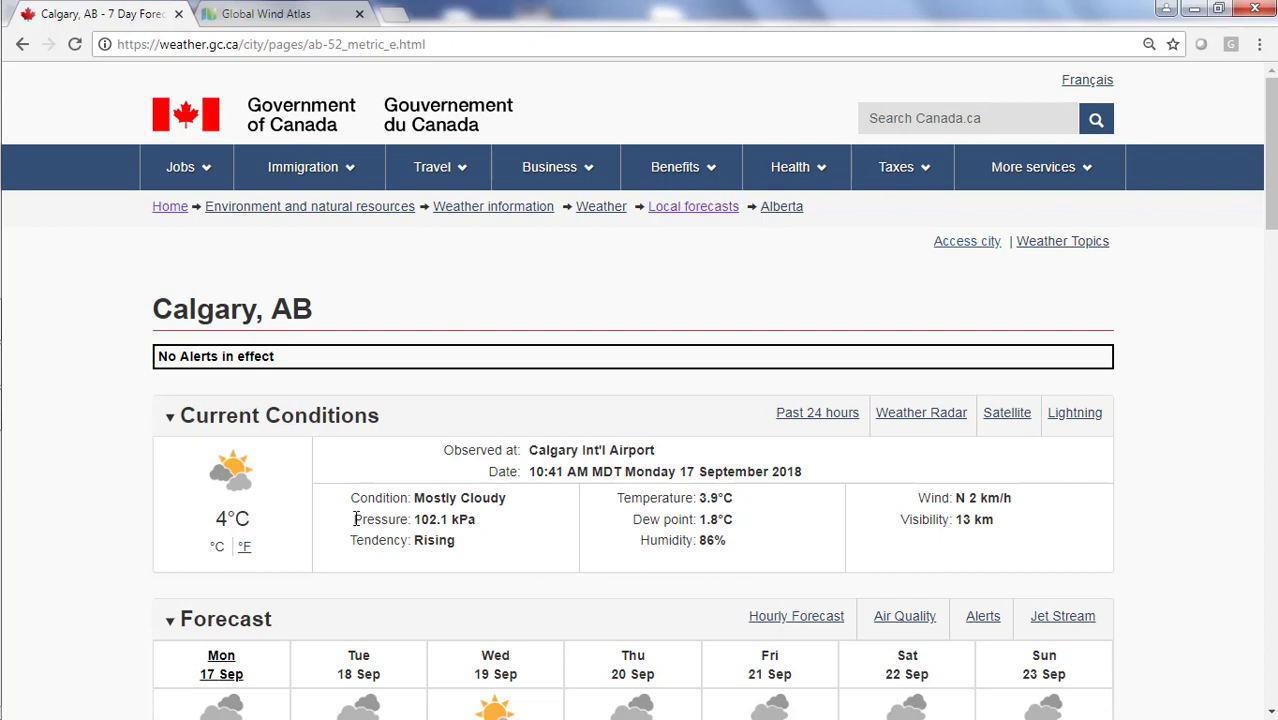
pyautogui.moveTo(352, 520); pyautogui.dragTo(518, 535)
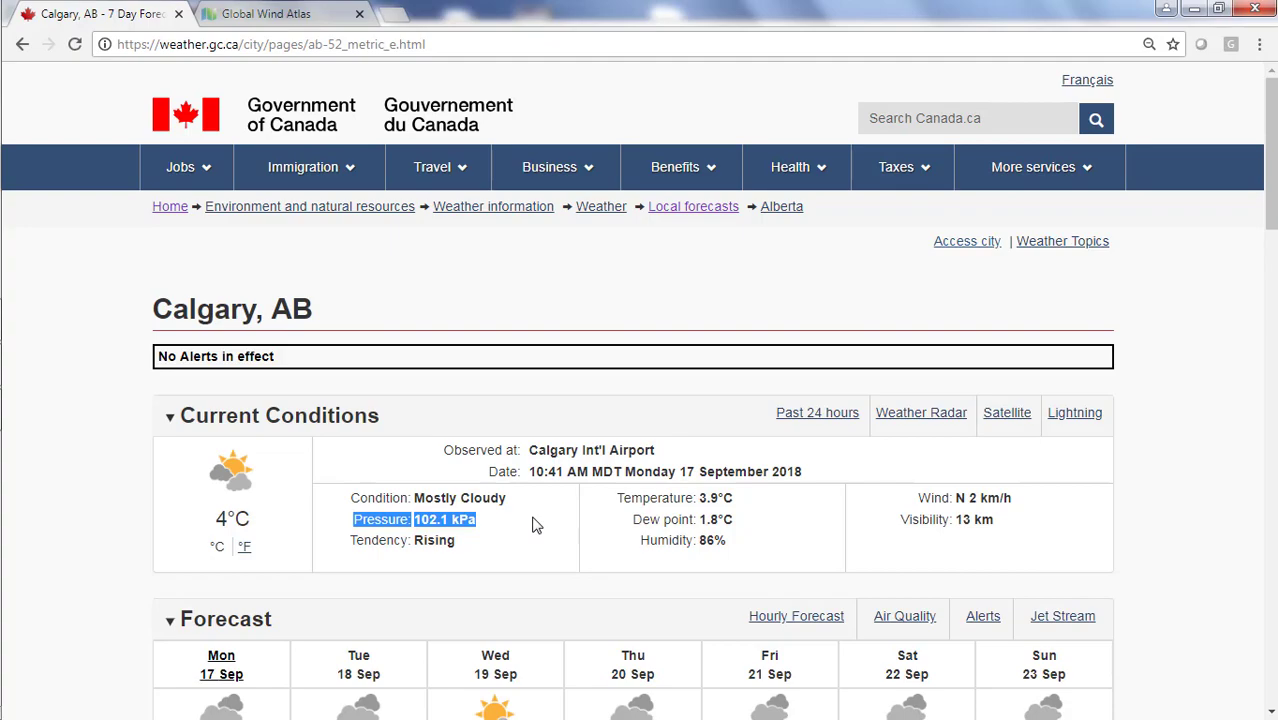
pyautogui.hotkey('alt', 'Tab')
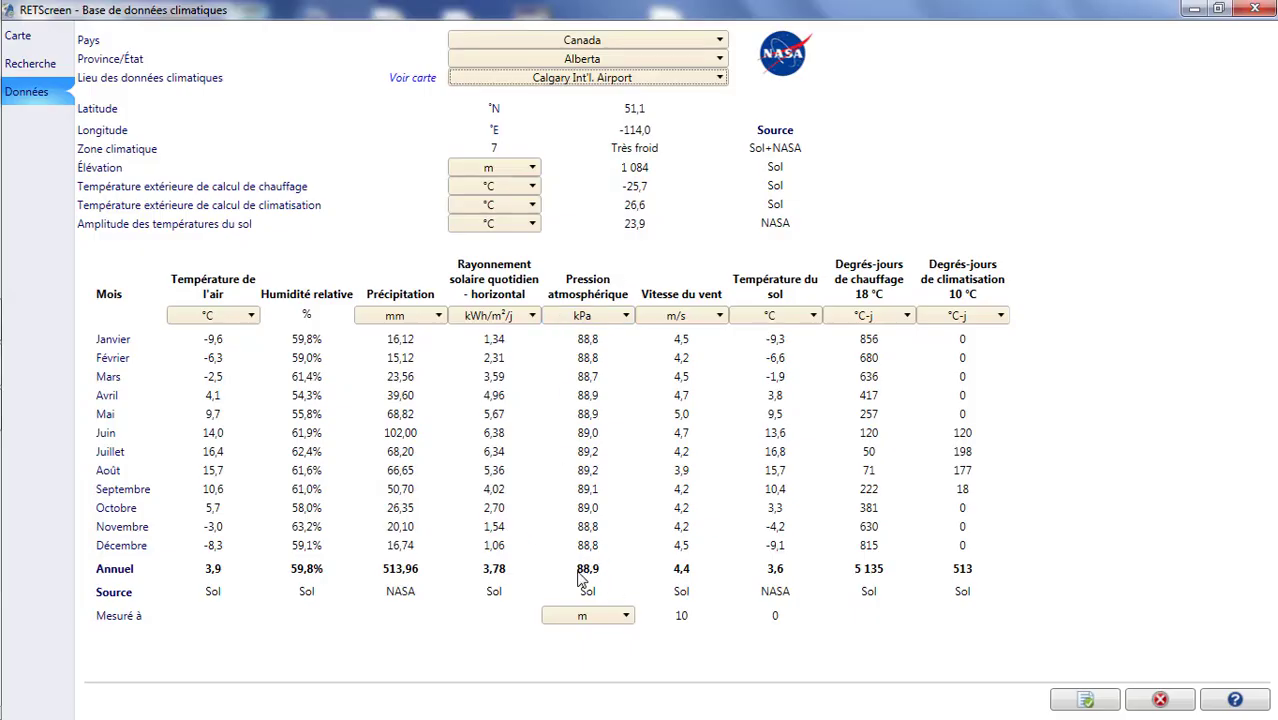
pyautogui.click(1162, 702)
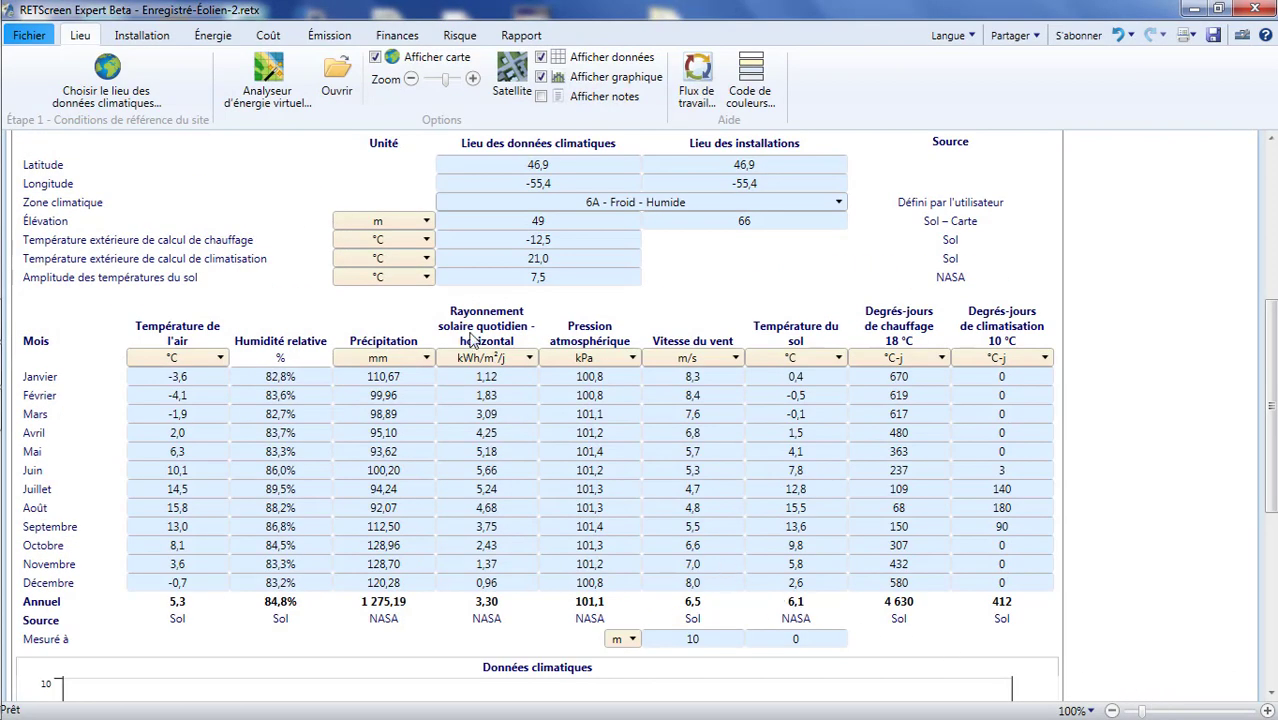
# Step: Compare the turbine's pressure and temperature coefficients in the energy model with the site's annual climate data
pyautogui.click(213, 36)
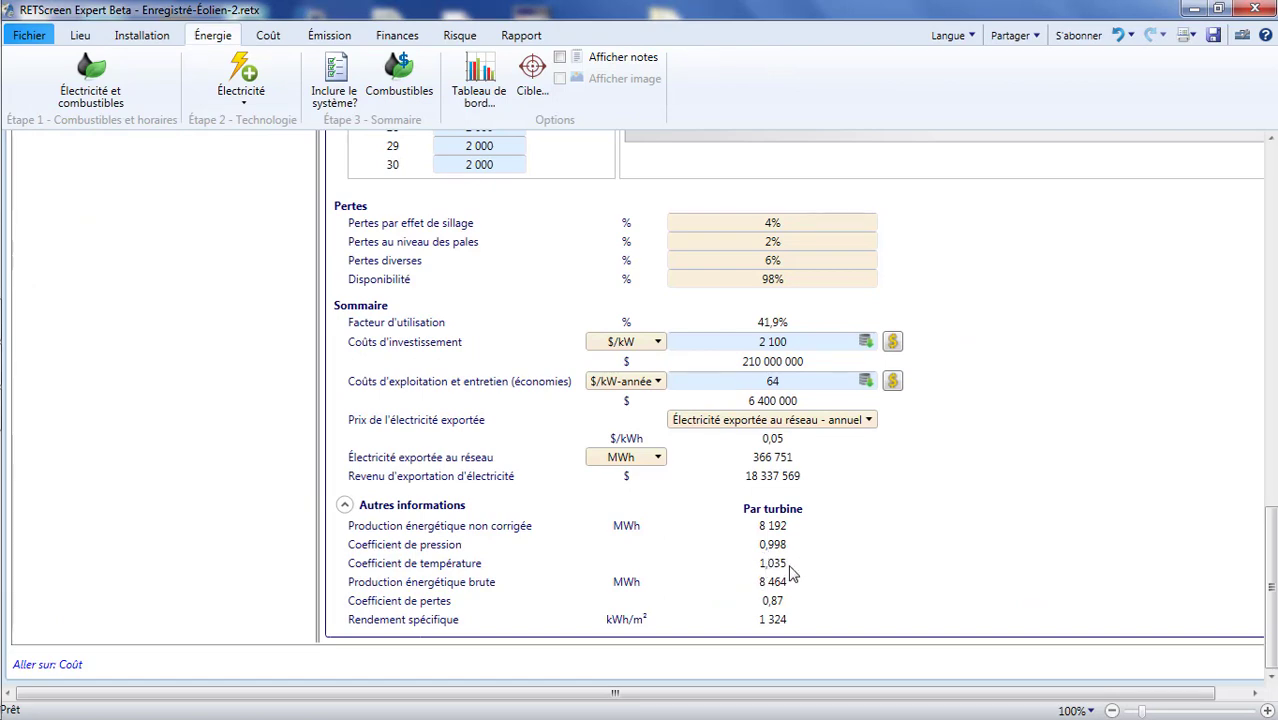
pyautogui.click(88, 38)
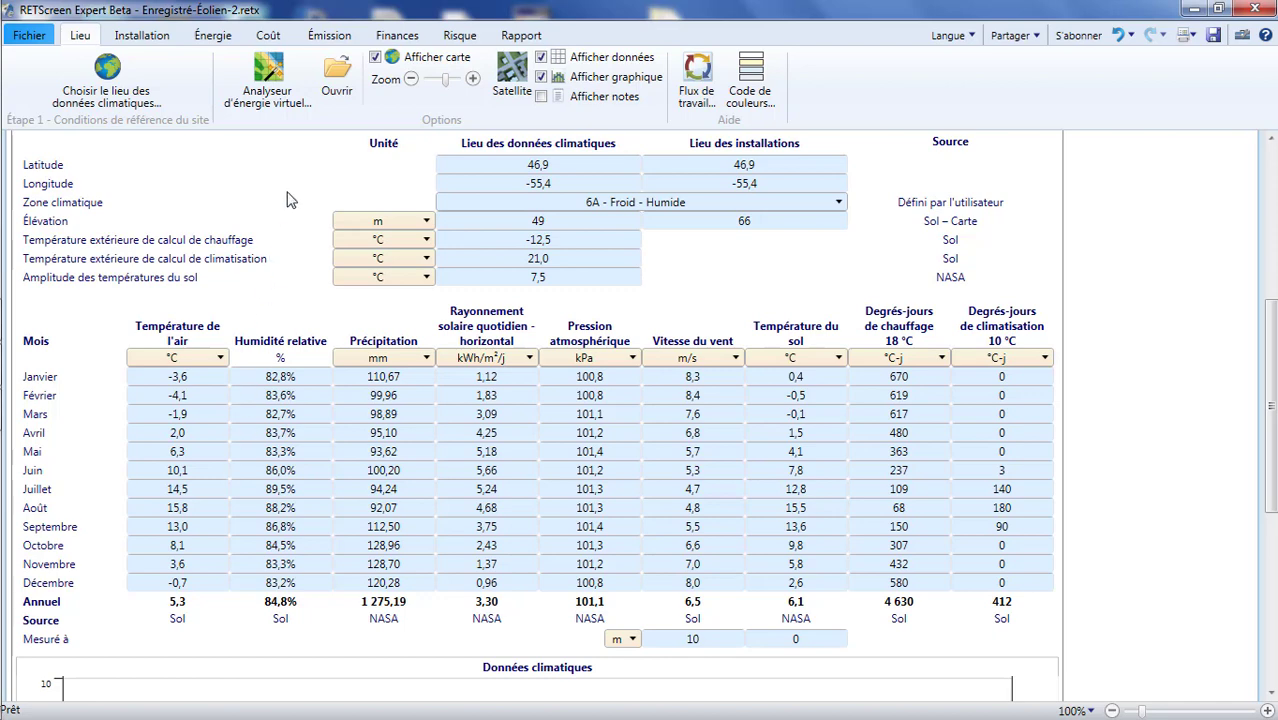
pyautogui.click(231, 42)
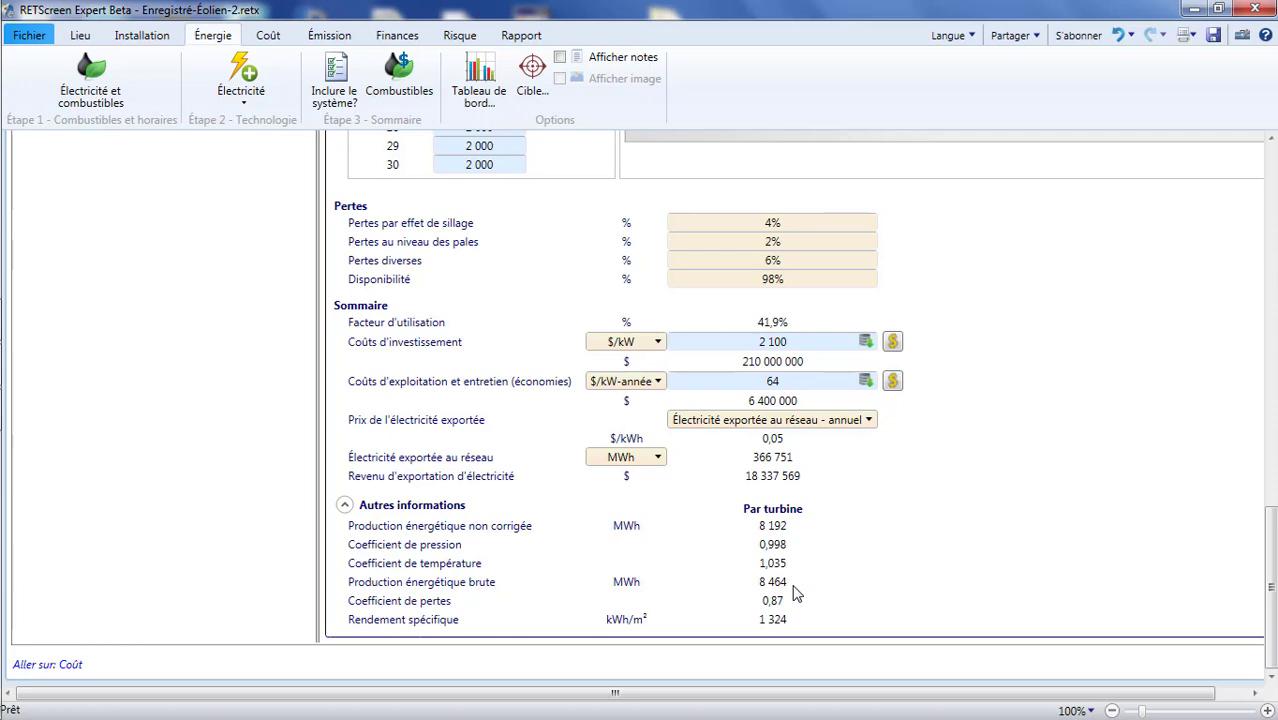
# Step: Open the wind turbine product database and select the manufacturer Vestas with the model VESTAS V90-3.0 MW - 90m
pyautogui.scroll(20, 795, 592)
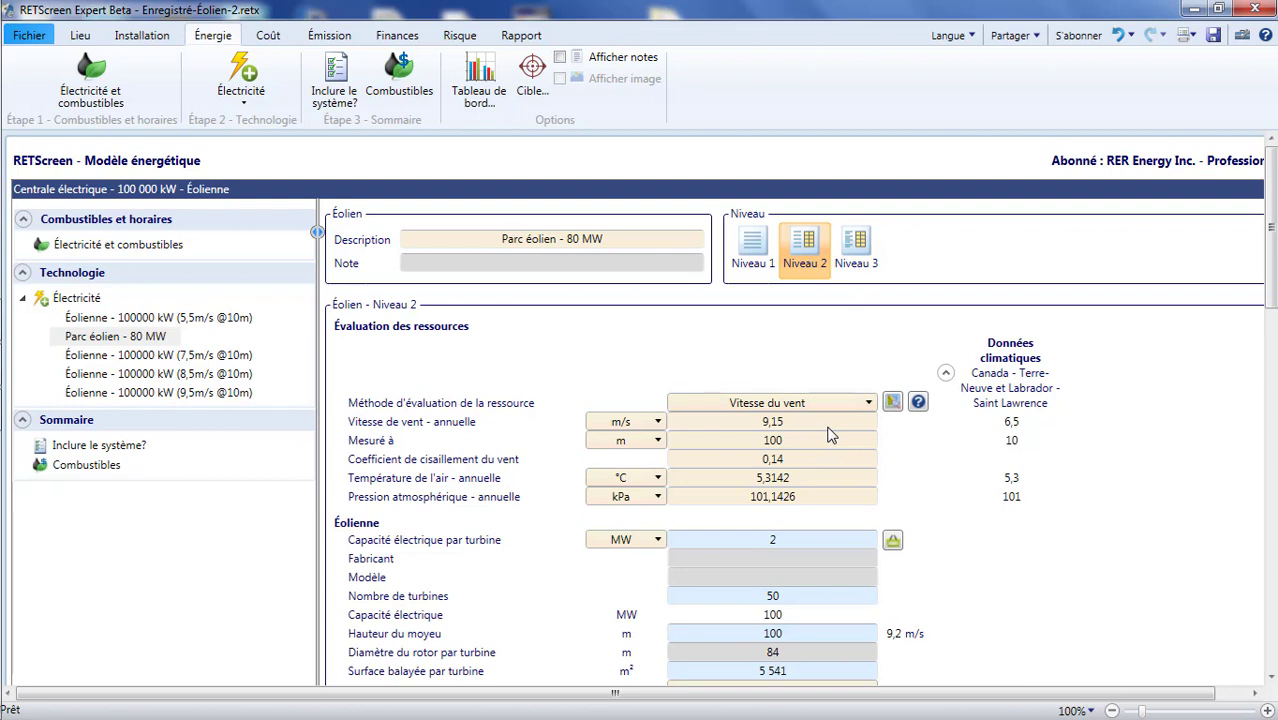
pyautogui.scroll(-2, 828, 432)
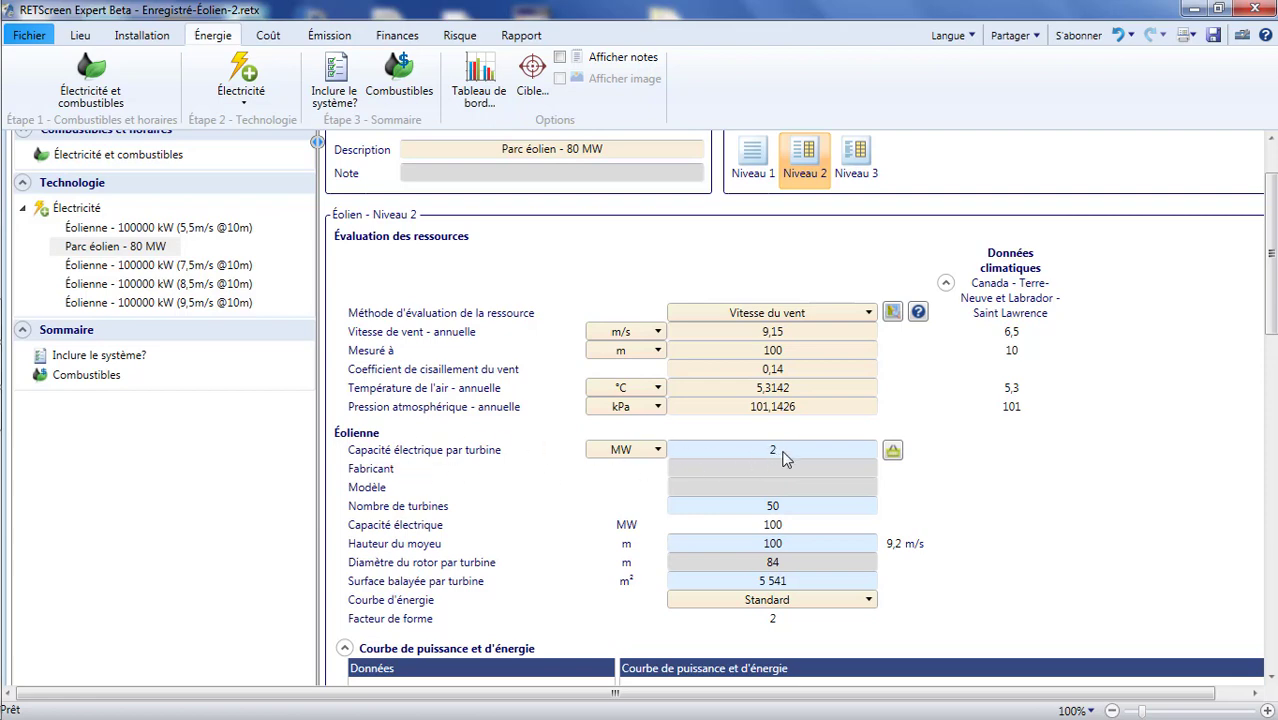
pyautogui.click(886, 452)
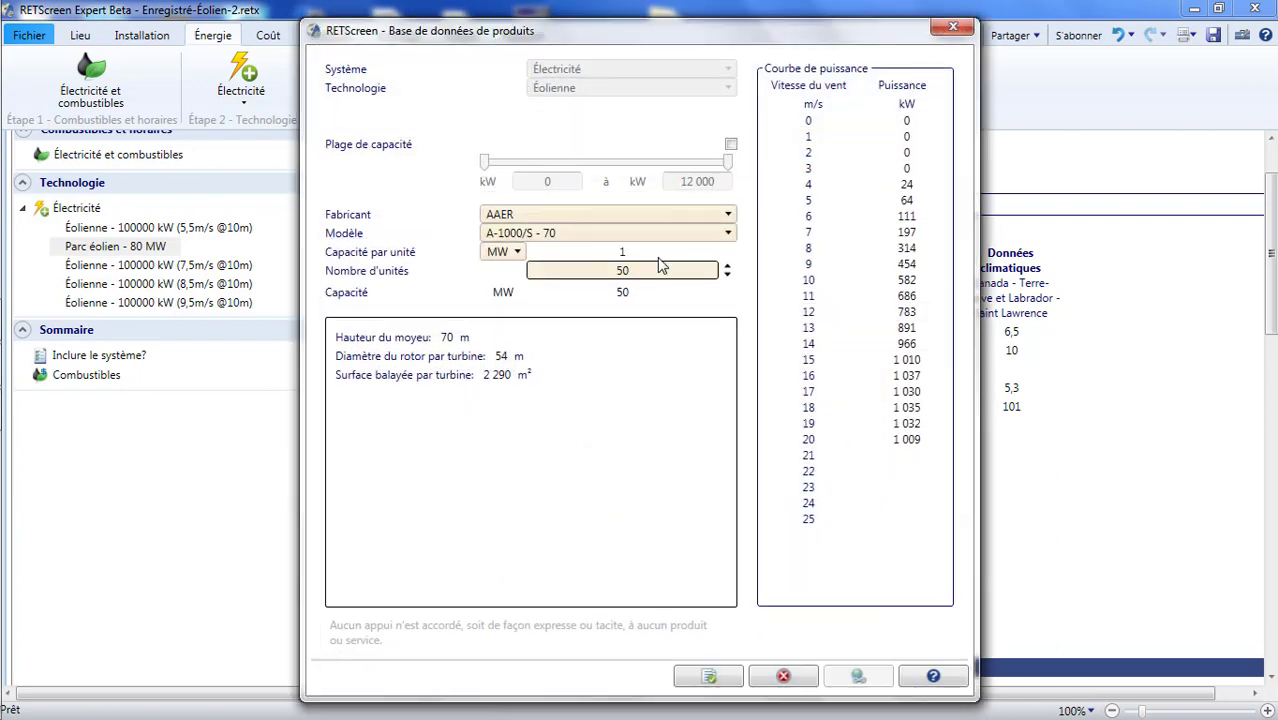
pyautogui.click(727, 215)
pyautogui.moveTo(729, 258); pyautogui.dragTo(650, 379)
pyautogui.click(638, 368)
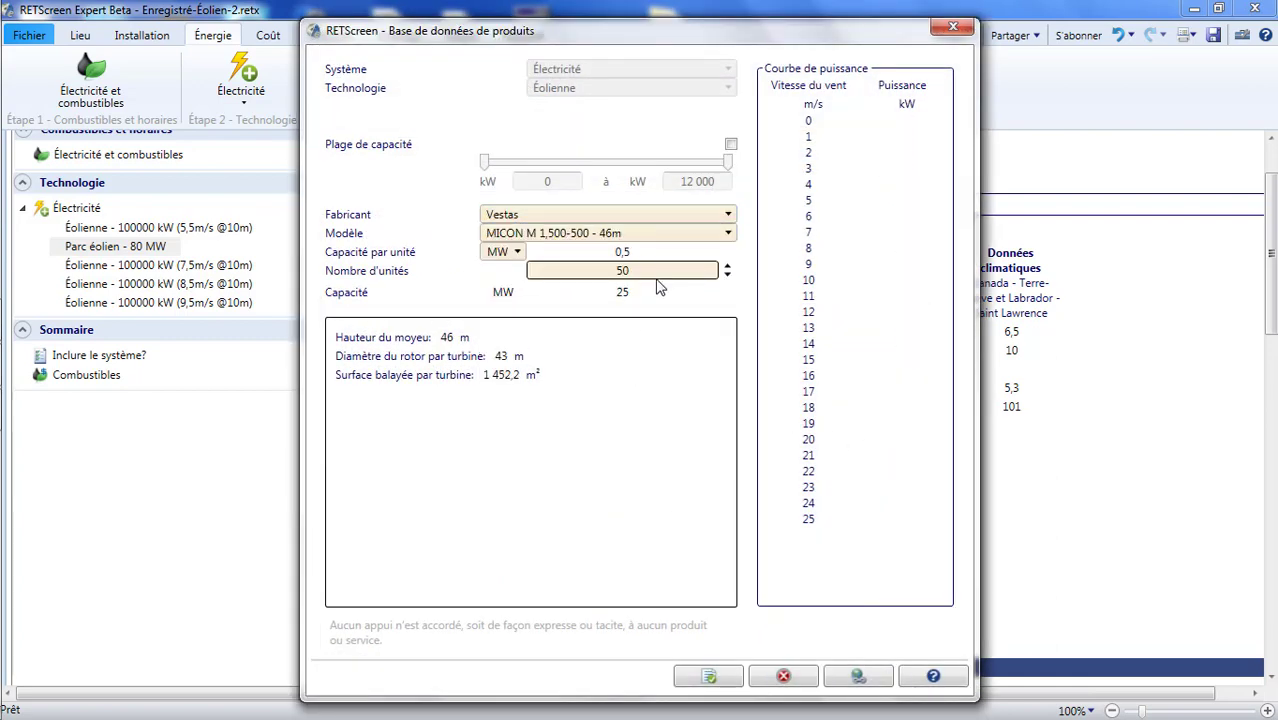
pyautogui.click(727, 233)
pyautogui.moveTo(728, 275); pyautogui.dragTo(727, 448)
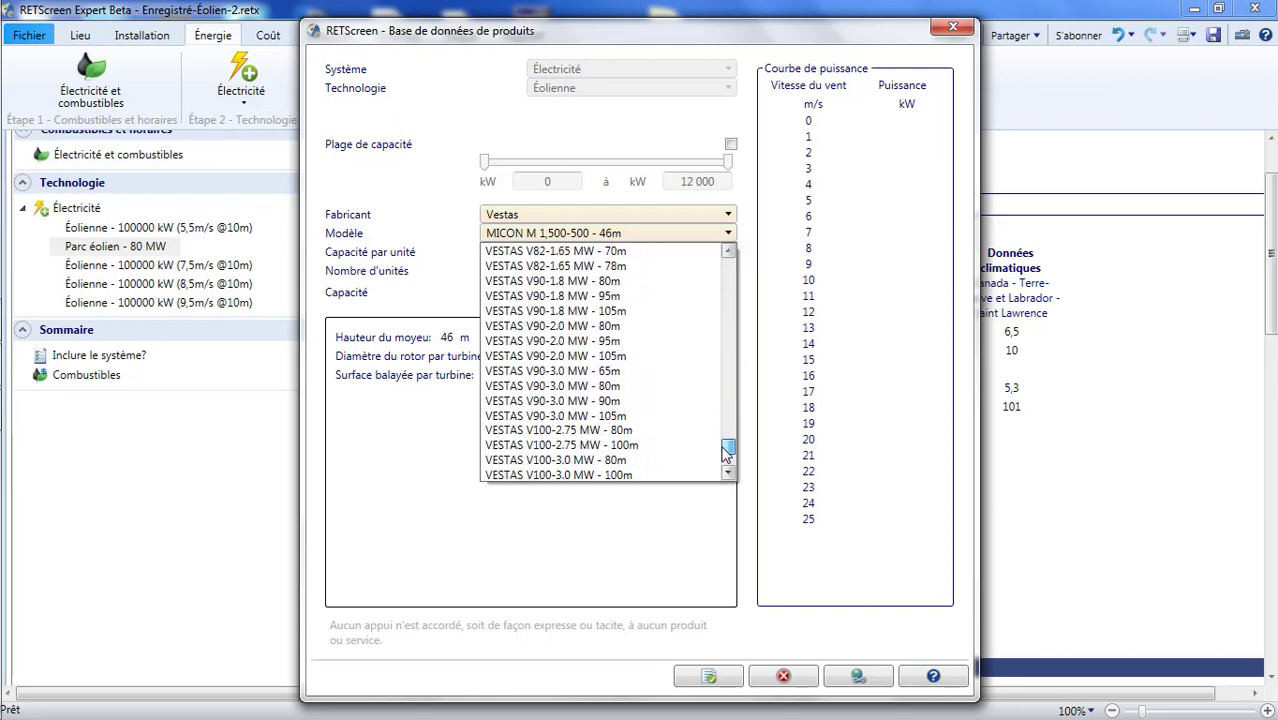
pyautogui.click(630, 400)
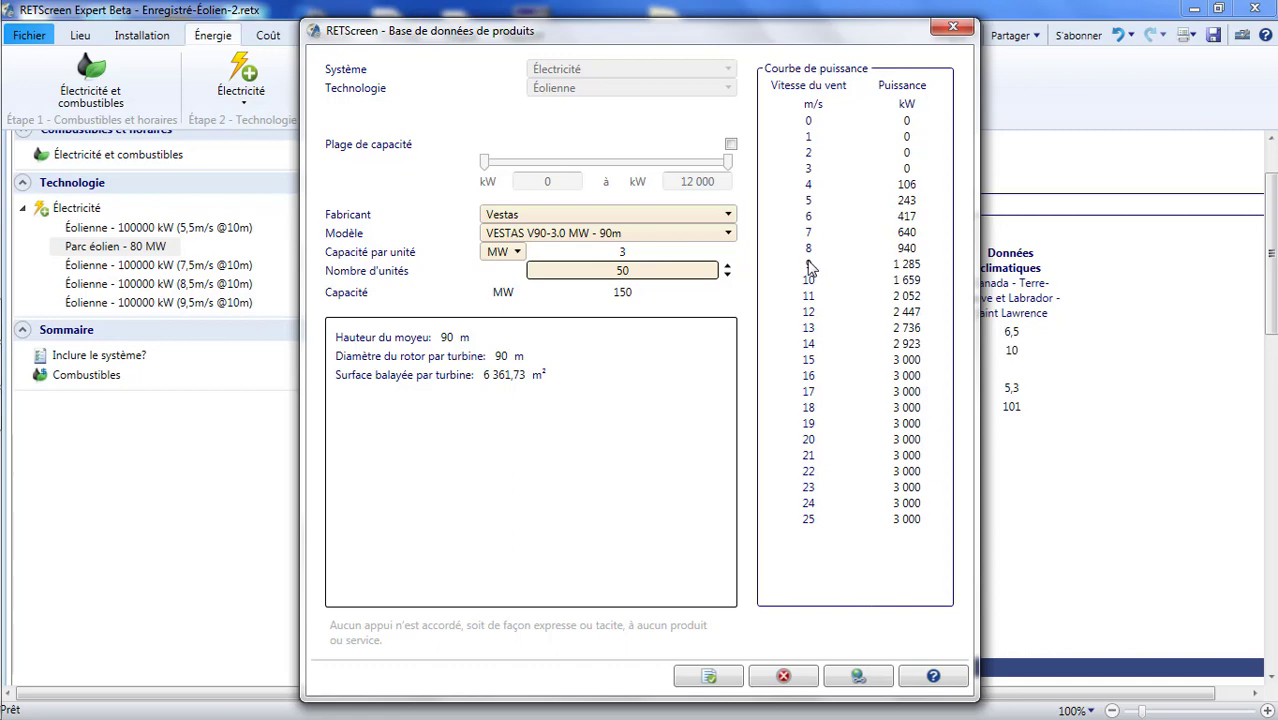
# Step: Set the number of turbine units to 27 and apply the selected product to the energy model
pyautogui.click(903, 266)
pyautogui.click(670, 268)
pyautogui.write('27')
pyautogui.doubleClick(622, 291)
pyautogui.click(707, 678)
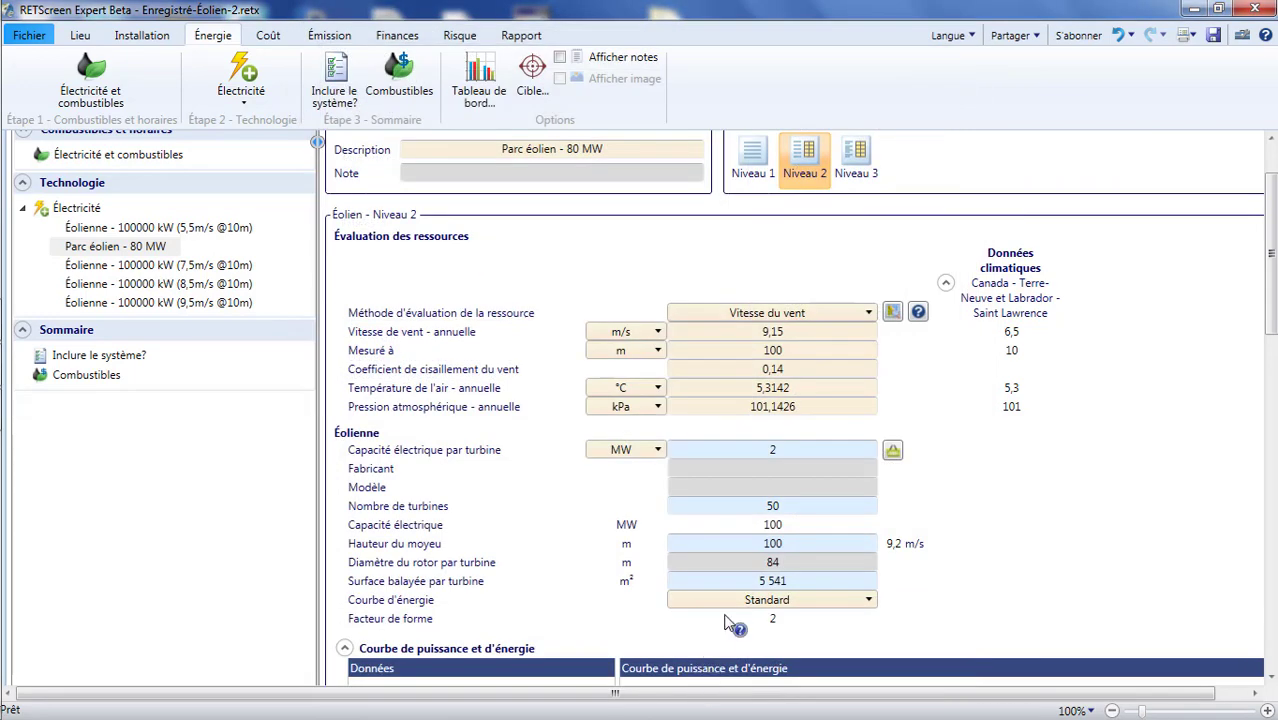
# Step: Override the power curve value at 3 m/s with 100 kW, and restore the Vestas turbine's data from the product database
pyautogui.scroll(-5, 727, 621)
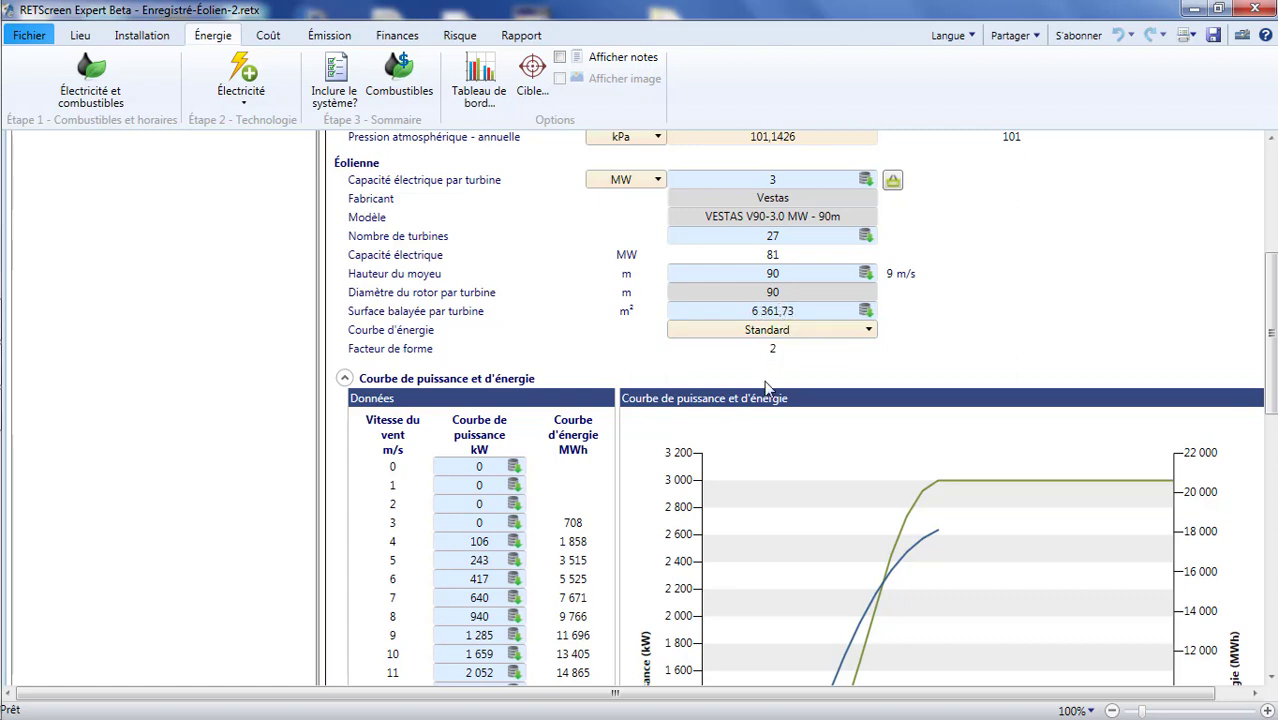
pyautogui.scroll(-5, 760, 394)
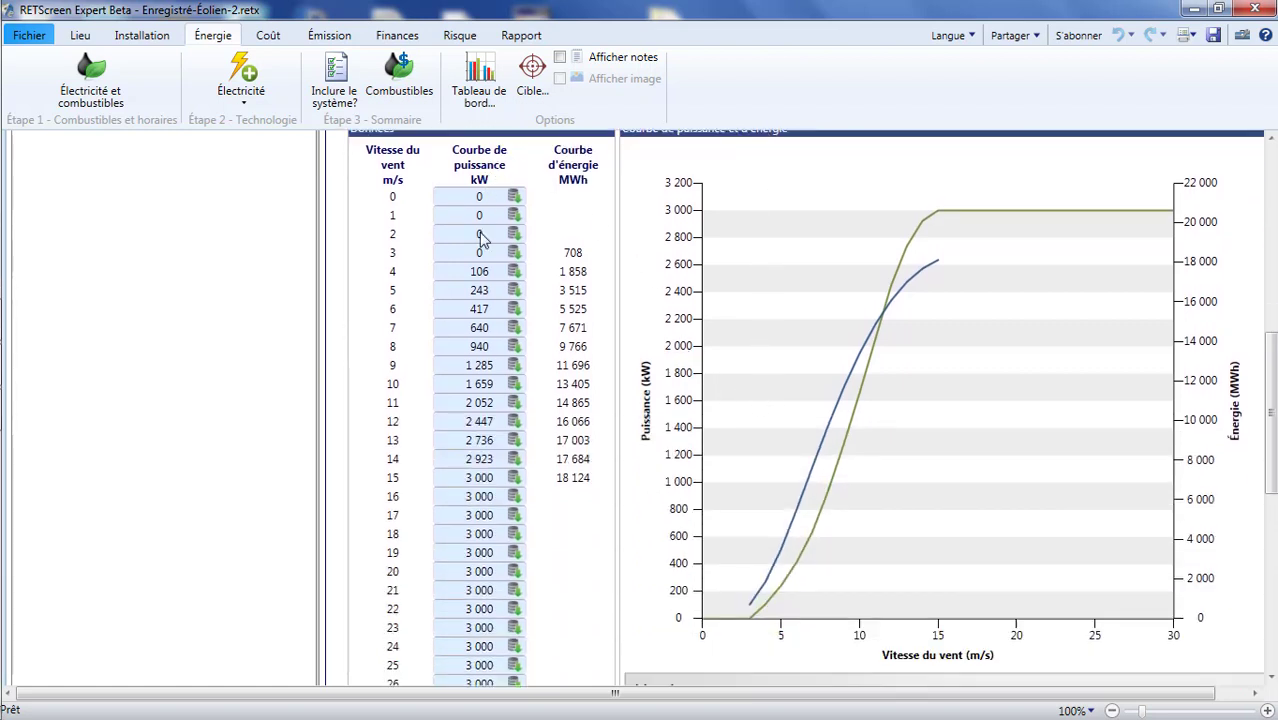
pyautogui.scroll(2, 527, 425)
pyautogui.scroll(5, 527, 415)
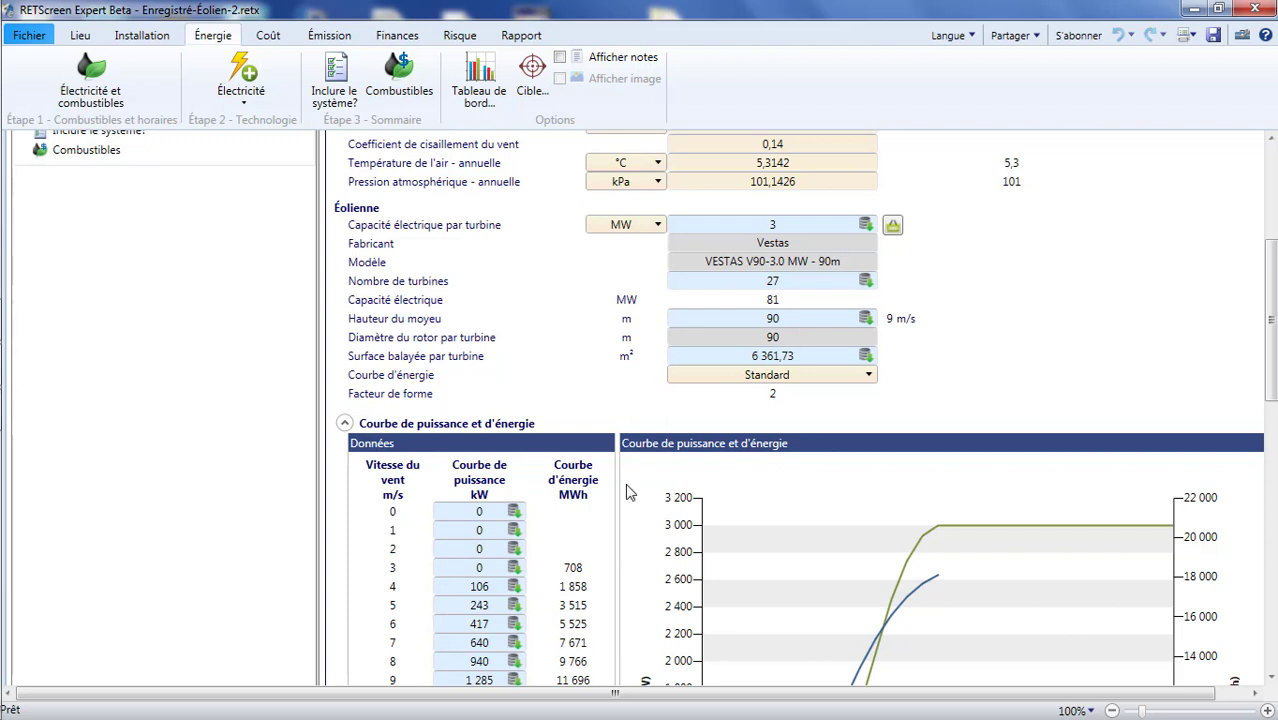
pyautogui.doubleClick(489, 568)
pyautogui.write('100')
pyautogui.click(579, 553)
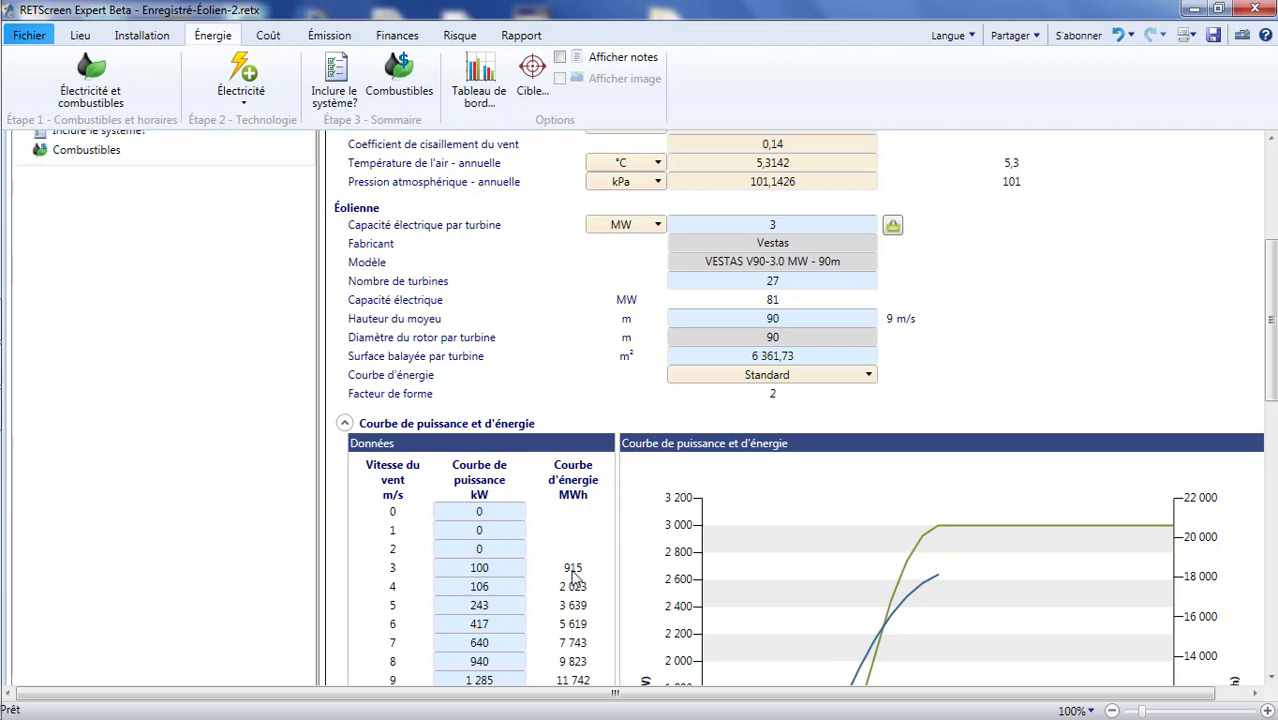
pyautogui.click(892, 227)
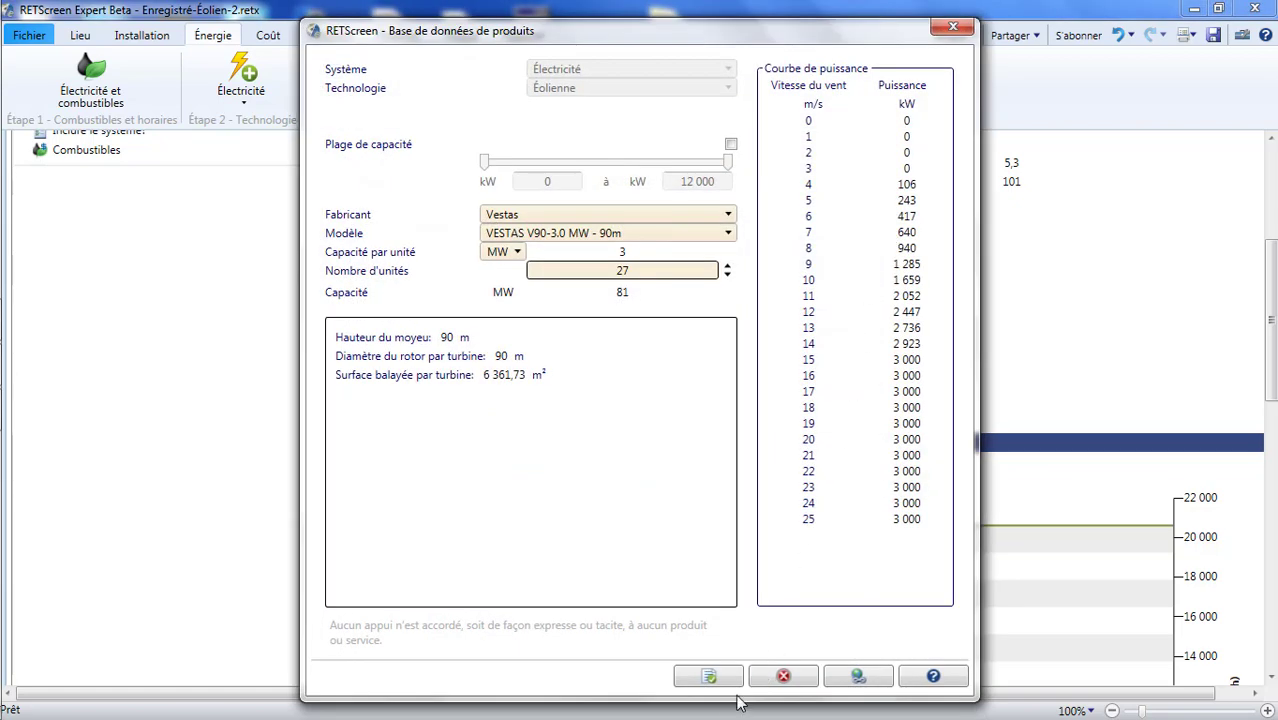
pyautogui.click(707, 680)
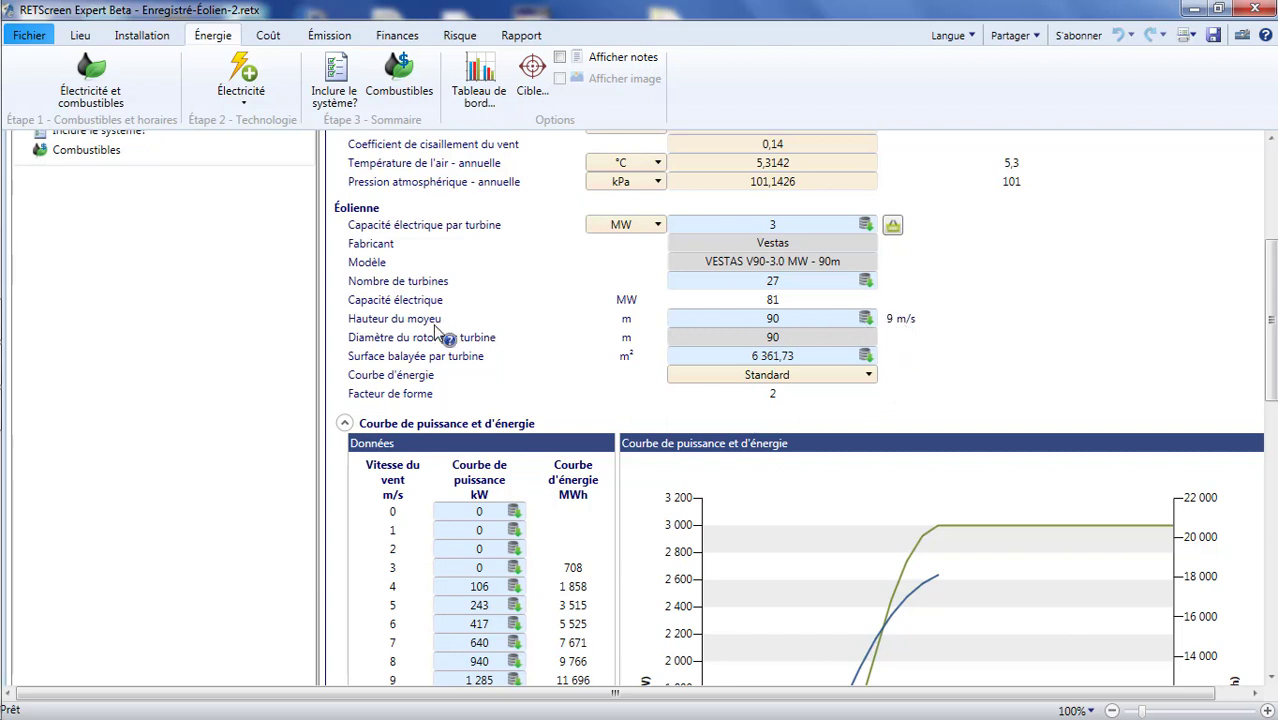
# Step: Check the exact wind speed at hub height and examine the turbine's power and energy curves
pyautogui.click(890, 322)
pyautogui.scroll(2, 910, 352)
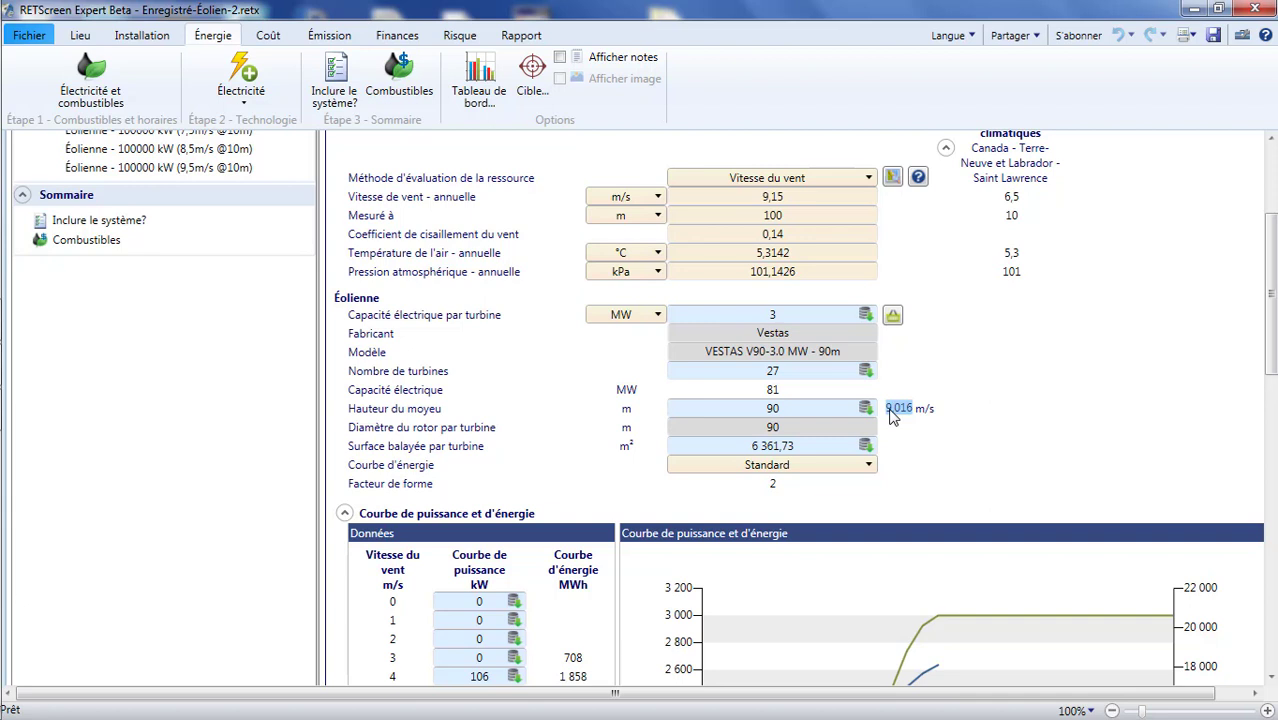
pyautogui.scroll(-3, 893, 418)
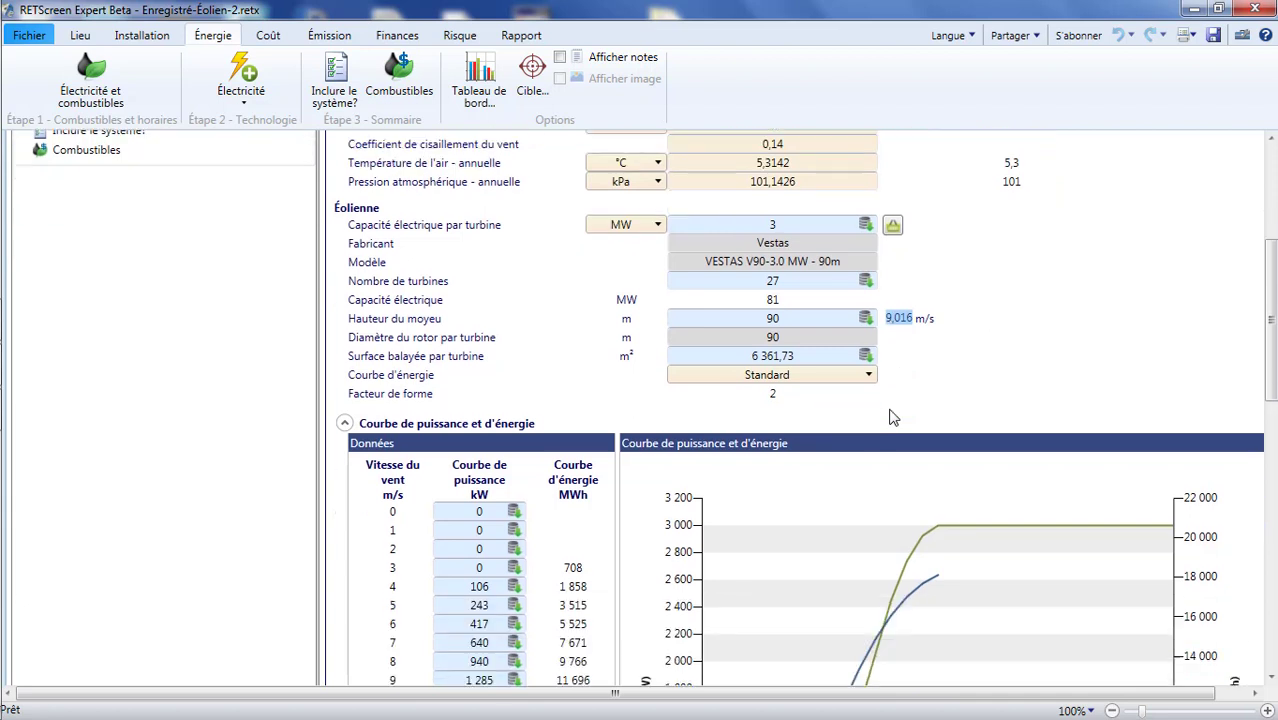
pyautogui.scroll(-5, 893, 418)
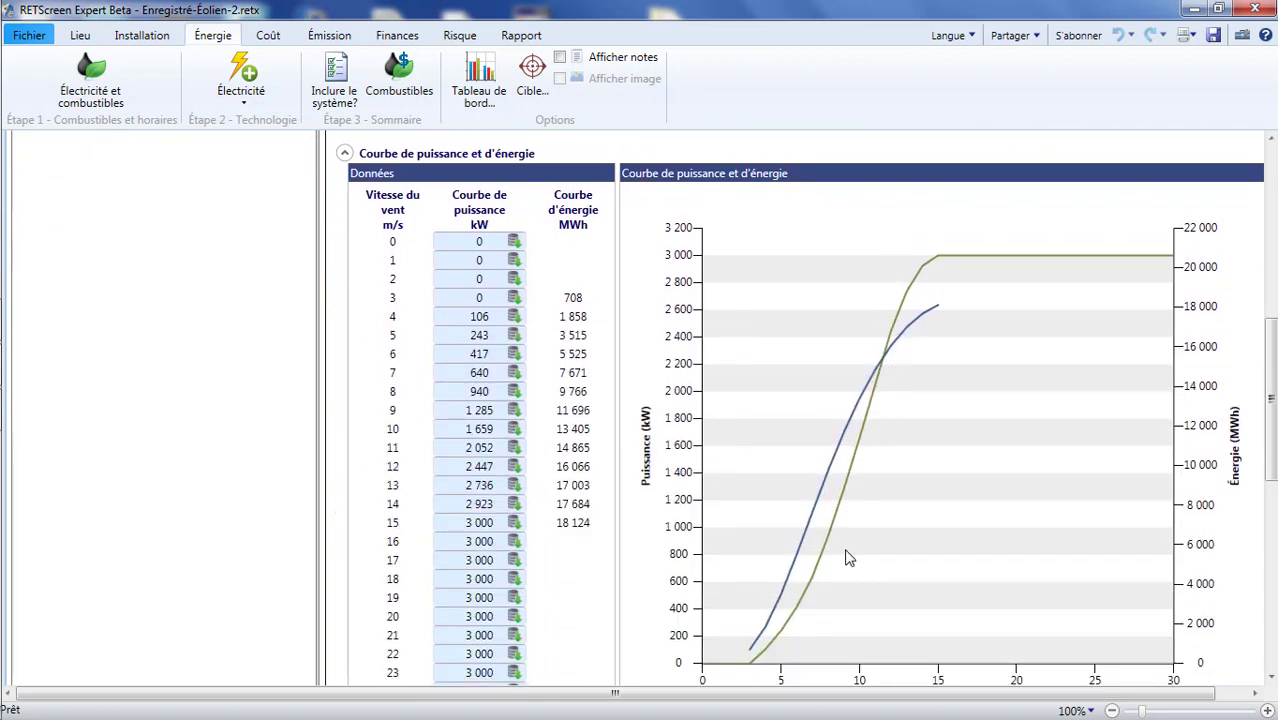
pyautogui.scroll(-1, 793, 640)
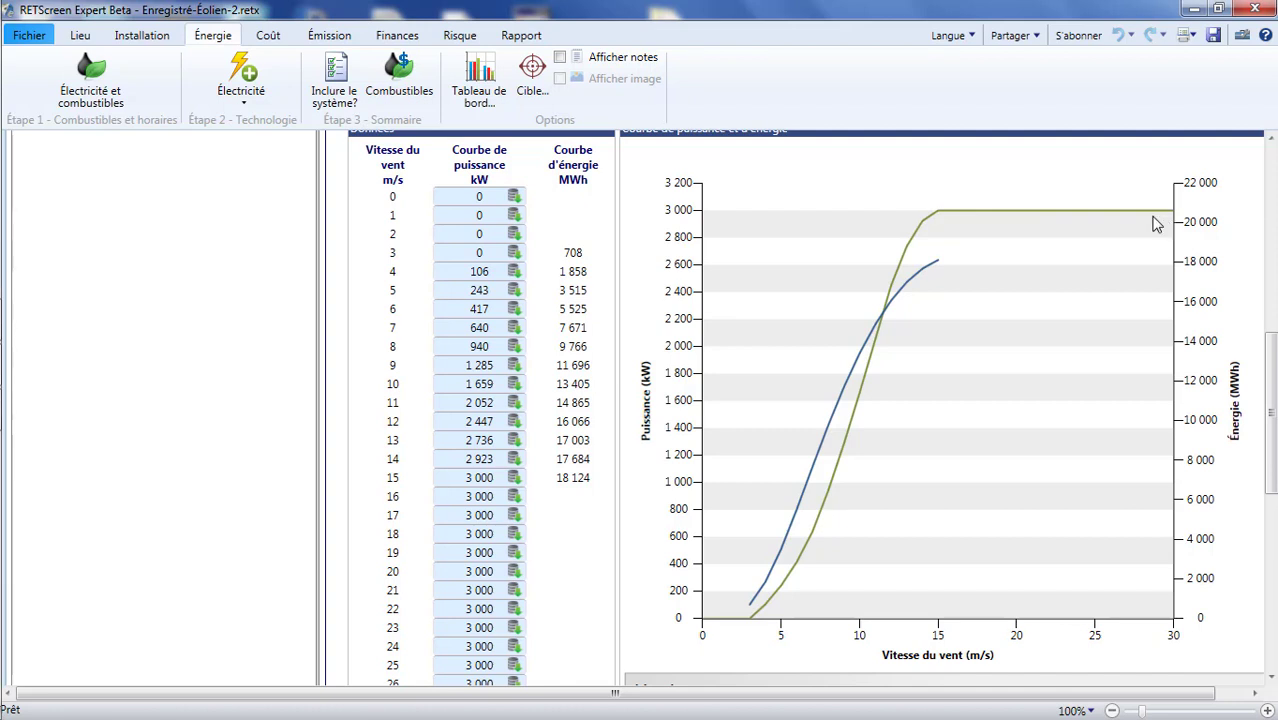
pyautogui.scroll(1, 1155, 224)
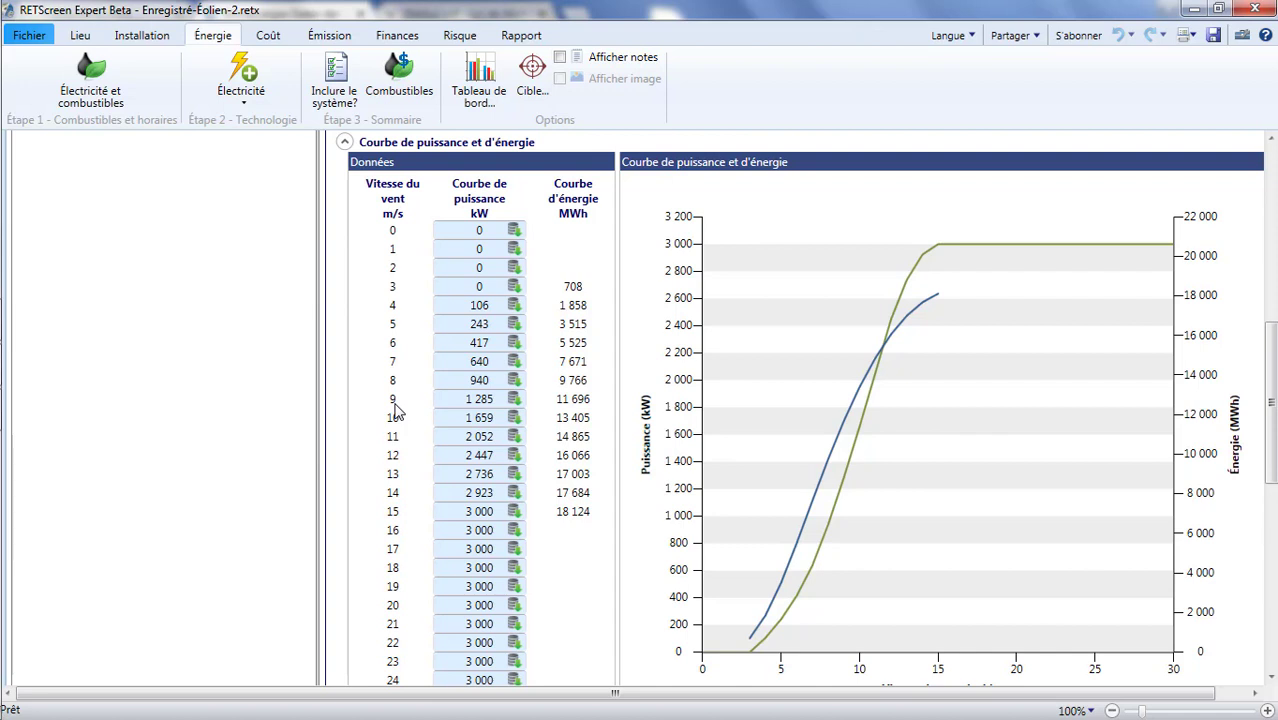
# Step: Highlight the turbine's power at 9 m/s, and consult the Weibull calculator and the Weibull distribution article in the browser
pyautogui.click(465, 400)
pyautogui.click(424, 404)
pyautogui.click(496, 398)
pyautogui.hotkey('alt', 'Tab')
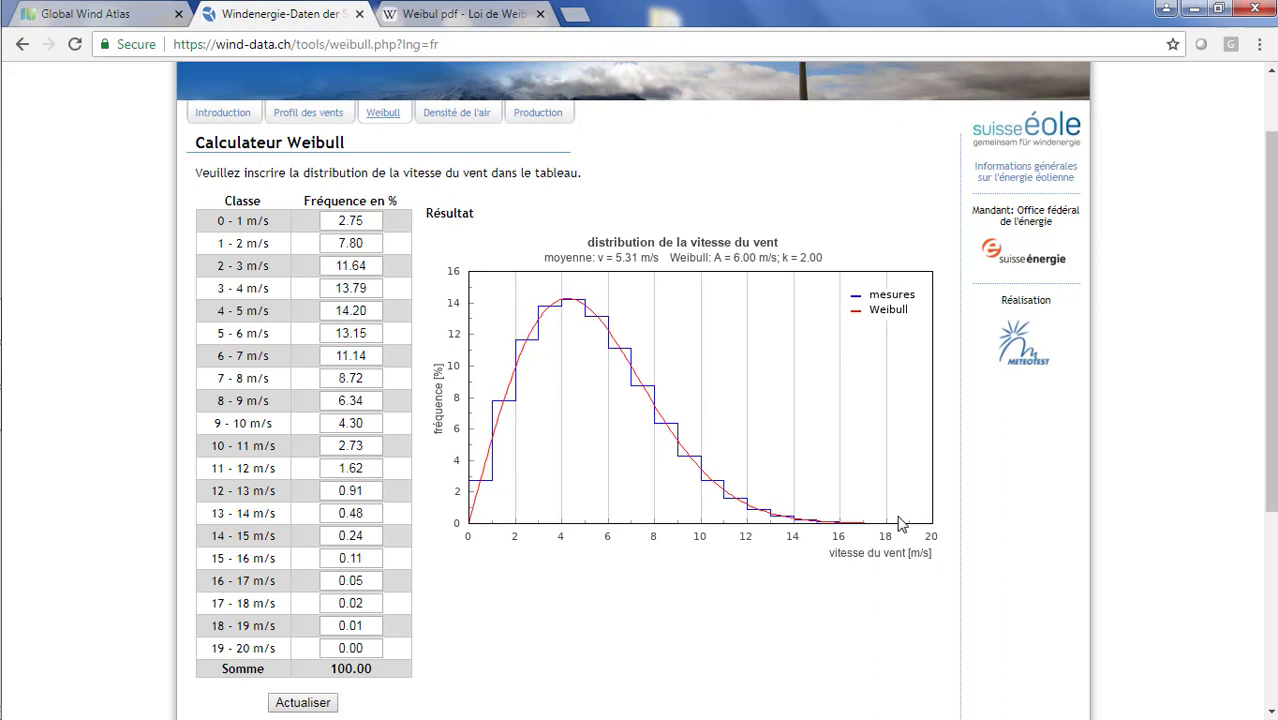
pyautogui.click(449, 18)
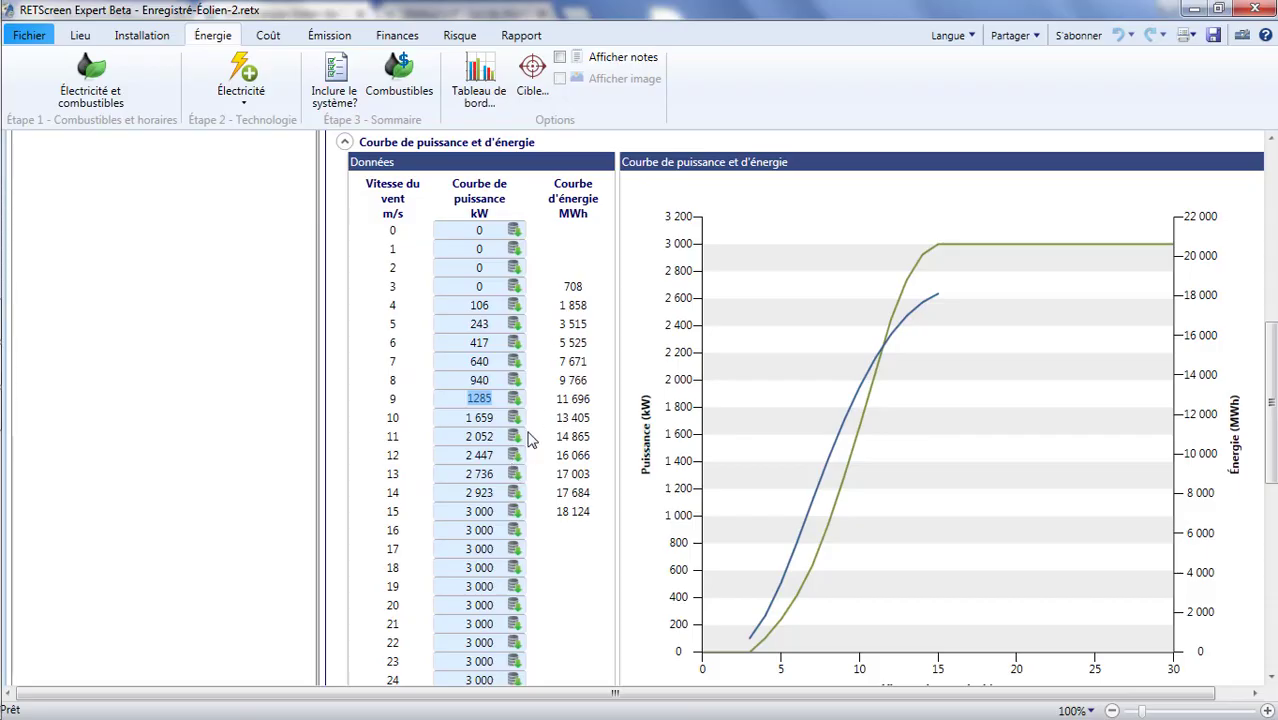
# Step: Switch the turbine's energy curve to Personnalisé to view its shape factor field, and set it back to Standard
pyautogui.scroll(3, 565, 413)
pyautogui.scroll(3, 565, 413)
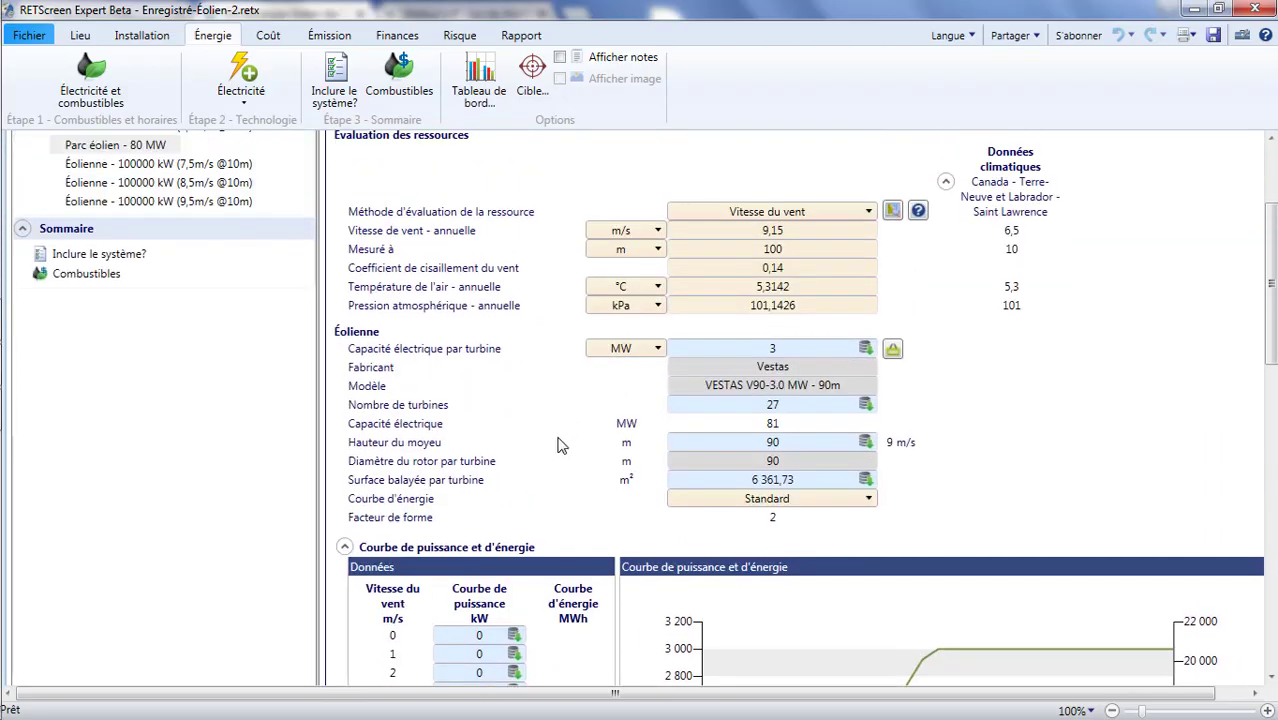
pyautogui.click(814, 500)
pyautogui.click(816, 511)
pyautogui.click(871, 501)
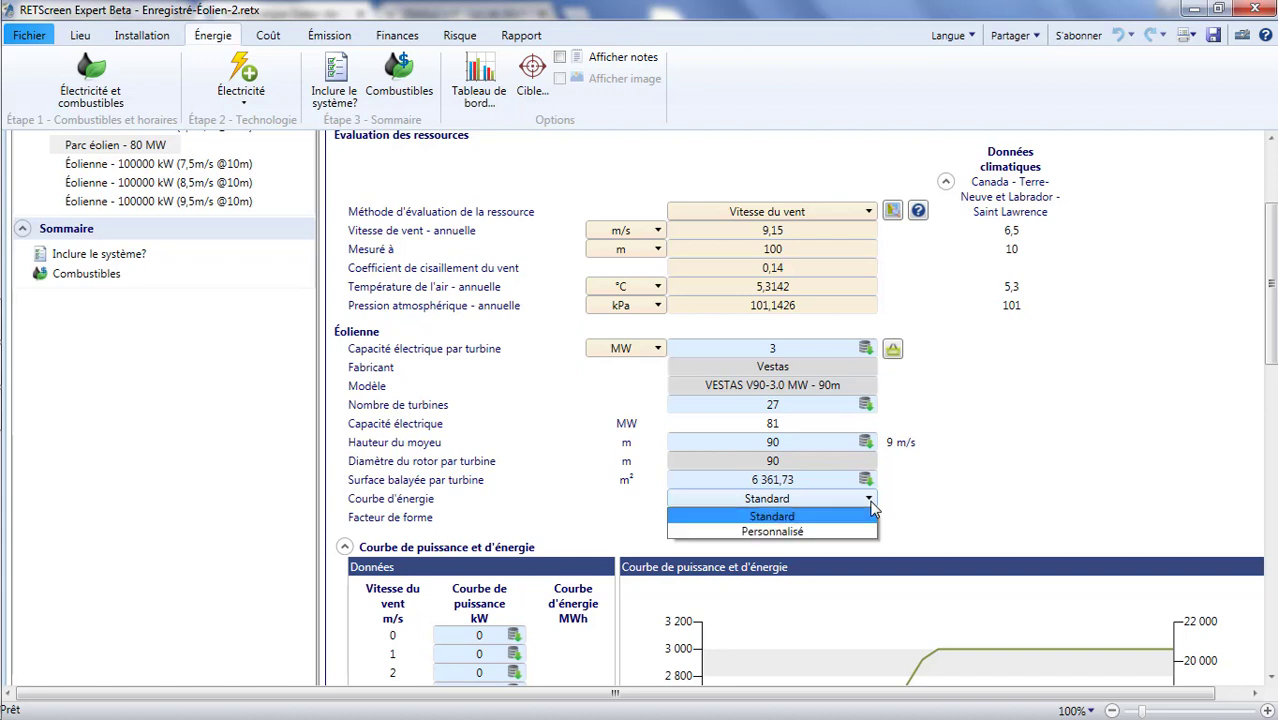
pyautogui.click(856, 538)
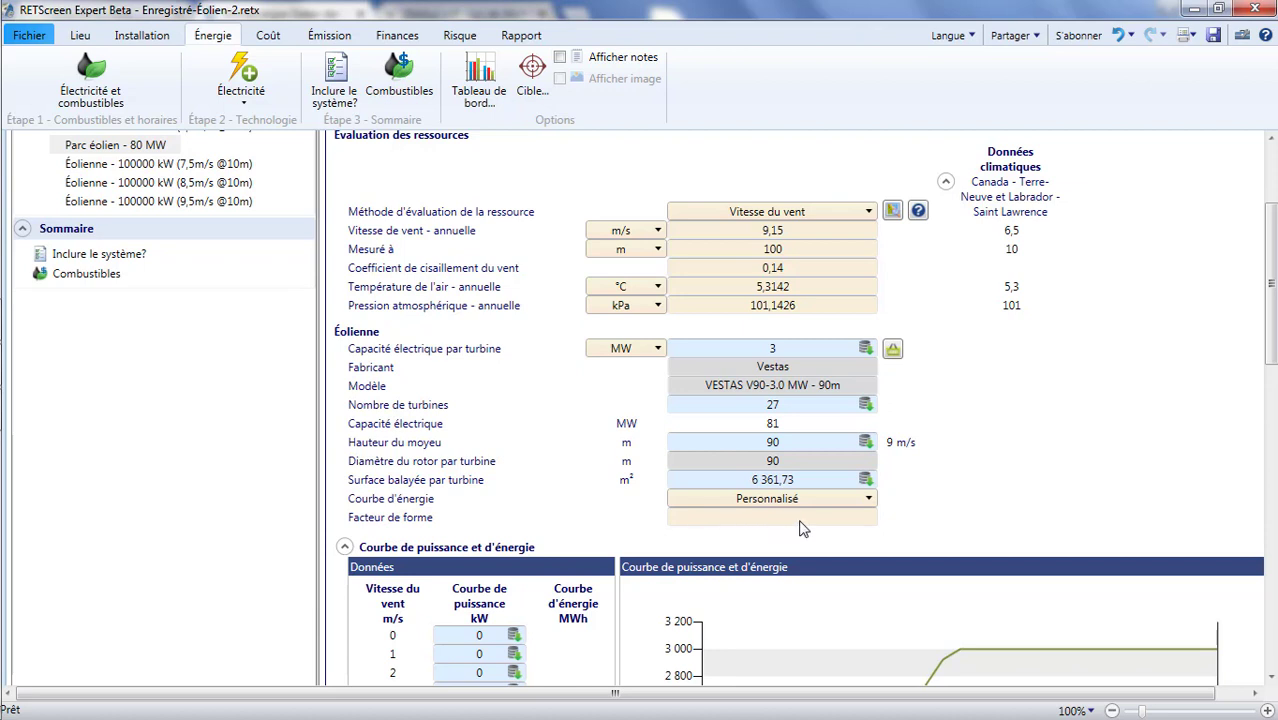
pyautogui.click(870, 501)
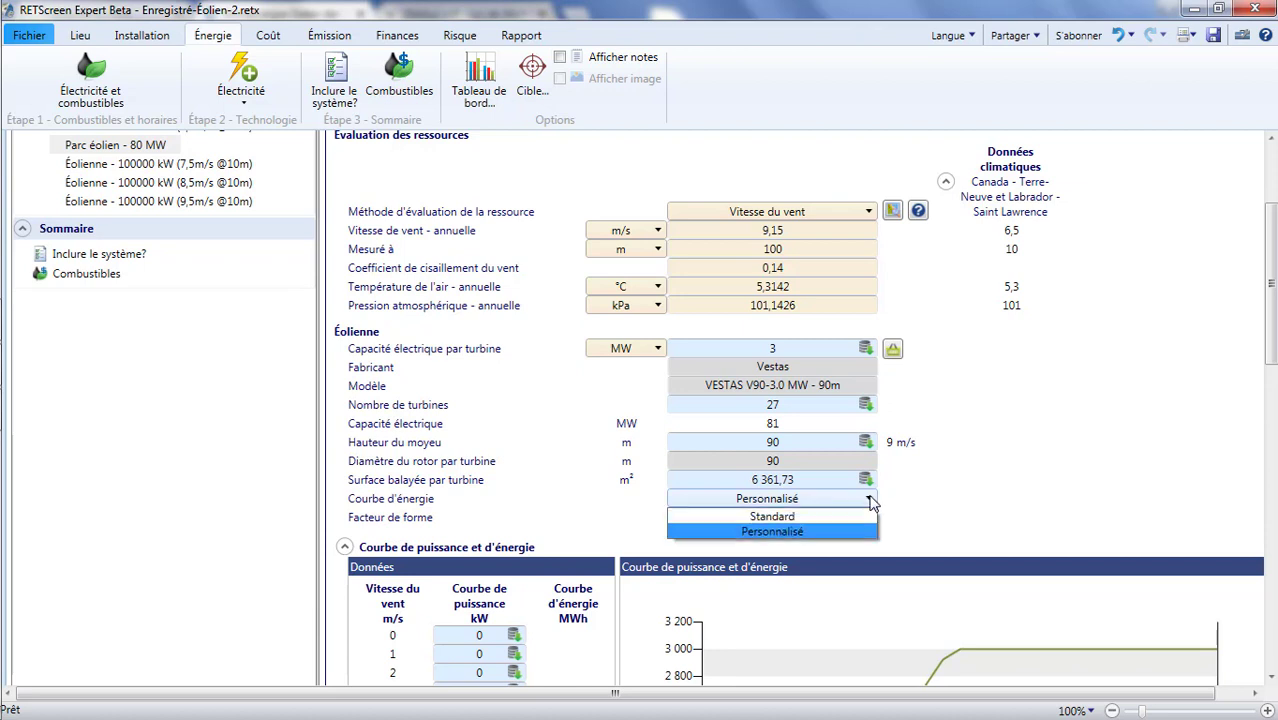
pyautogui.click(852, 517)
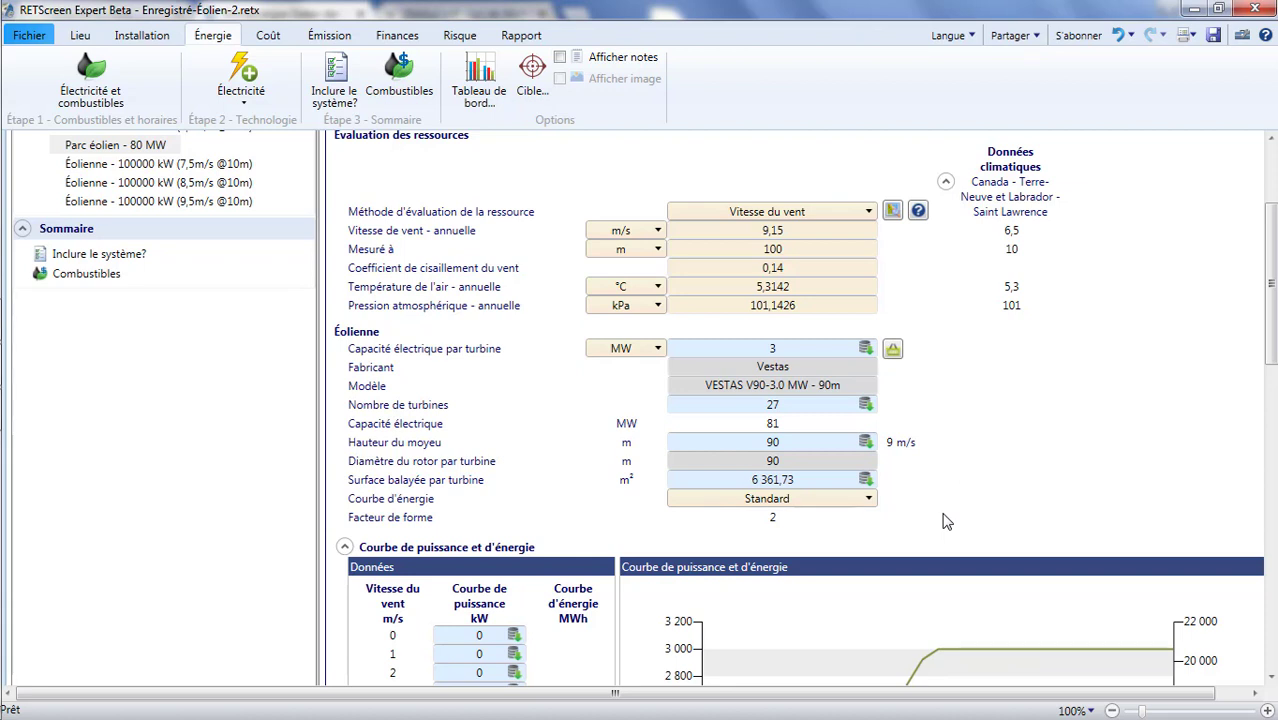
# Step: Review the uncorrected energy production per turbine alongside the hub-height wind speed and the energy curve
pyautogui.scroll(-5, 946, 521)
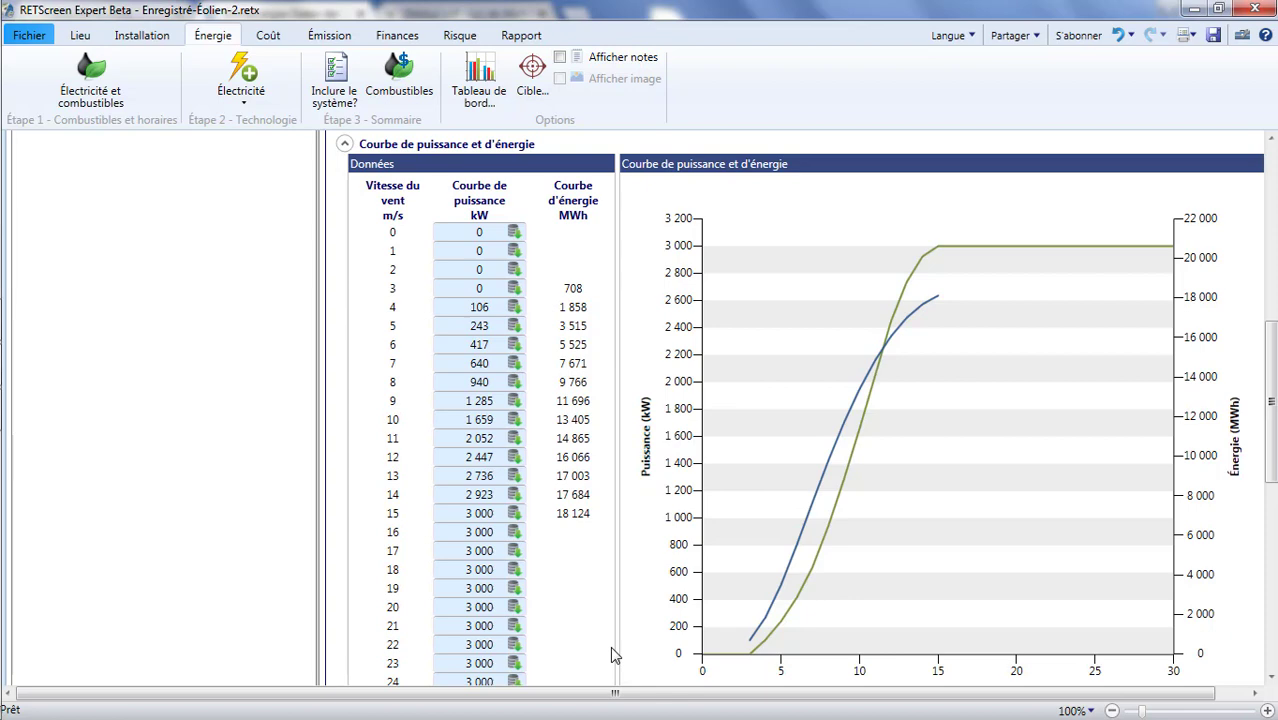
pyautogui.scroll(-10, 613, 655)
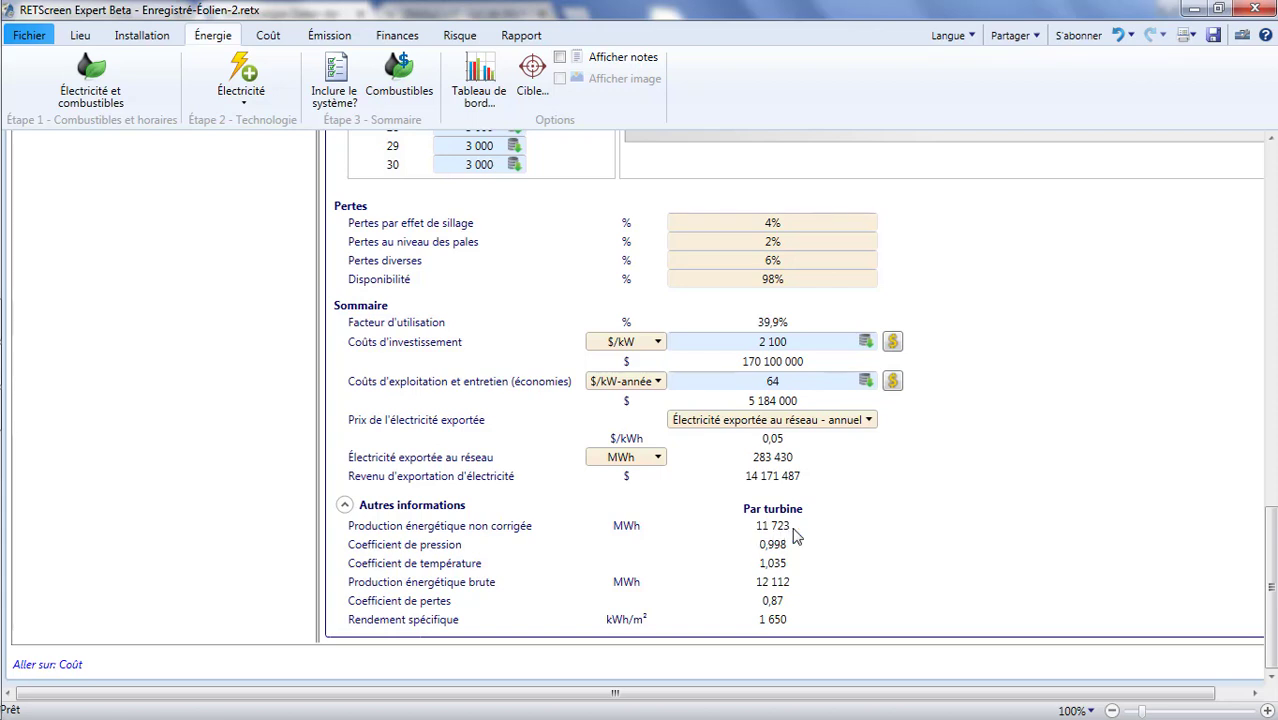
pyautogui.scroll(10, 793, 529)
pyautogui.scroll(5, 793, 537)
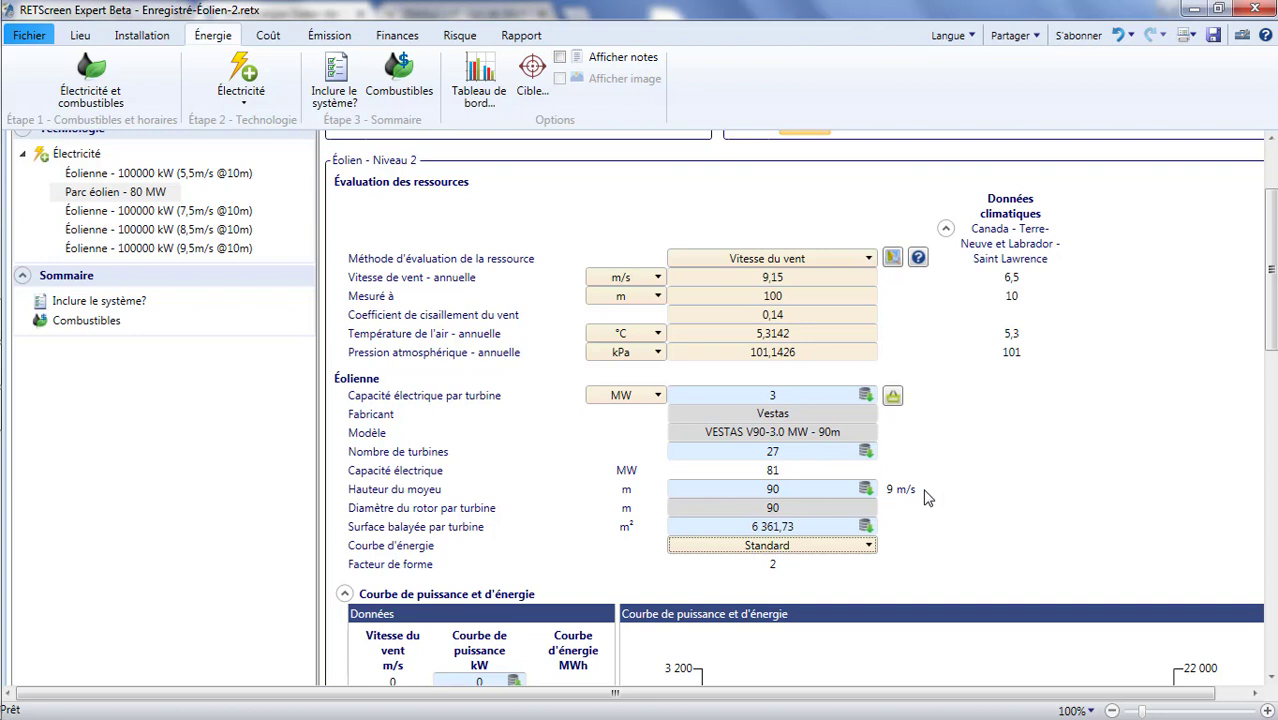
pyautogui.scroll(-3, 928, 497)
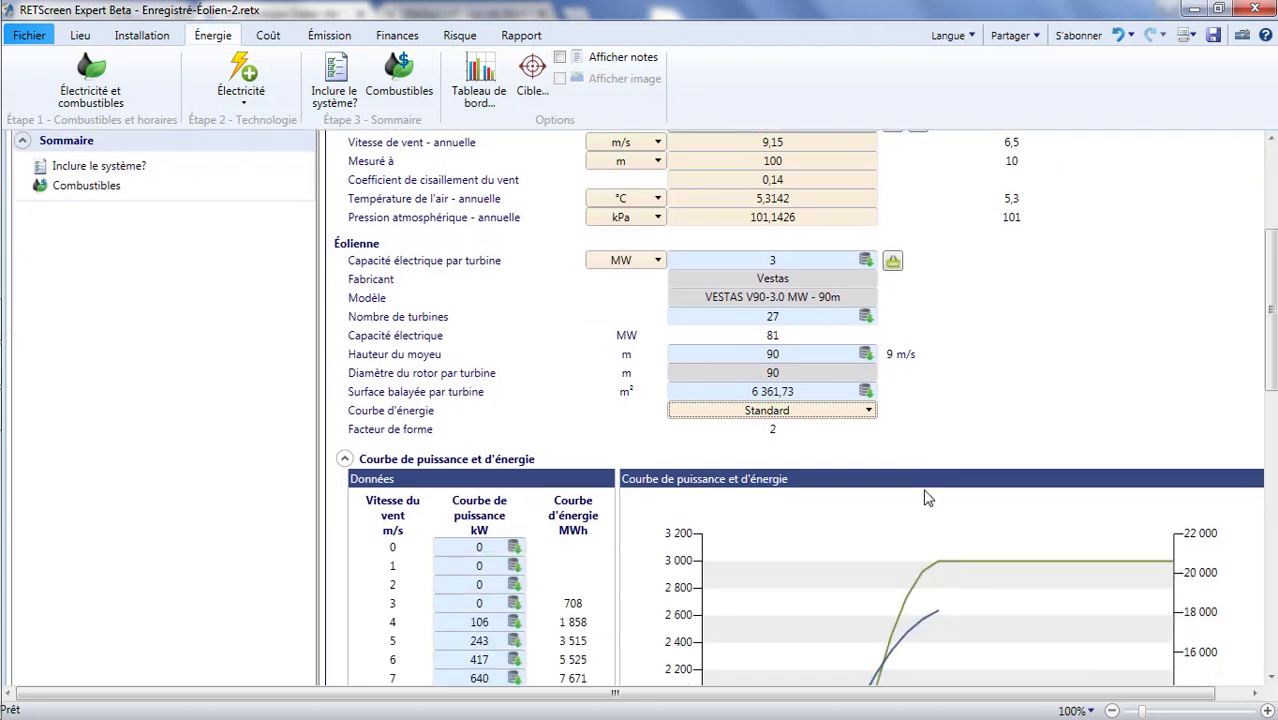
pyautogui.scroll(-7, 928, 497)
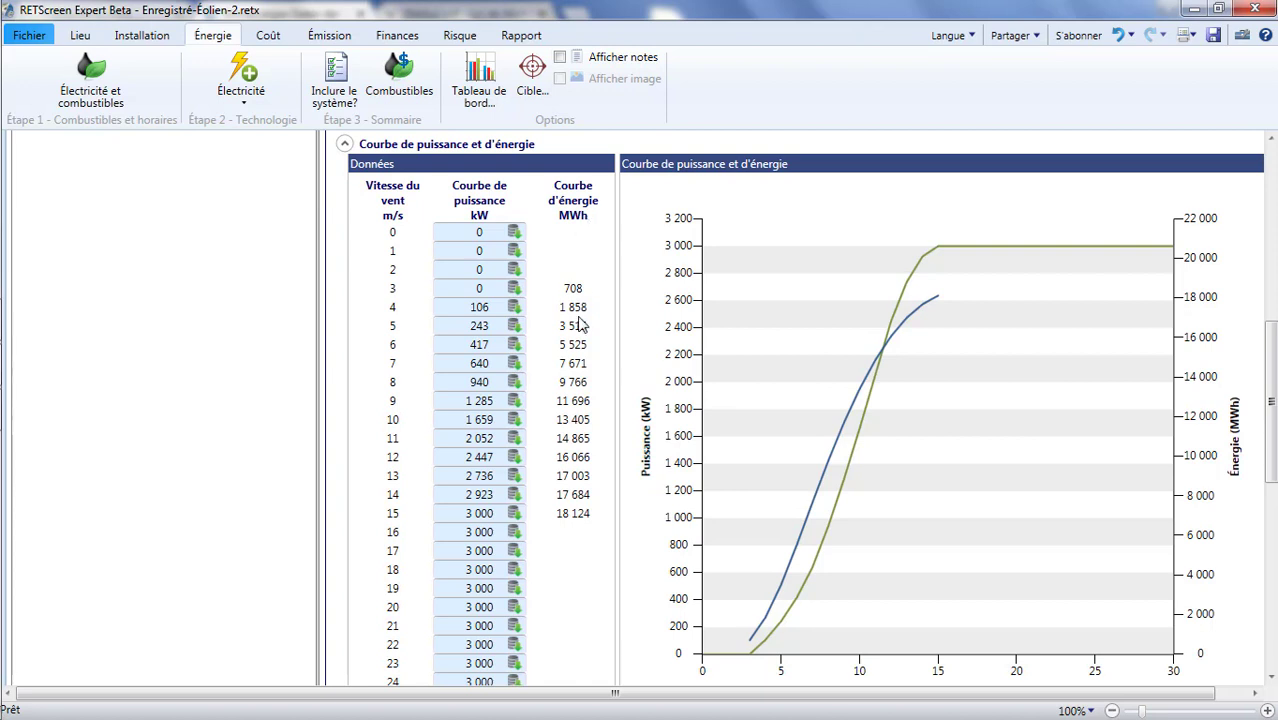
# Step: Compare the energy curve value at 9 m/s with the uncorrected production per turbine and the exact hub-height wind speed
pyautogui.doubleClick(391, 402)
pyautogui.click(566, 402)
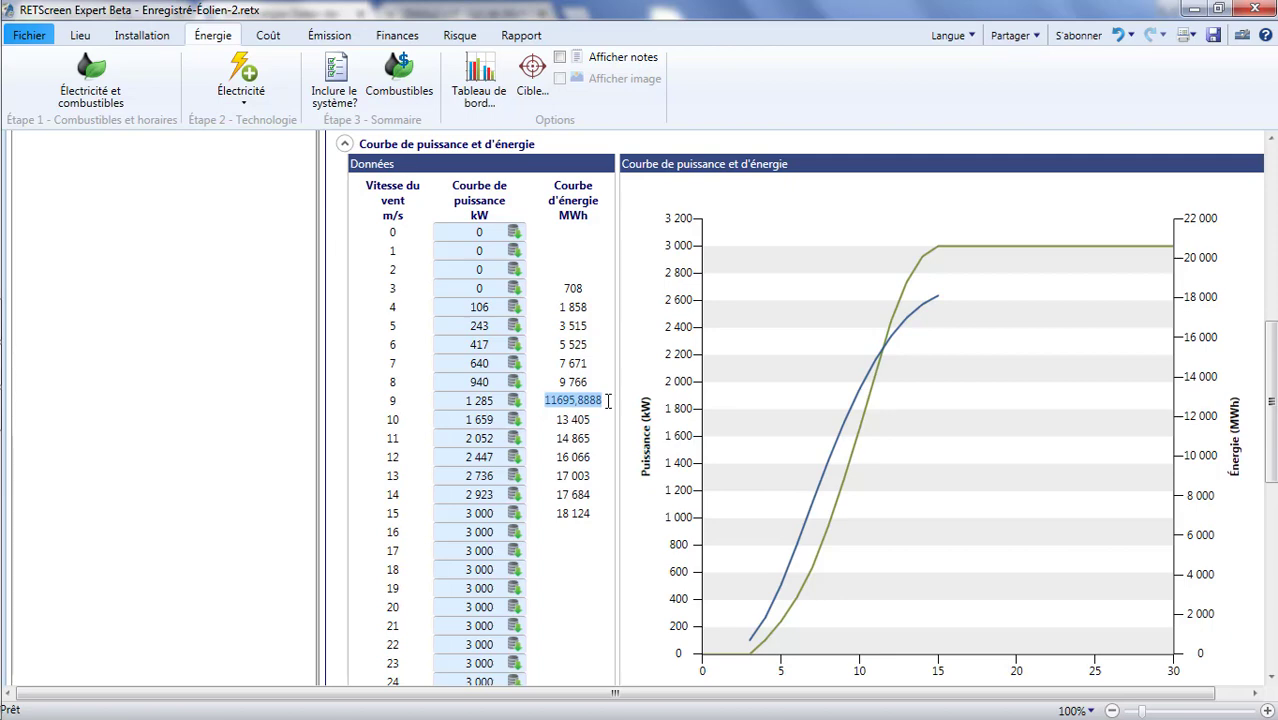
pyautogui.scroll(-10, 608, 400)
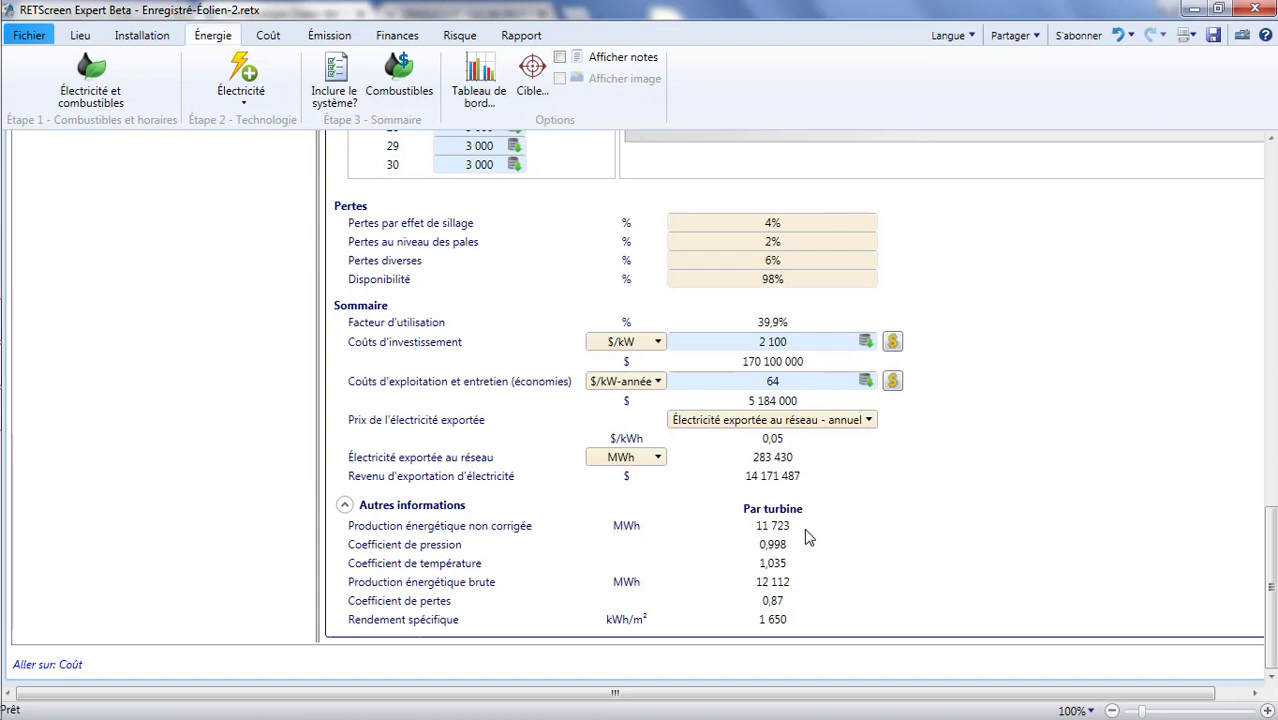
pyautogui.scroll(15, 806, 535)
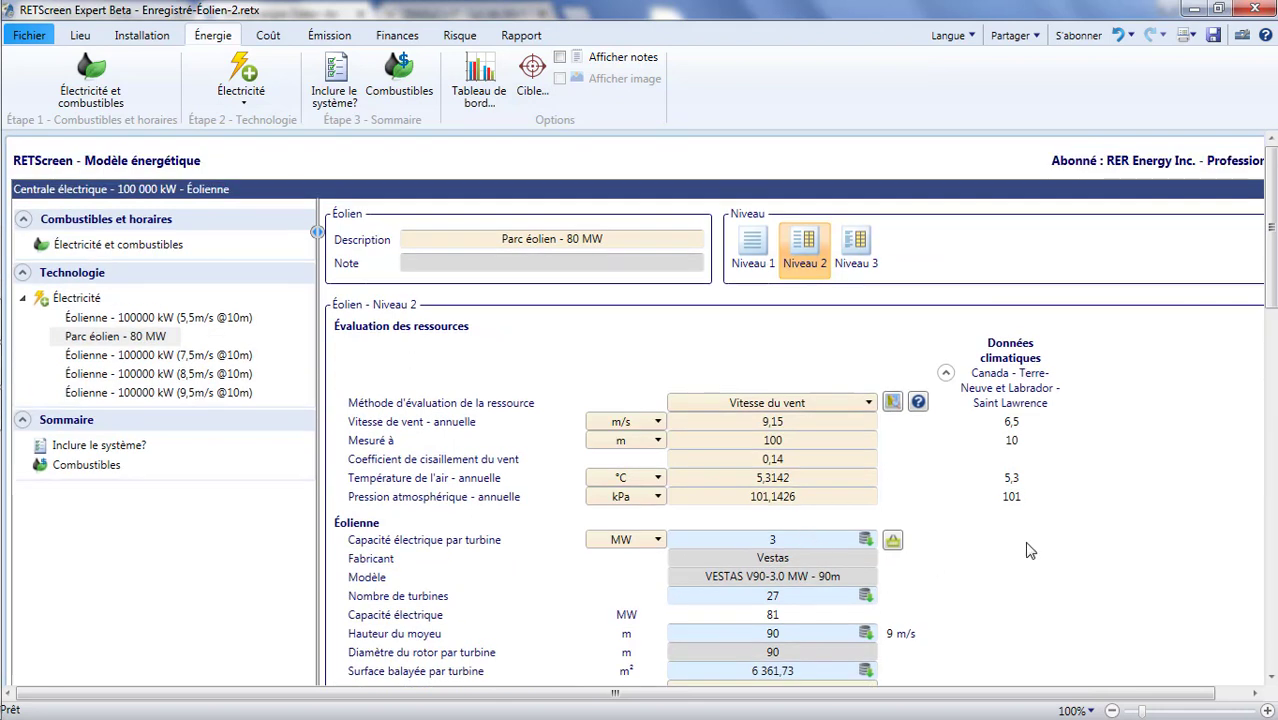
pyautogui.doubleClick(897, 636)
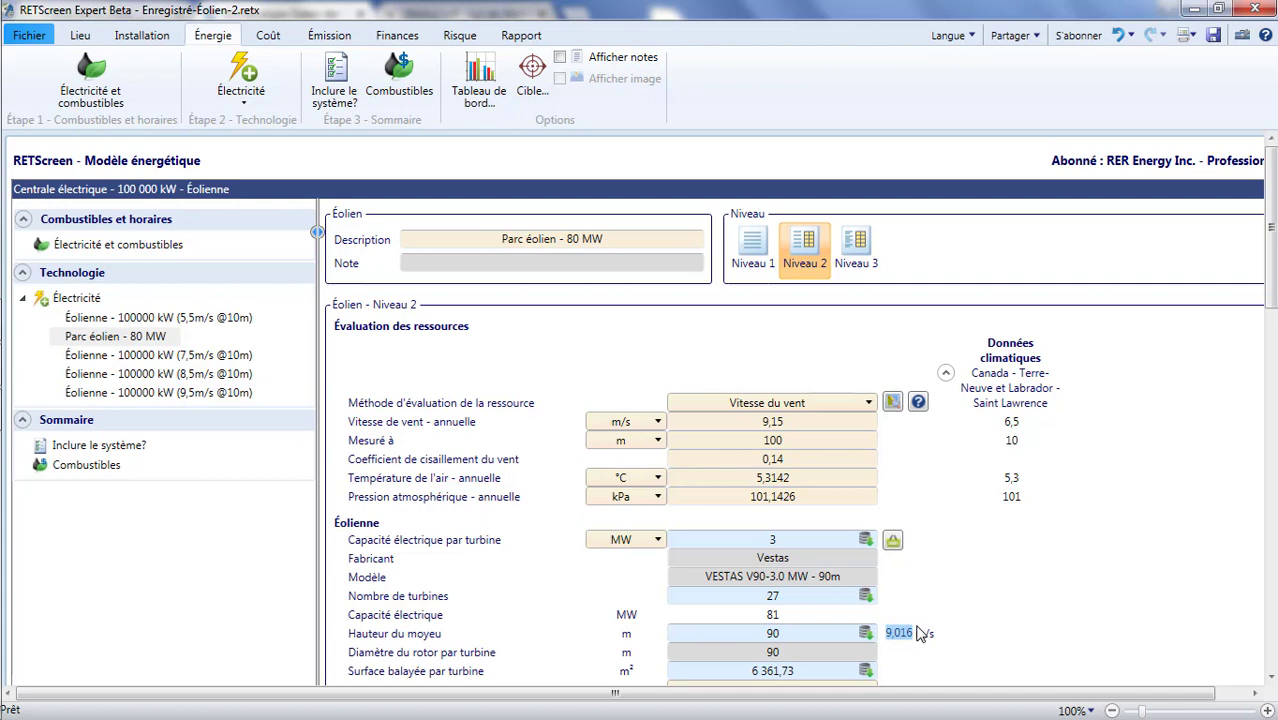
pyautogui.scroll(-1, 920, 634)
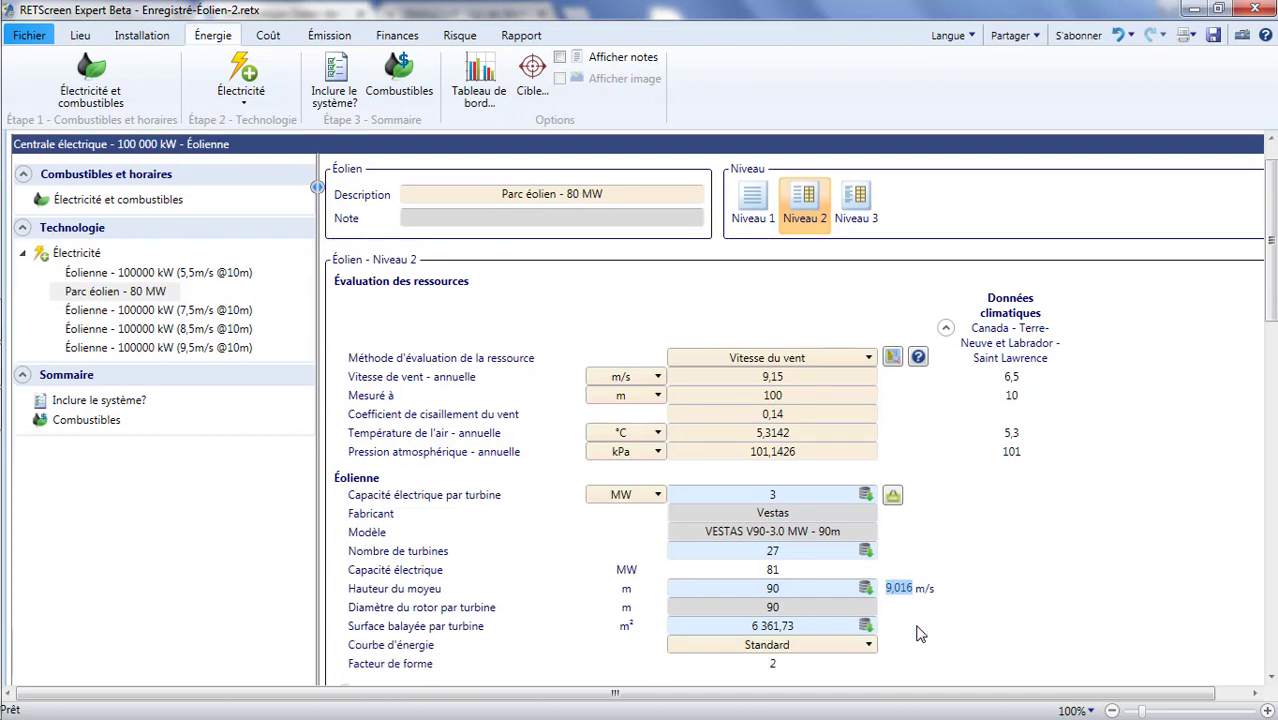
# Step: Review the wind farm's wake-effect losses and set its blade losses (Pertes au niveau des pales) to 3%
pyautogui.scroll(-5, 920, 634)
pyautogui.scroll(-9, 920, 634)
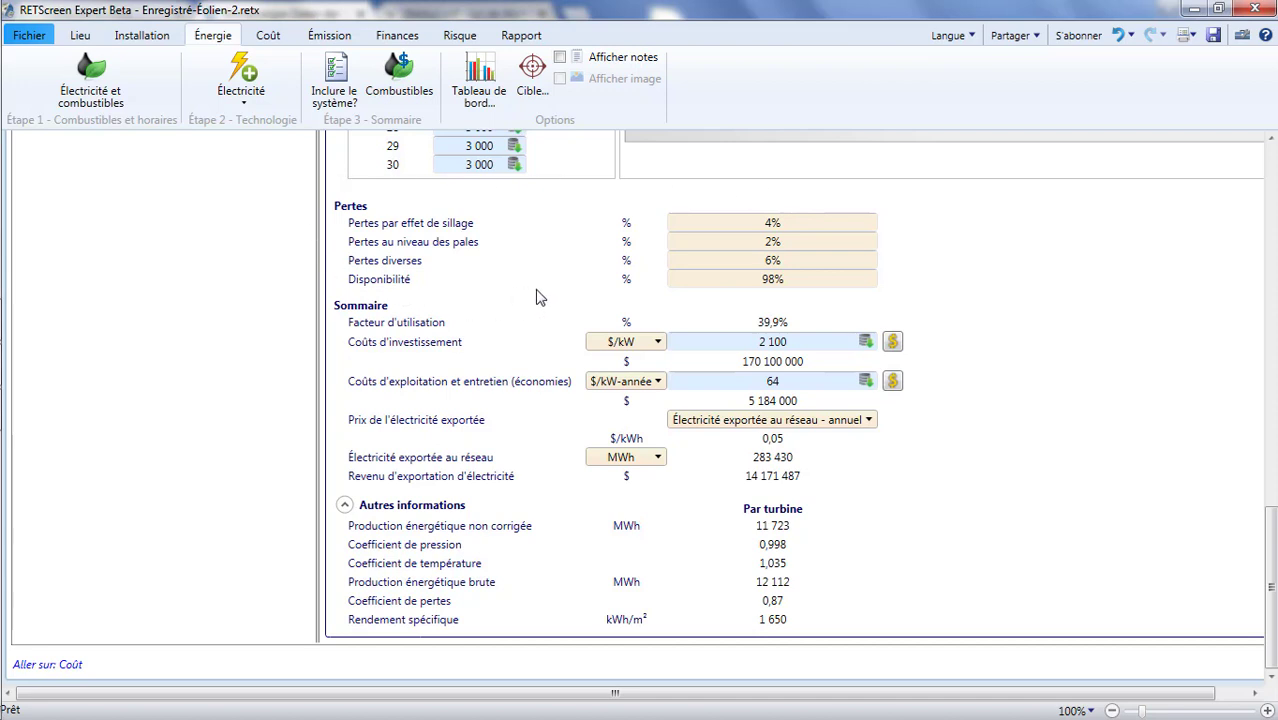
pyautogui.click(792, 223)
pyautogui.click(793, 242)
pyautogui.click(793, 242)
pyautogui.press('BackSpace')
pyautogui.write('3')
# Step: Consult the help topic on miscellaneous losses (Pertes diverses), highlight its statement of the typical range, and close the help
pyautogui.click(788, 259)
pyautogui.click(423, 262)
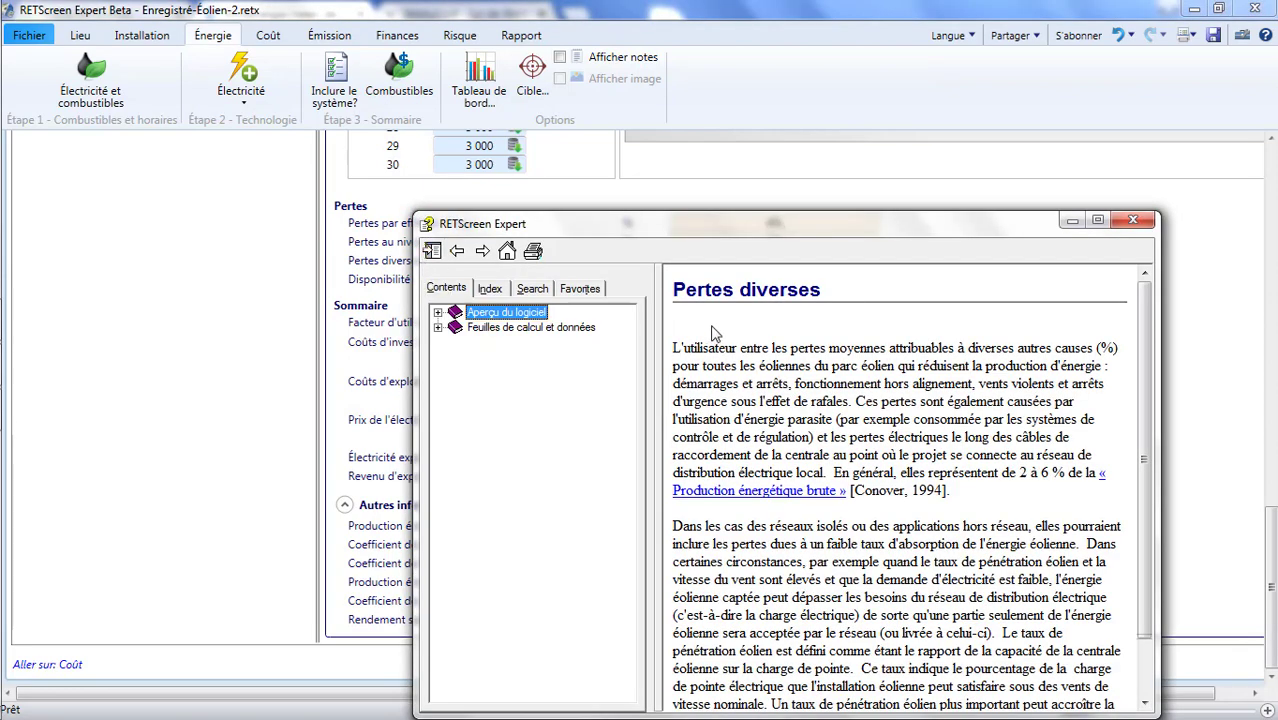
pyautogui.moveTo(834, 471); pyautogui.dragTo(1098, 471)
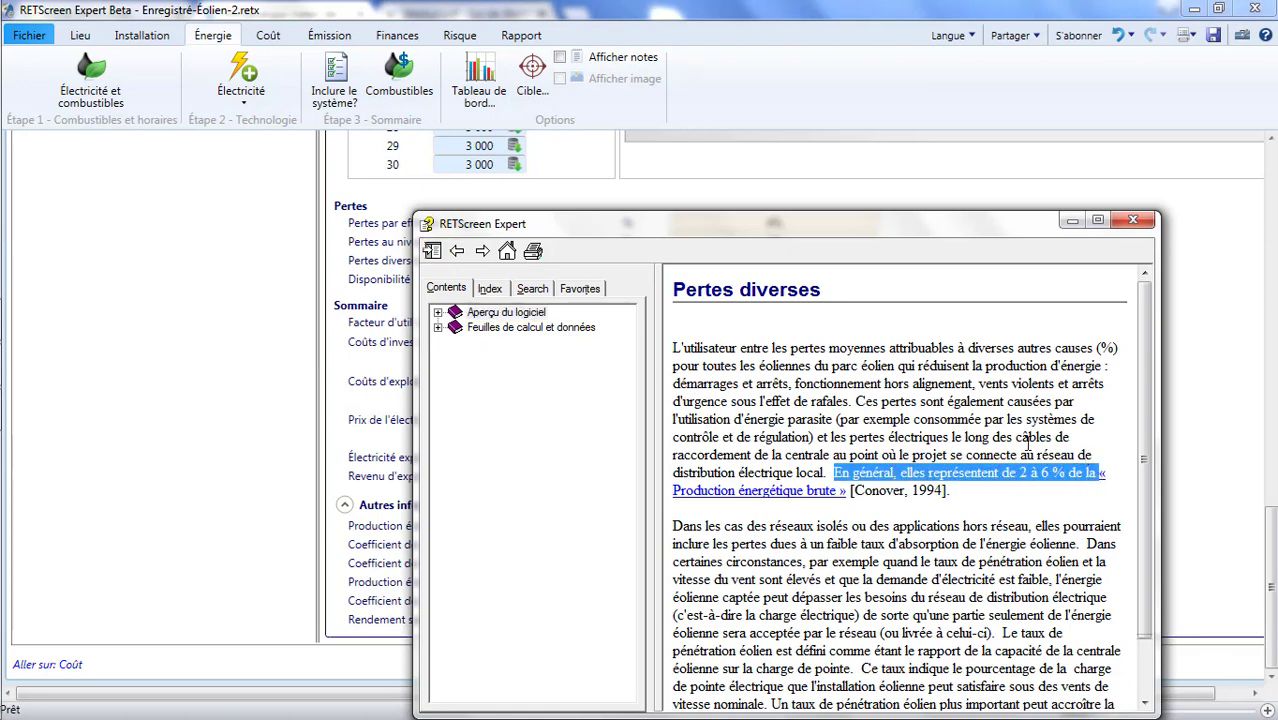
pyautogui.click(1130, 222)
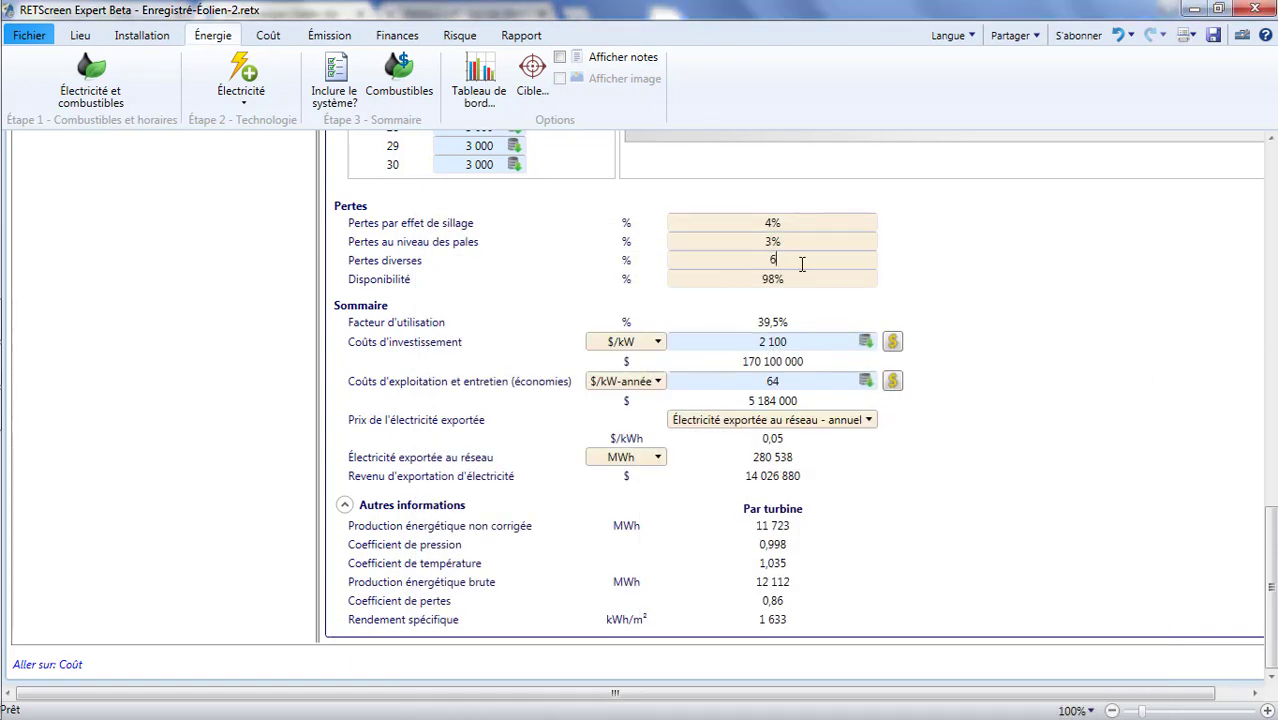
# Step: Set the miscellaneous losses (Pertes diverses) to 5% and check the capacity factor (Facteur d'utilisation) in the summary
pyautogui.press('BackSpace')
pyautogui.write('5')
pyautogui.press('Return')
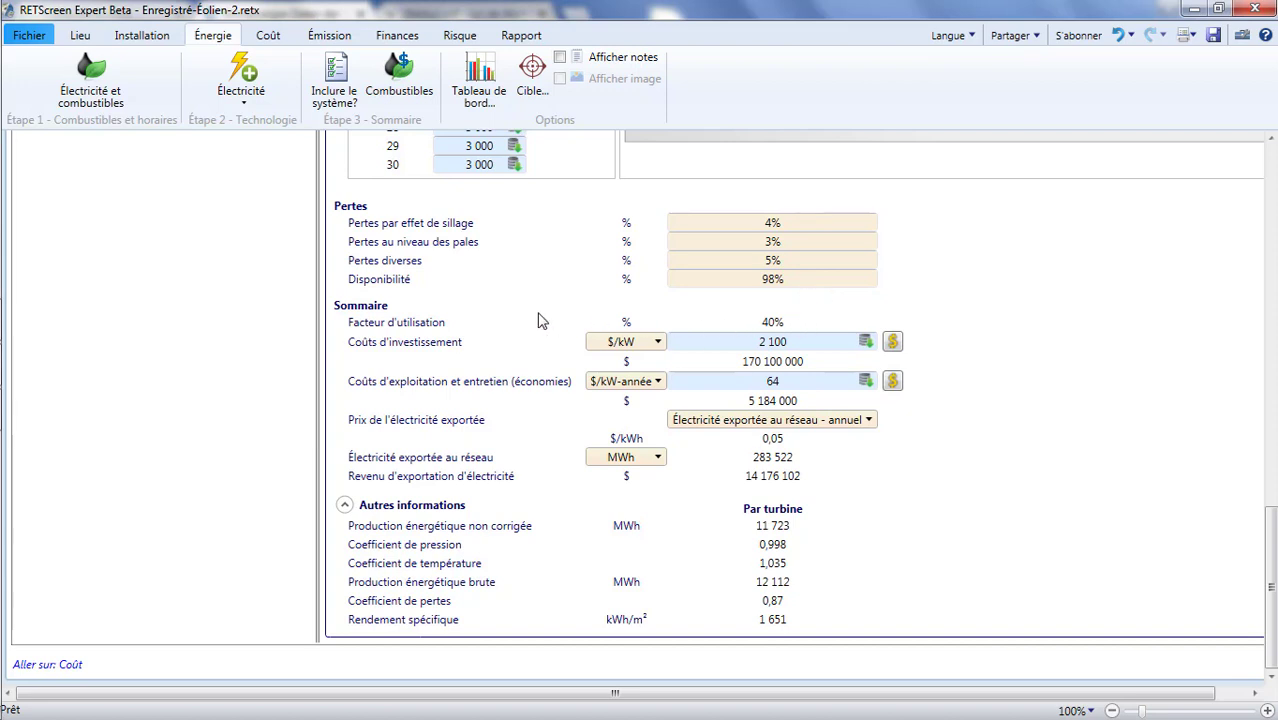
pyautogui.click(776, 324)
pyautogui.click(815, 318)
# Step: Leave the energy worksheet and bring up the program's home page with its start-up options
pyautogui.click(42, 36)
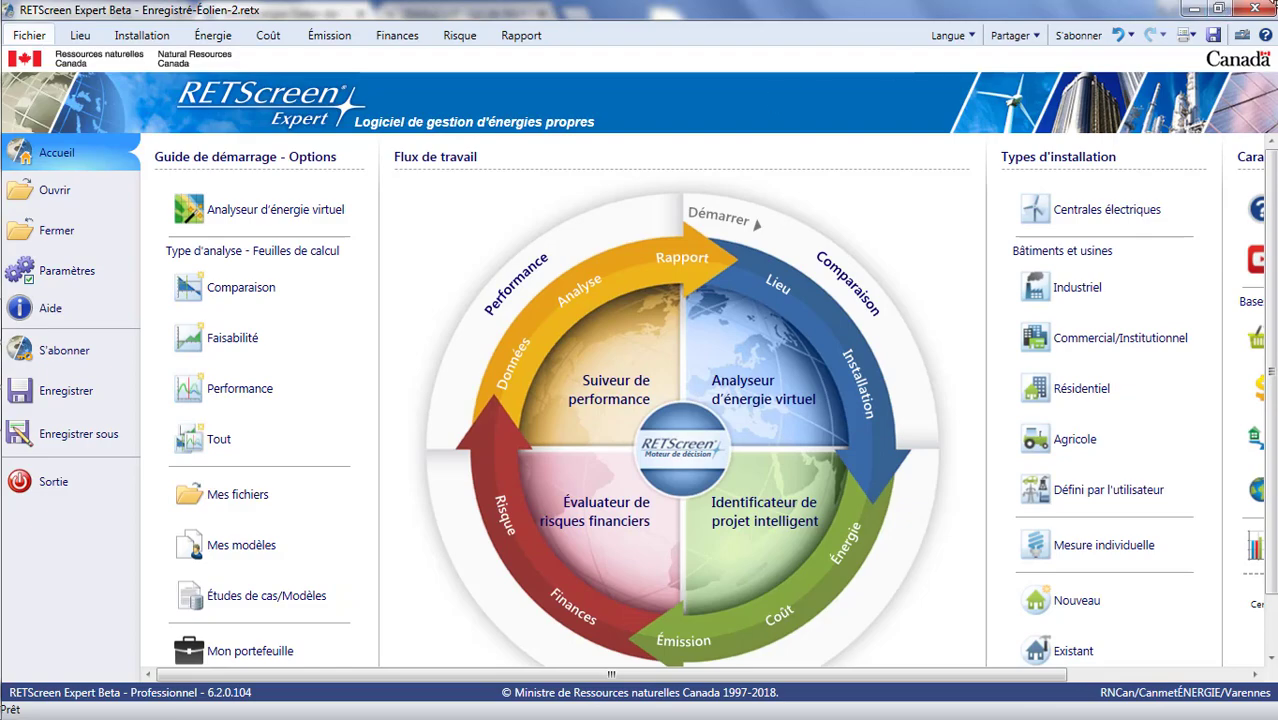